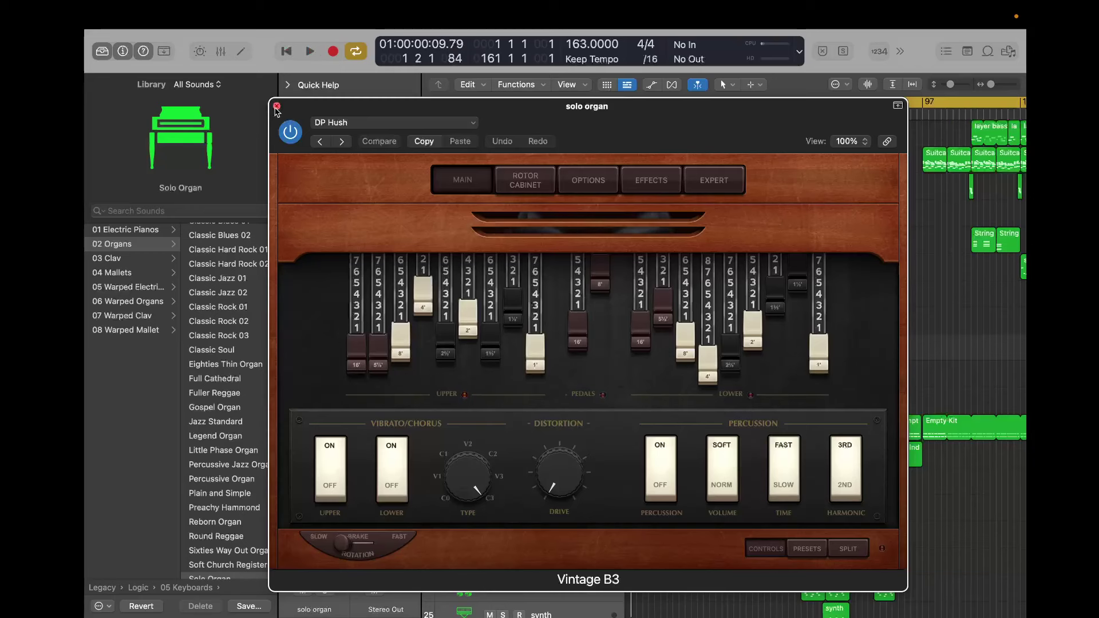
Close the Vintage B3 window, then solo the solo organ track with the cycle range set to bars 1 to 17.
{"action": "left_click", "coordinate": [277, 107]}
{"action": "left_click", "coordinate": [503, 347]}
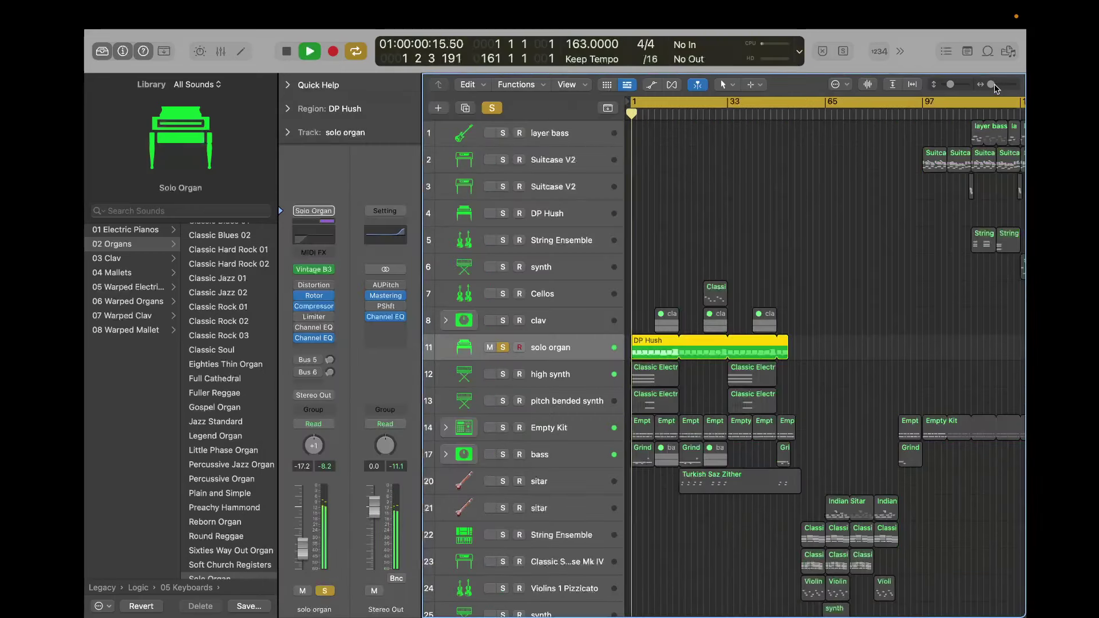
{"action": "scroll", "coordinate": [908, 148], "scroll_direction": "right", "scroll_amount": 10}
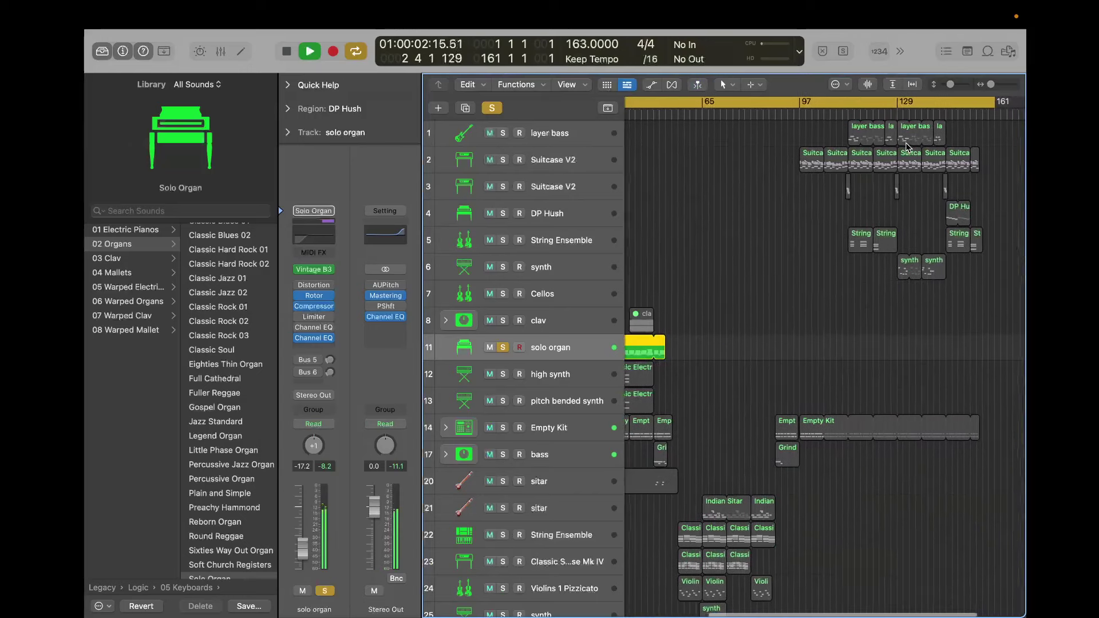
{"action": "left_click_drag", "start_coordinate": [995, 101], "coordinate": [680, 121]}
Open the solo organ's DP Hush region in the Piano Roll and follow its chords through bar 16 during playback.
{"action": "double_click", "coordinate": [639, 348]}
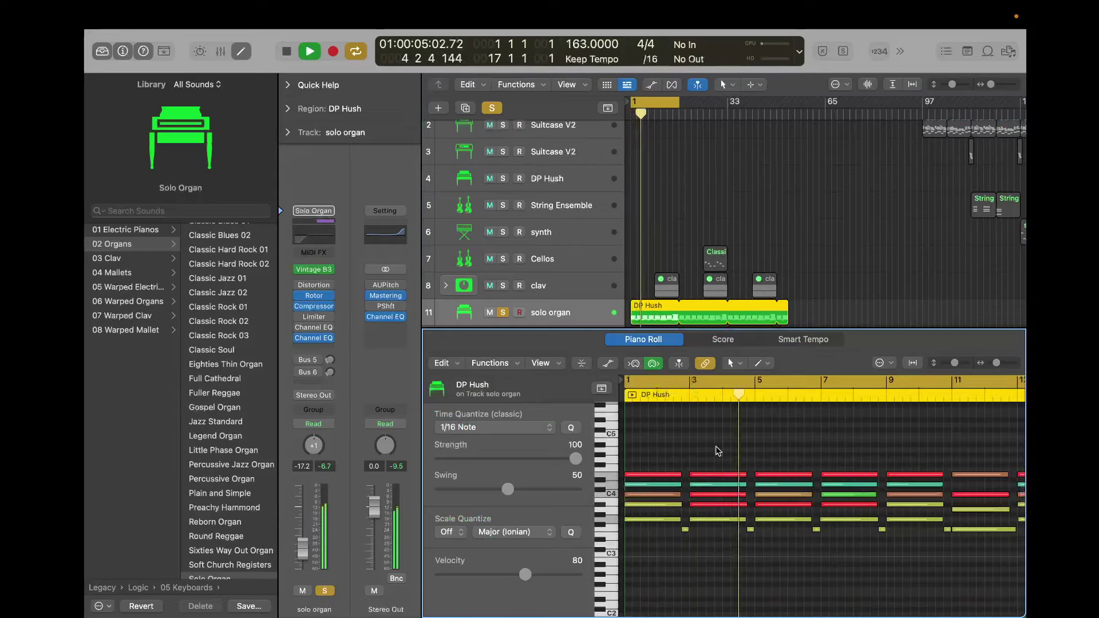
{"action": "scroll", "coordinate": [715, 445], "scroll_direction": "down", "scroll_amount": 1}
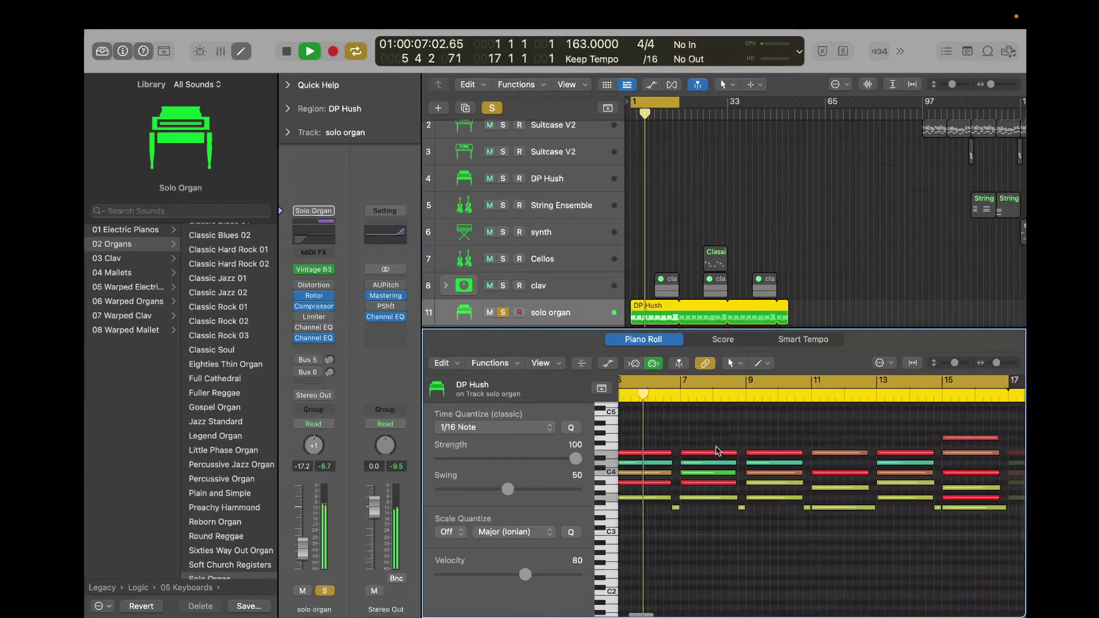
{"action": "scroll", "coordinate": [716, 450], "scroll_direction": "up", "scroll_amount": 1}
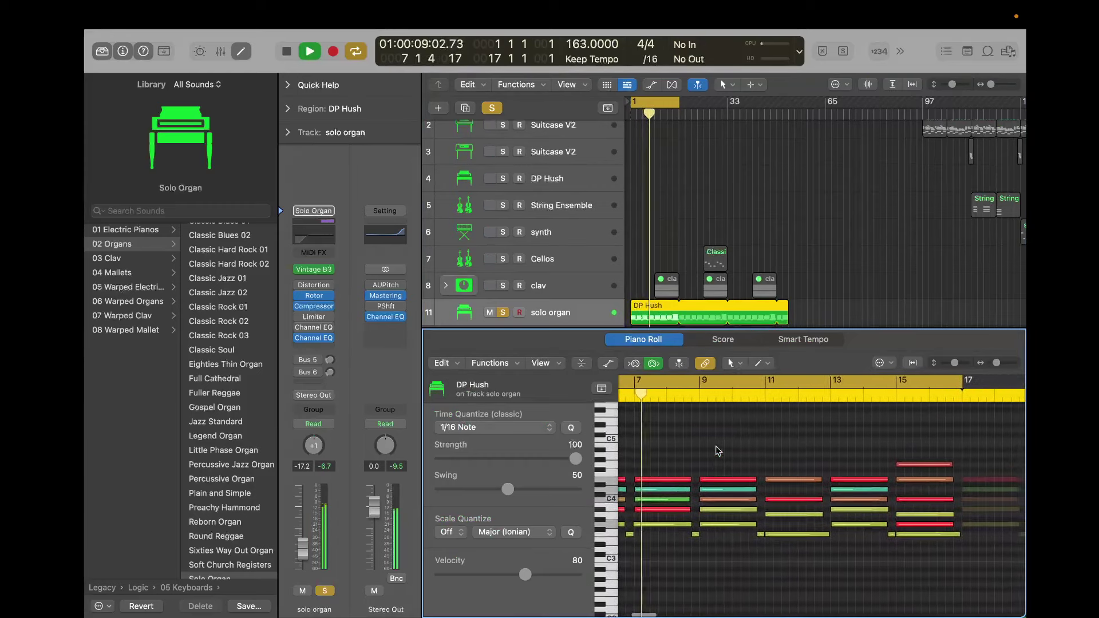
{"action": "scroll", "coordinate": [719, 447], "scroll_direction": "down", "scroll_amount": 1}
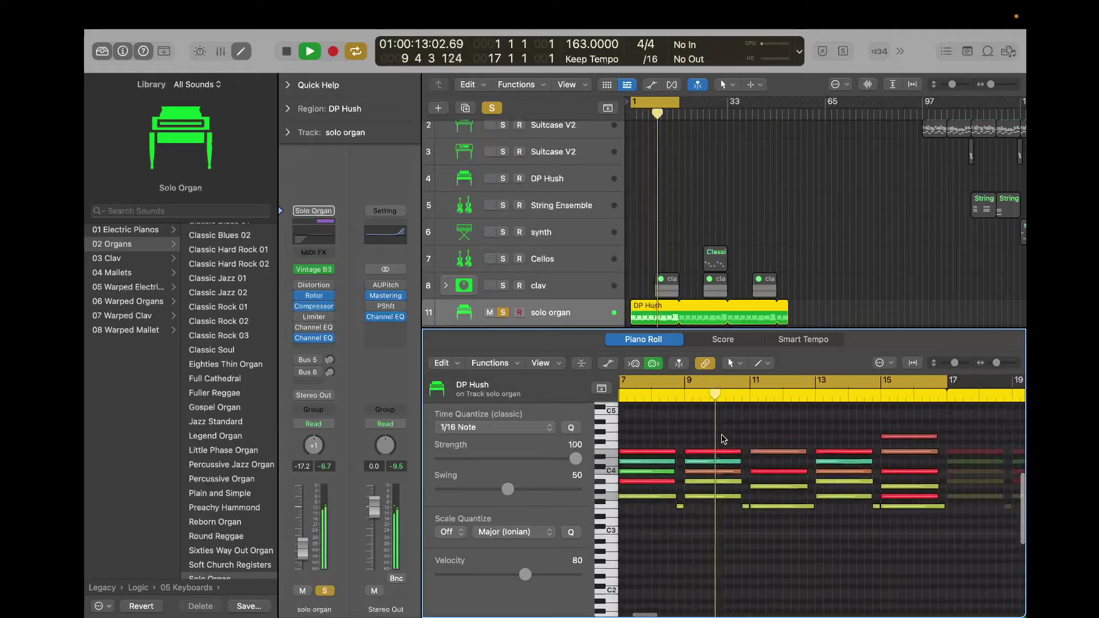
{"action": "scroll", "coordinate": [721, 434], "scroll_direction": "up", "scroll_amount": 1}
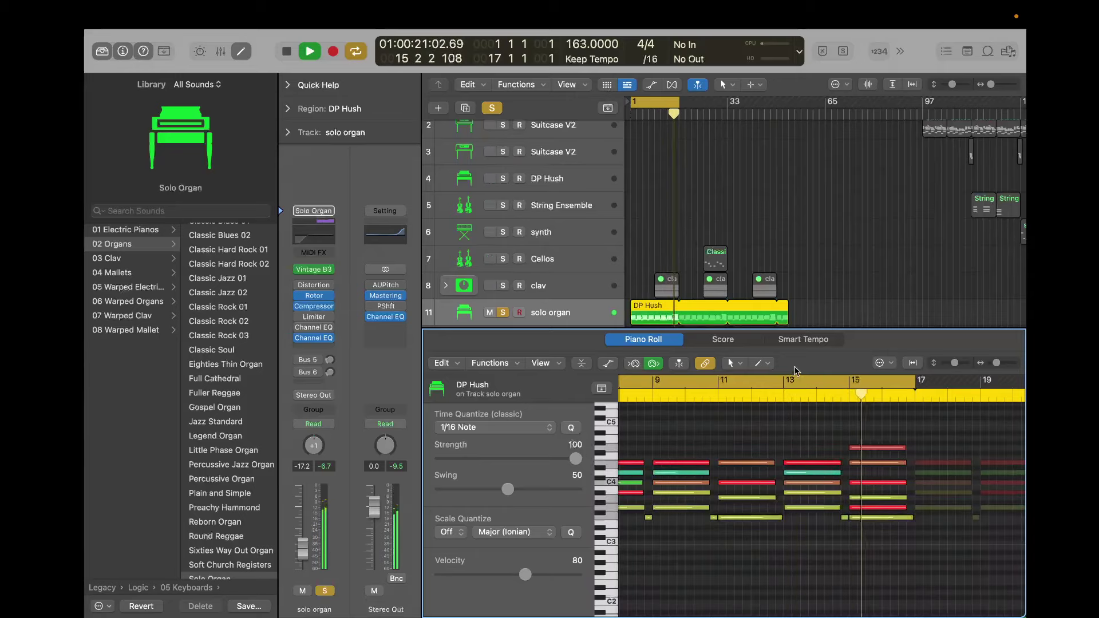
End the soloed playback of the solo organ track and hide the Piano Roll.
{"action": "key", "text": "space"}
{"action": "left_click", "coordinate": [503, 312]}
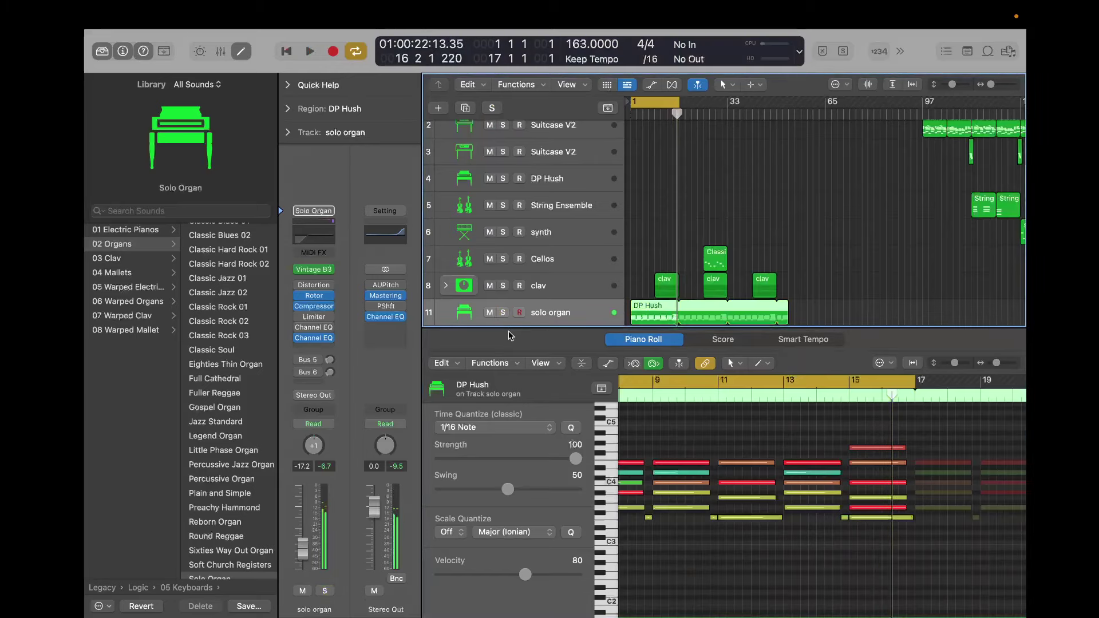
{"action": "left_click_drag", "start_coordinate": [507, 328], "coordinate": [507, 615]}
Solo and play the high synth and pitch bended synth tracks, and view the first high synth region's notes in the Piano Roll.
{"action": "left_click", "coordinate": [503, 339]}
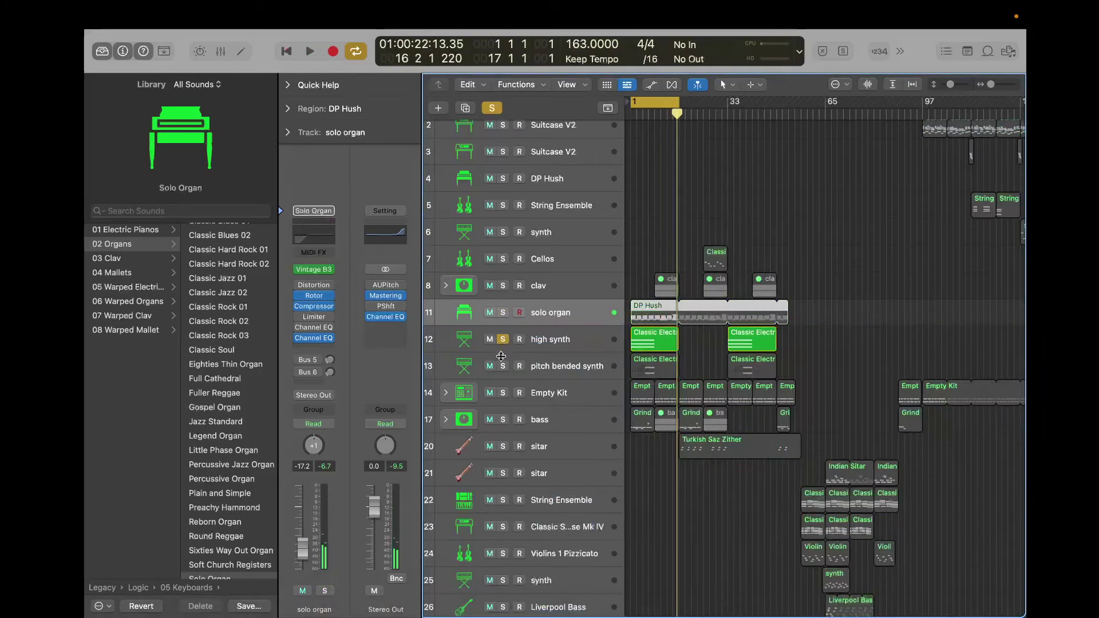
{"action": "left_click", "coordinate": [503, 366]}
{"action": "key", "text": "Return"}
{"action": "key", "text": "space"}
{"action": "double_click", "coordinate": [653, 340]}
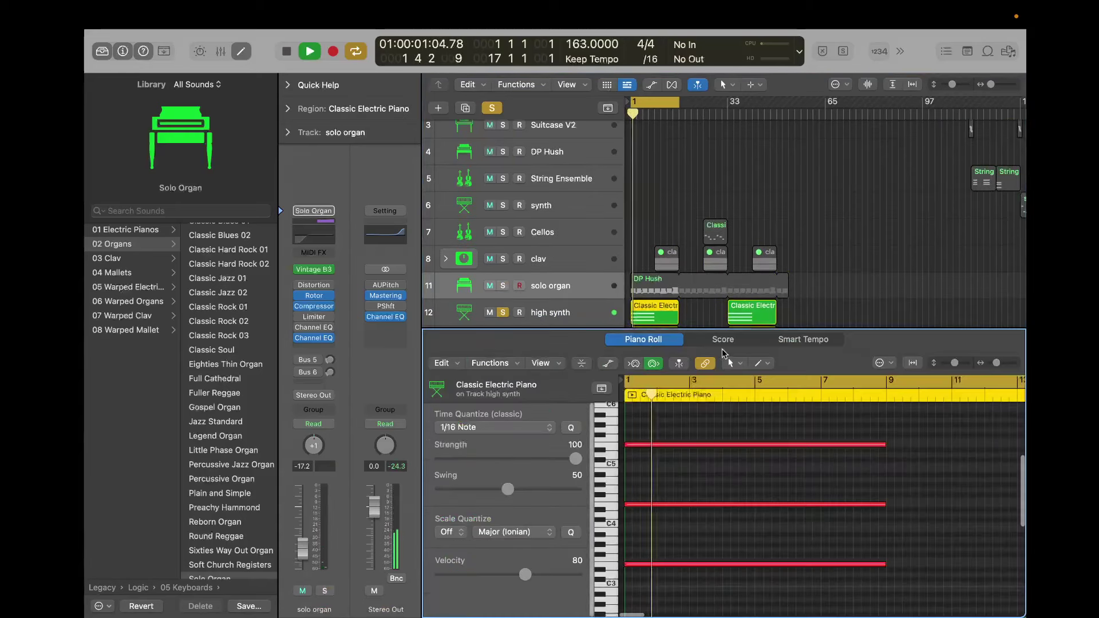
{"action": "left_click_drag", "start_coordinate": [717, 335], "coordinate": [717, 615]}
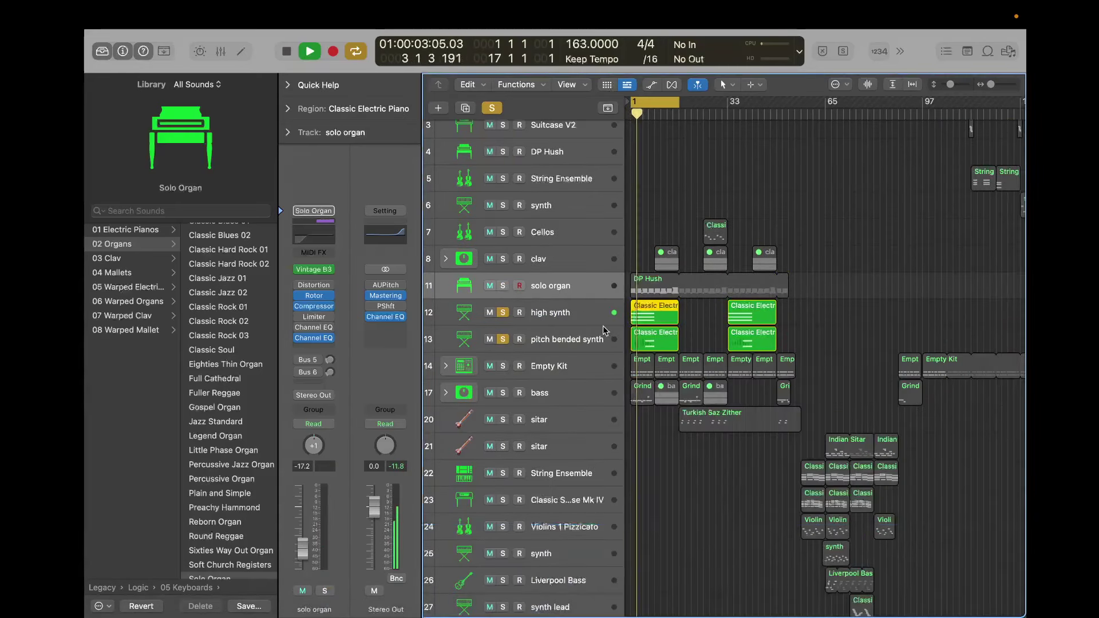
Show the first pitch bended synth region in the Piano Roll and leave only that track soloed.
{"action": "left_click", "coordinate": [639, 343]}
{"action": "double_click", "coordinate": [640, 342]}
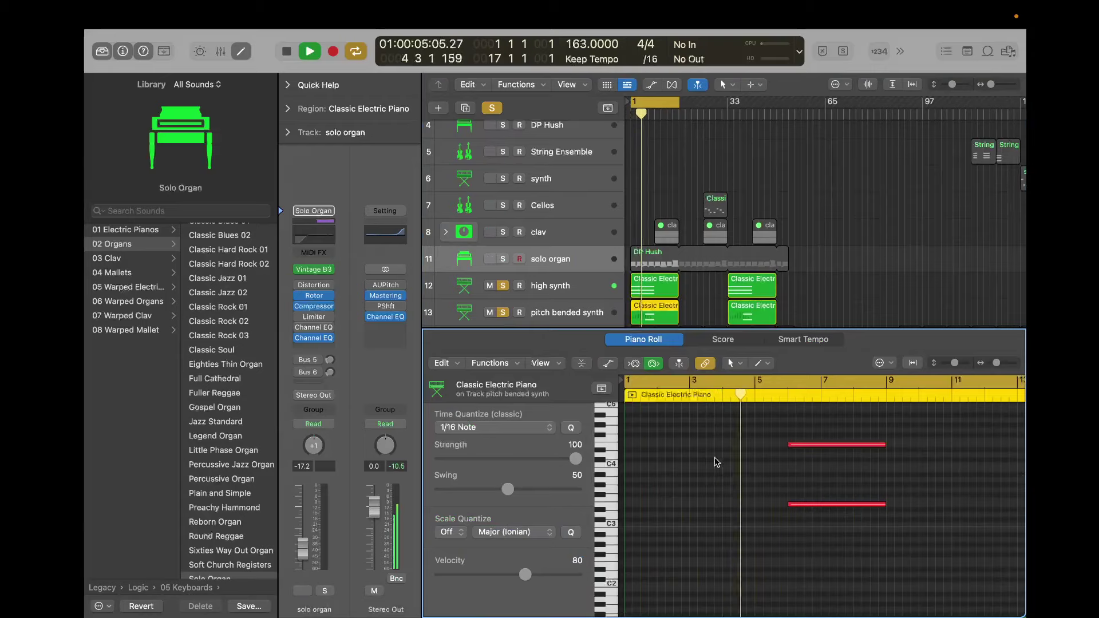
{"action": "left_click", "coordinate": [502, 290]}
{"action": "left_click", "coordinate": [503, 286]}
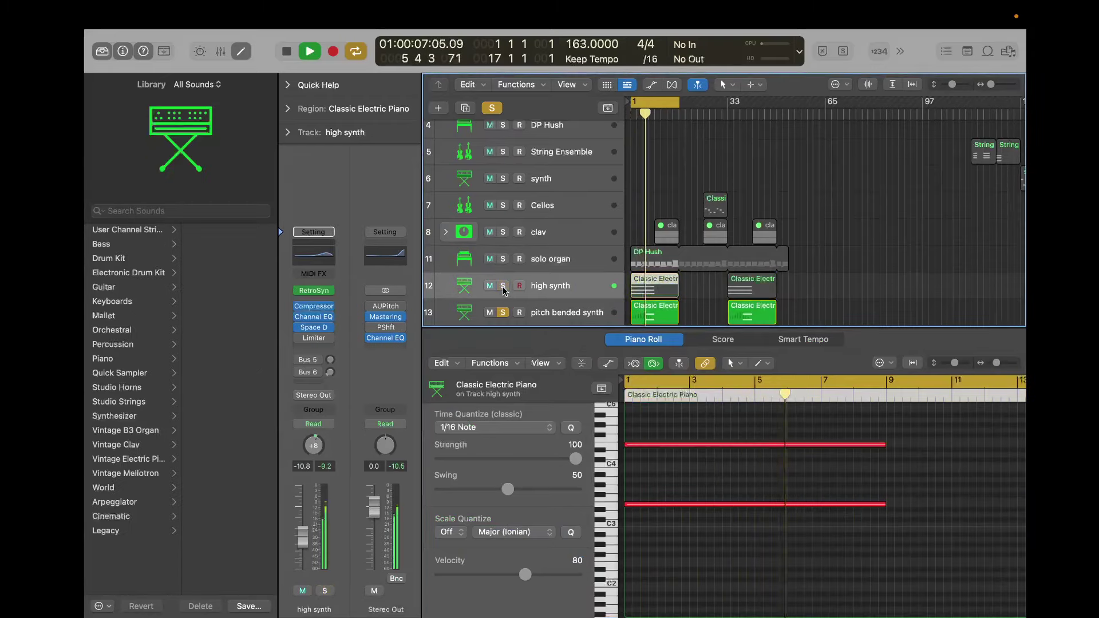
{"action": "left_click", "coordinate": [664, 319]}
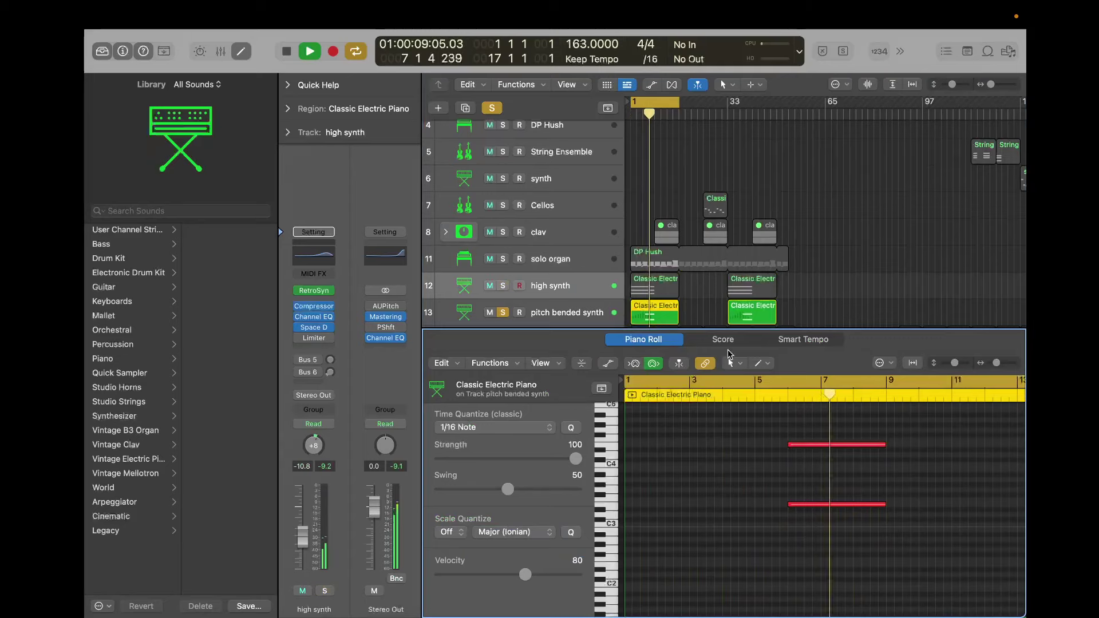
End the soloed playback of the pitch bended synth track and hide the Piano Roll.
{"action": "left_click", "coordinate": [502, 313]}
{"action": "key", "text": "space"}
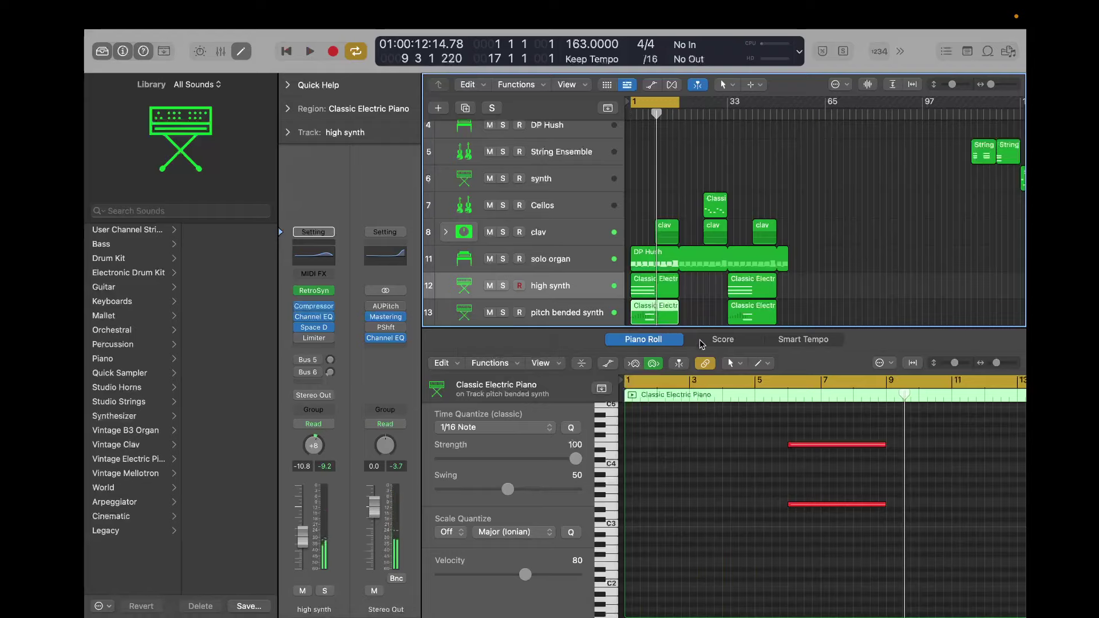
{"action": "left_click_drag", "start_coordinate": [696, 327], "coordinate": [695, 615]}
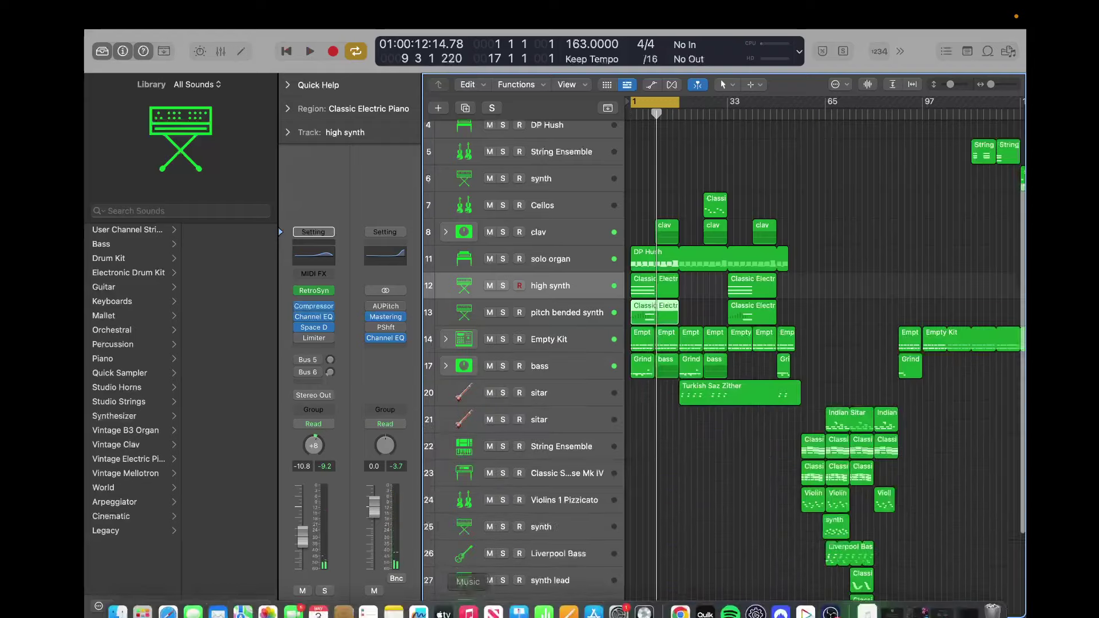
Solo and play the Empty Kit track, and view its first region in the Piano Roll.
{"action": "left_click", "coordinate": [503, 339]}
{"action": "key", "text": "space"}
{"action": "double_click", "coordinate": [646, 340]}
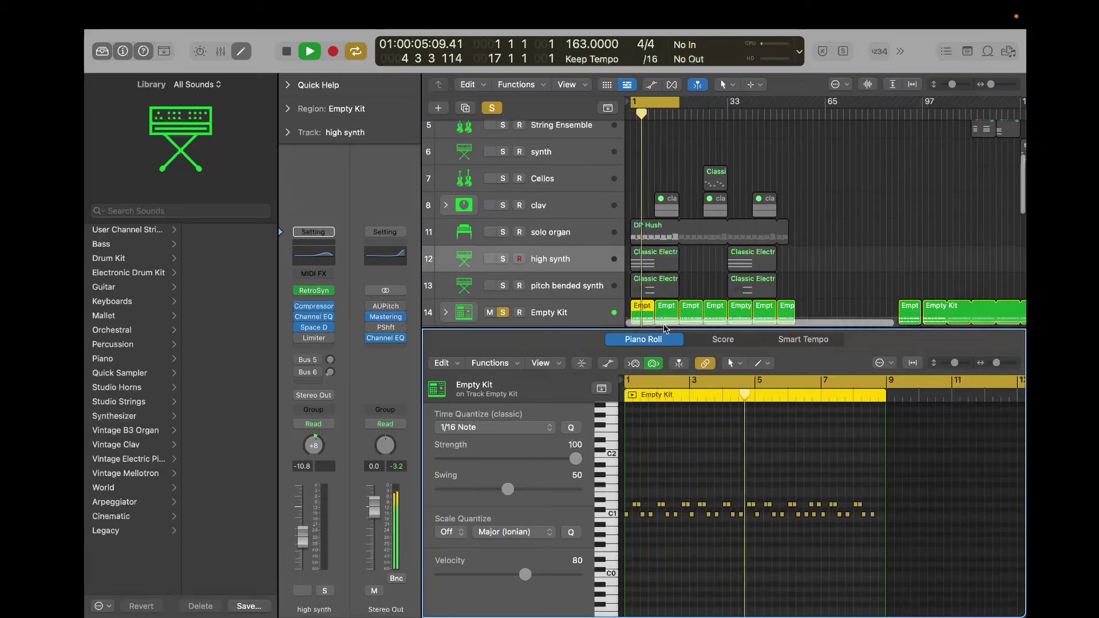
{"action": "scroll", "coordinate": [659, 304], "scroll_direction": "down", "scroll_amount": 1}
Examine the drum pattern of the second Empty Kit region, starting at bar 9, in the Piano Roll.
{"action": "left_click", "coordinate": [665, 298]}
{"action": "left_click", "coordinate": [646, 295]}
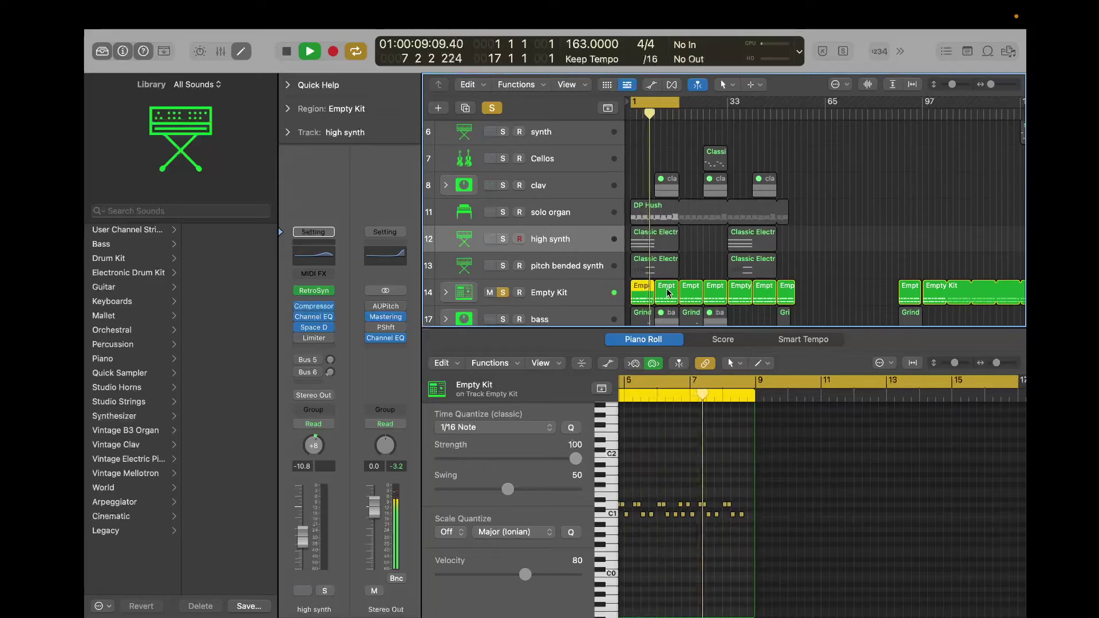
{"action": "left_click", "coordinate": [668, 293]}
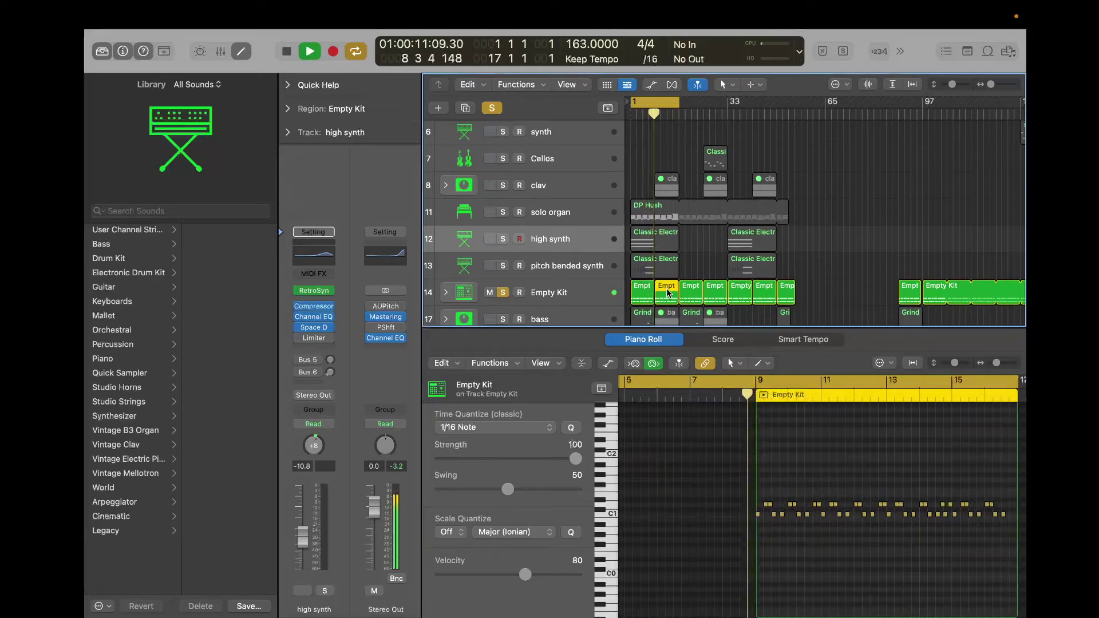
{"action": "left_click", "coordinate": [884, 565]}
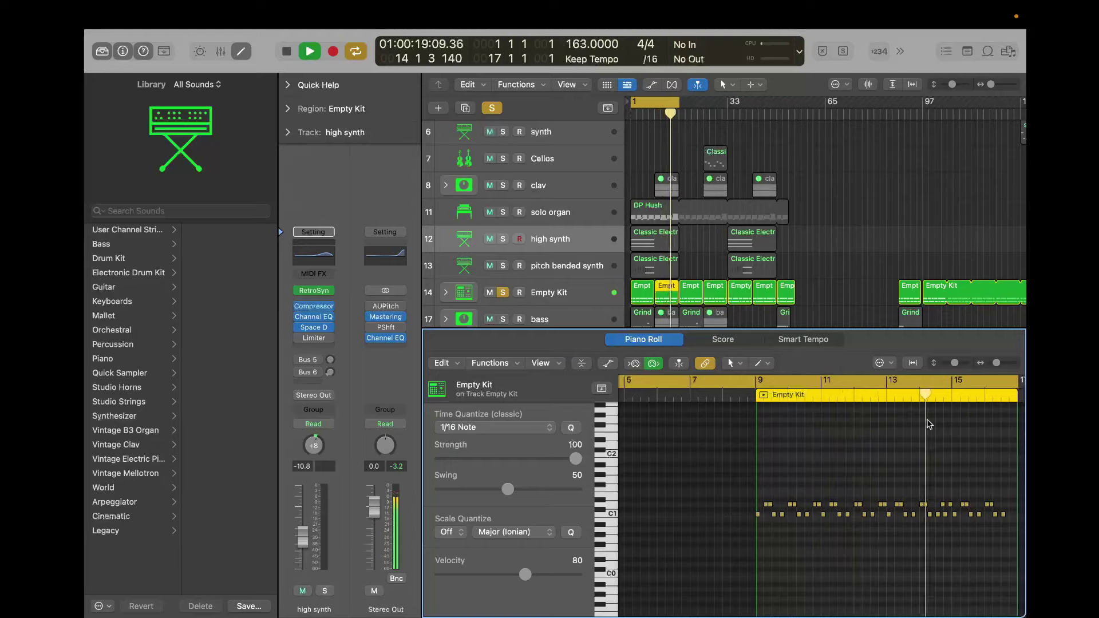
Switch the solo from Empty Kit to the bass stack and expand the stack with the Piano Roll hidden.
{"action": "left_click", "coordinate": [503, 292]}
{"action": "left_click", "coordinate": [502, 318]}
{"action": "key", "text": "p"}
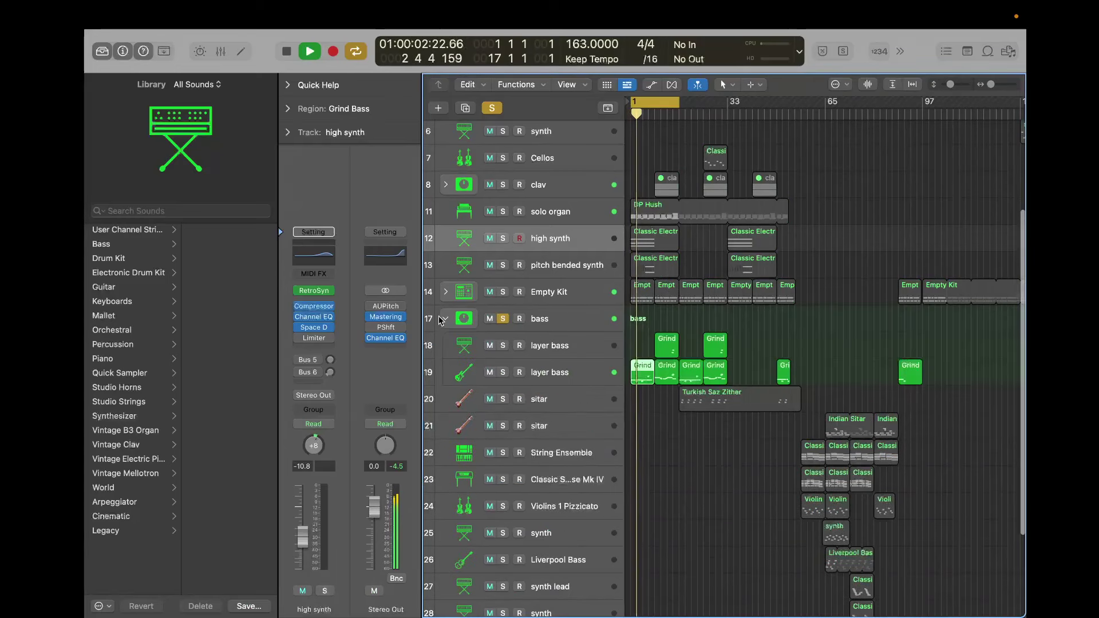
{"action": "double_click", "coordinate": [666, 322]}
Examine the Grind Bass regions of both layer bass tracks within bars 1 to 17 in the Piano Roll.
{"action": "double_click", "coordinate": [643, 373]}
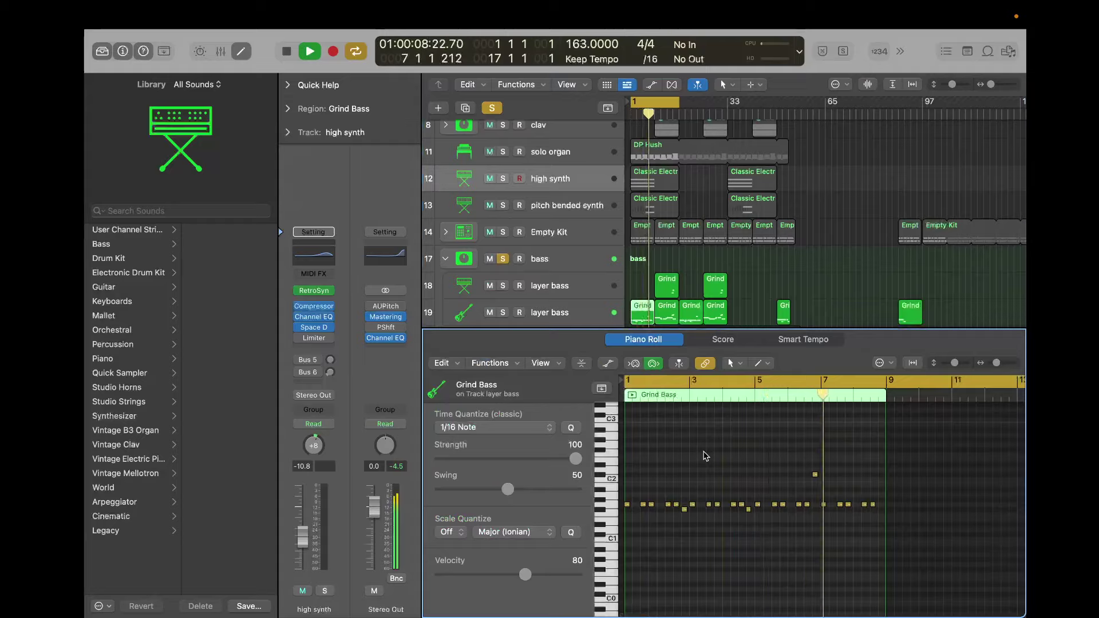
{"action": "left_click", "coordinate": [666, 311]}
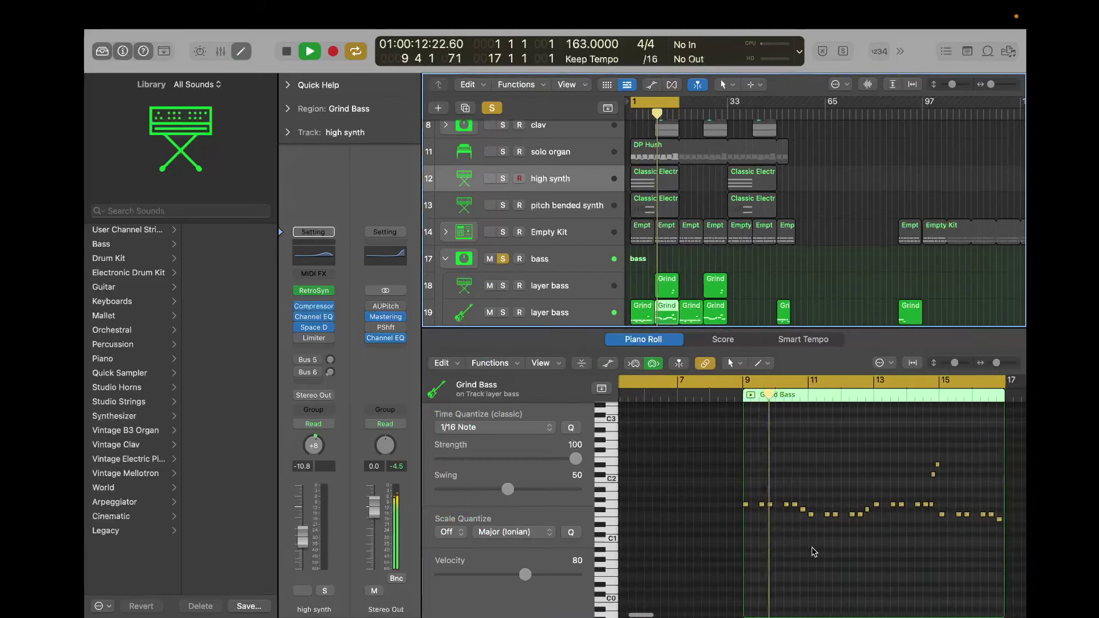
{"action": "left_click", "coordinate": [781, 485]}
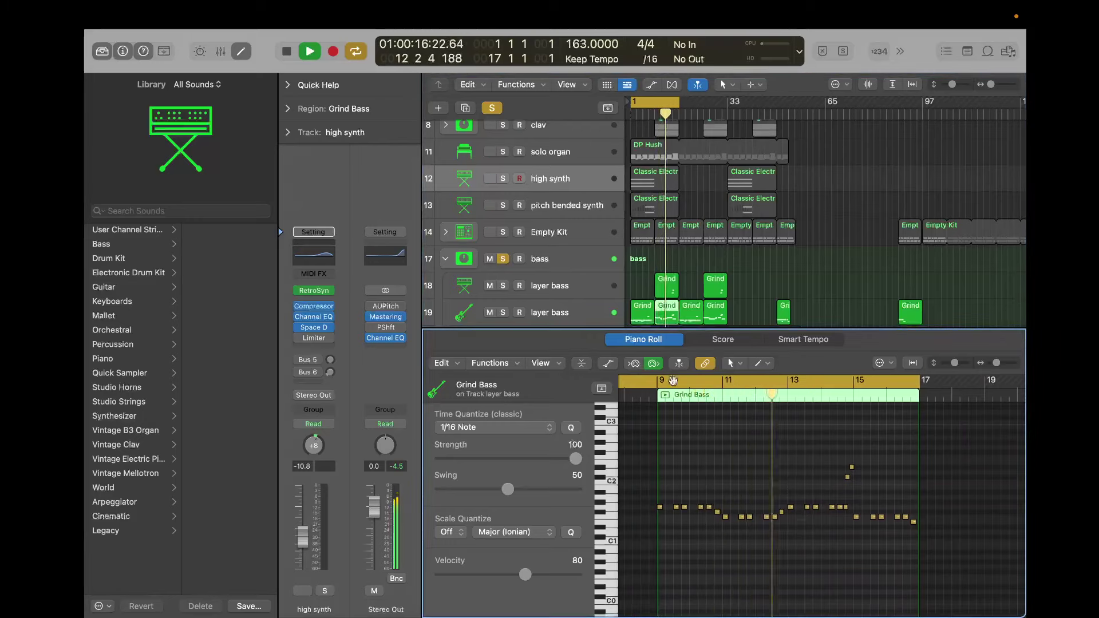
{"action": "left_click", "coordinate": [669, 289]}
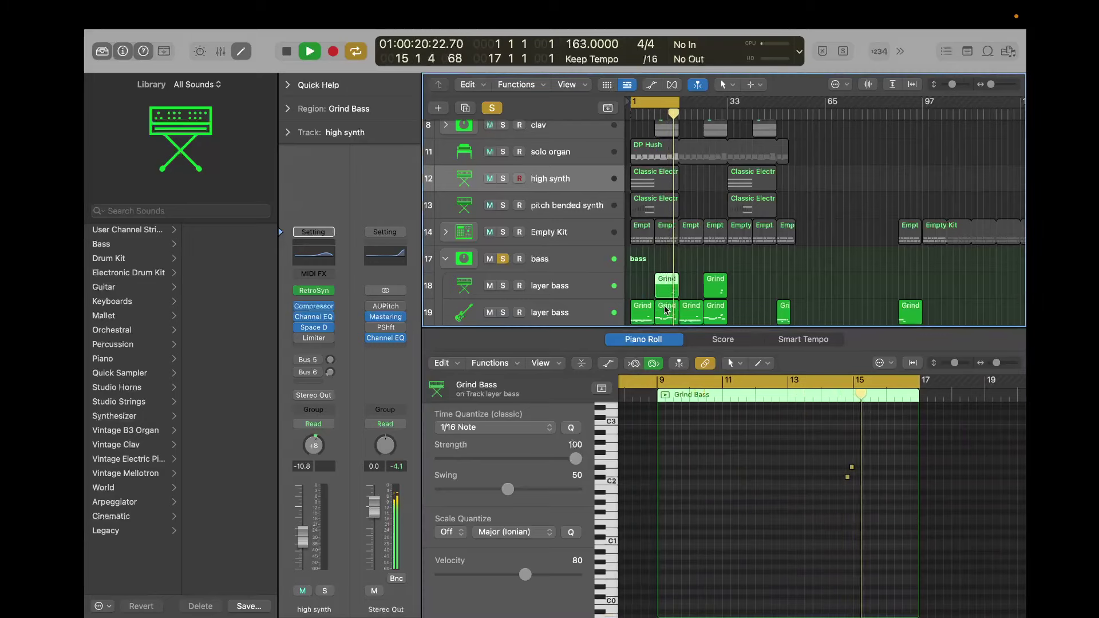
{"action": "scroll", "coordinate": [507, 262], "scroll_direction": "down", "scroll_amount": 2}
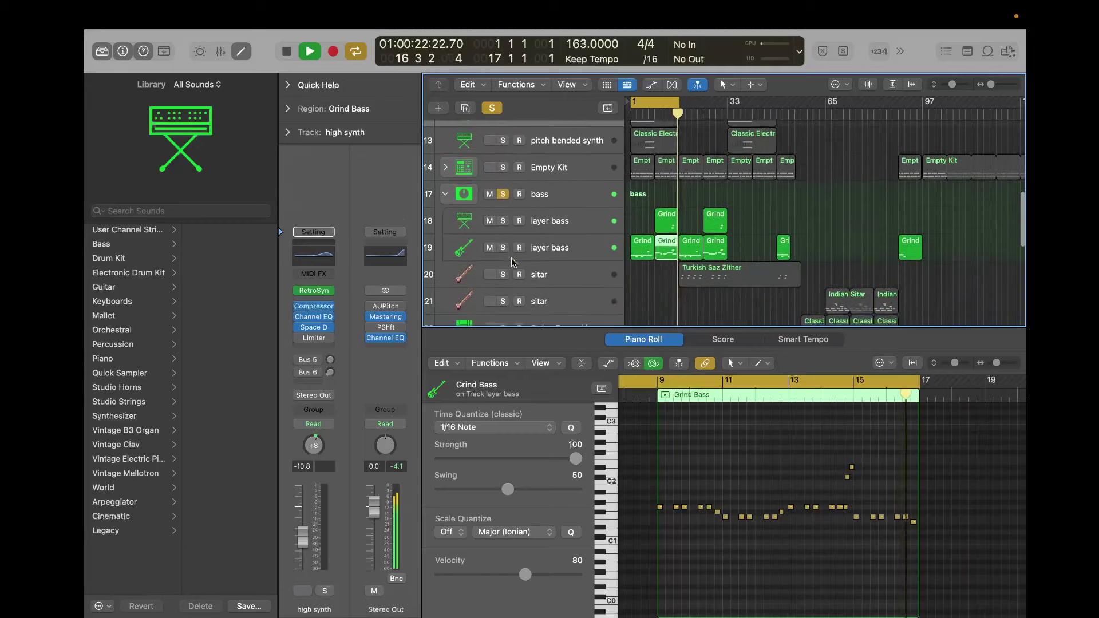
End the soloed playback of the bass stack and collapse the stack.
{"action": "left_click", "coordinate": [502, 207]}
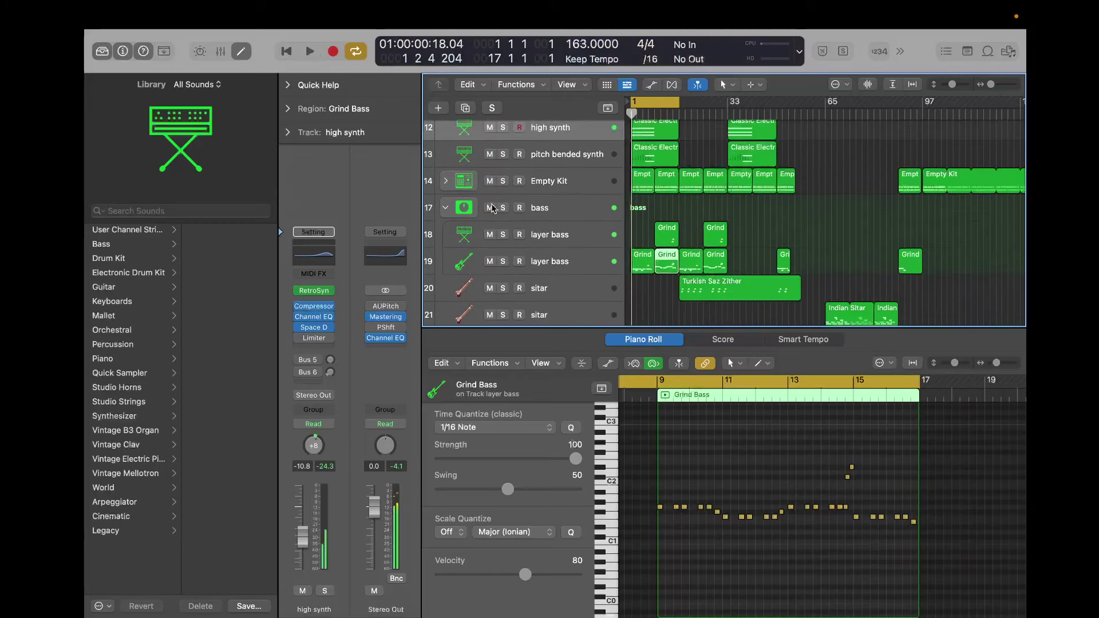
{"action": "scroll", "coordinate": [766, 259], "scroll_direction": "down", "scroll_amount": 10}
{"action": "scroll", "coordinate": [766, 260], "scroll_direction": "up", "scroll_amount": 10}
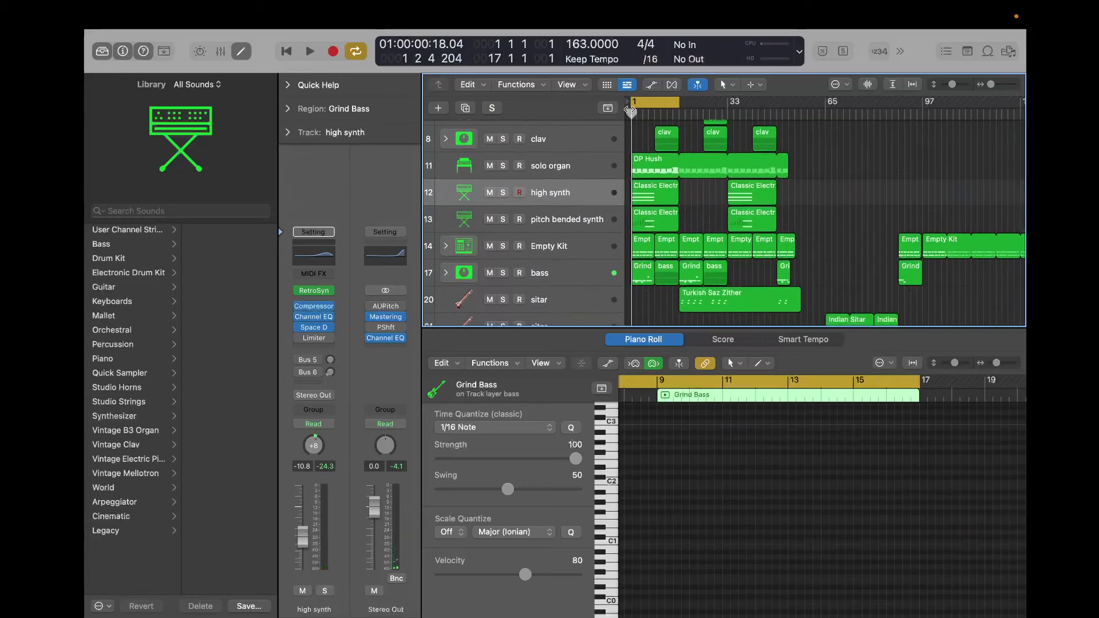
Set the cycle range to bars 9 to 17 and play the clav stack soloed.
{"action": "left_click_drag", "start_coordinate": [632, 102], "coordinate": [656, 102]}
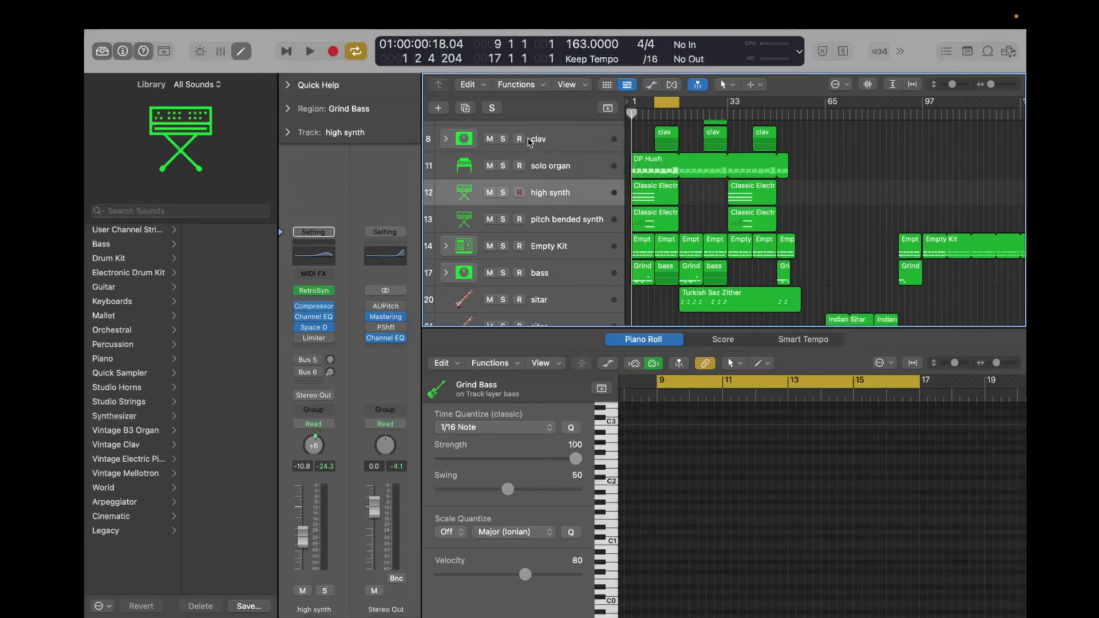
{"action": "left_click", "coordinate": [502, 139]}
{"action": "key", "text": "space"}
Expand the clav stack and examine the Dry Funky Talker track's first DP Hush region in the Piano Roll.
{"action": "left_click", "coordinate": [445, 139]}
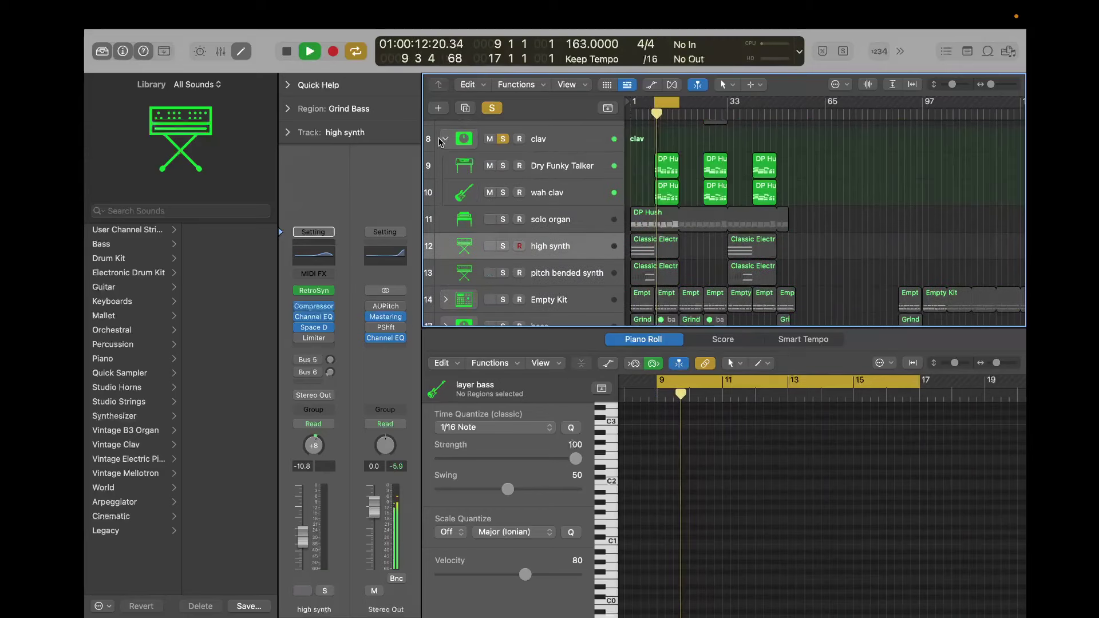
{"action": "left_click", "coordinate": [586, 162]}
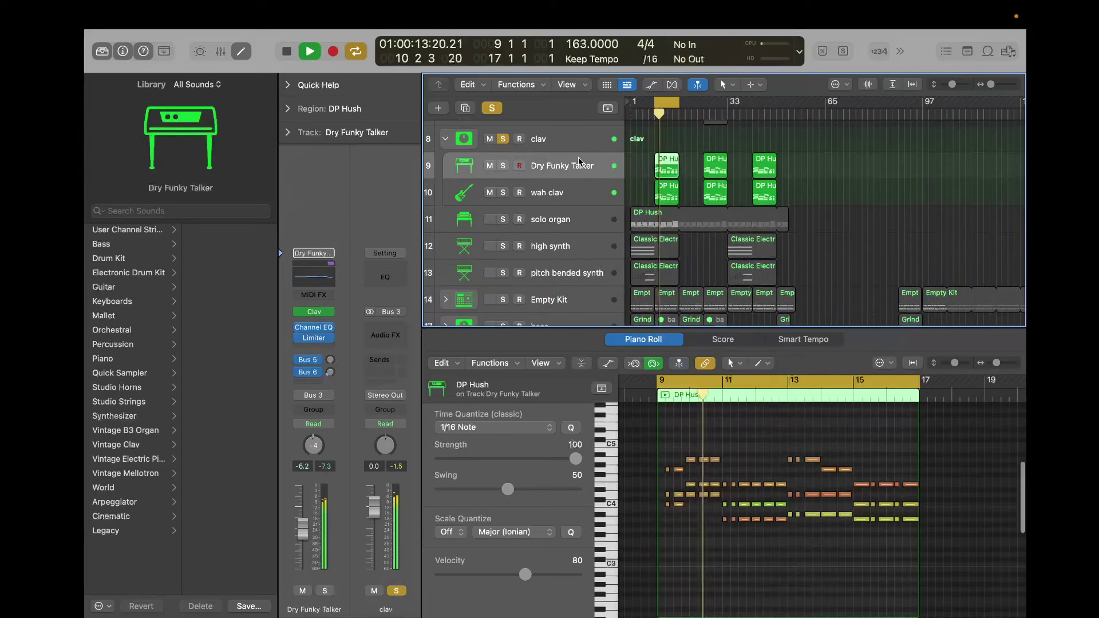
{"action": "left_click", "coordinate": [781, 448]}
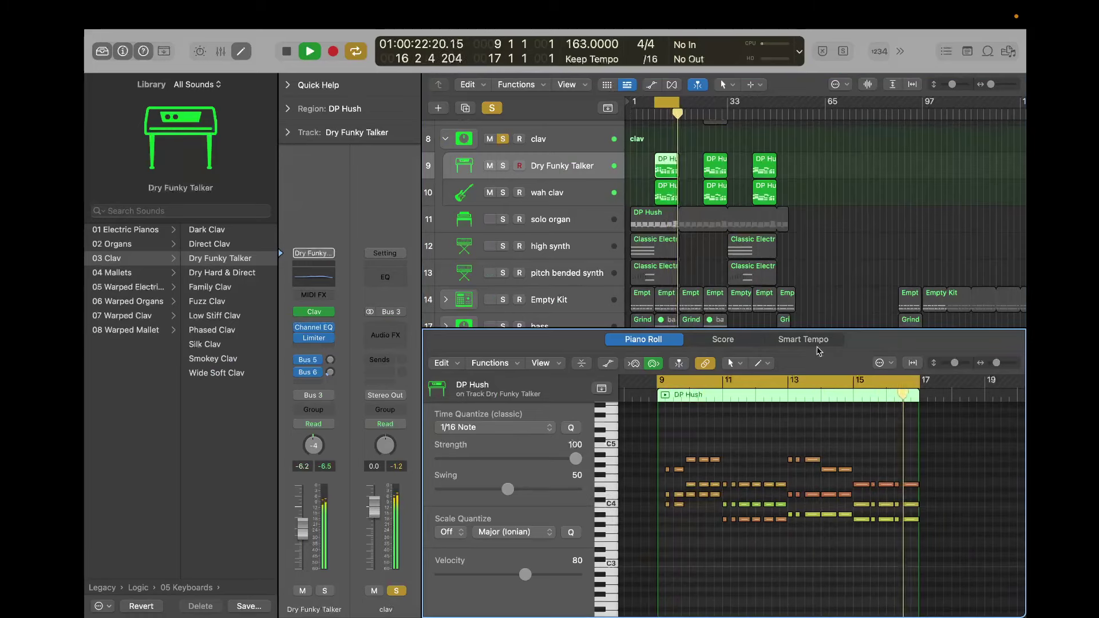
End the soloed playback of the clav stack and hide the Piano Roll.
{"action": "key", "text": "space"}
{"action": "left_click", "coordinate": [502, 140]}
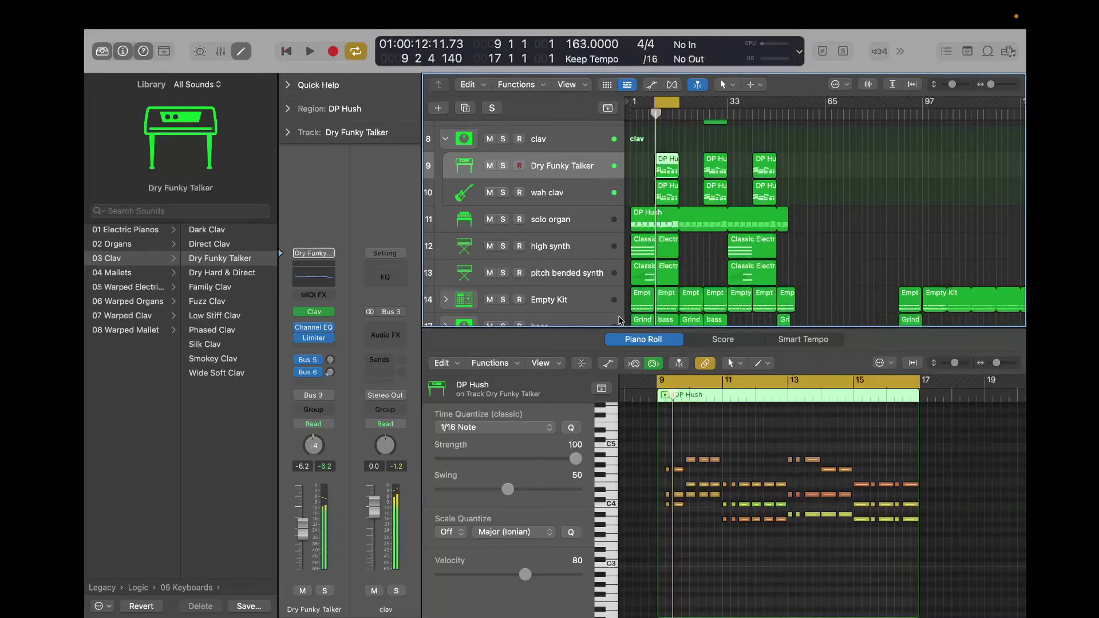
{"action": "left_click_drag", "start_coordinate": [589, 332], "coordinate": [592, 612]}
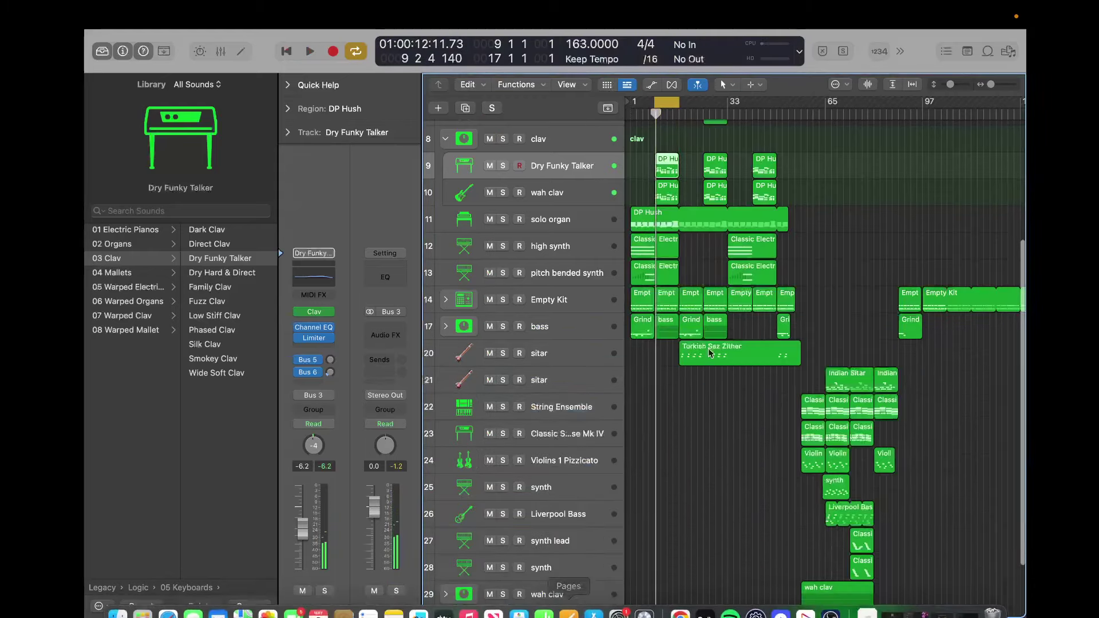
{"action": "scroll", "coordinate": [709, 353], "scroll_direction": "up", "scroll_amount": 4}
{"action": "scroll", "coordinate": [709, 353], "scroll_direction": "up", "scroll_amount": 1}
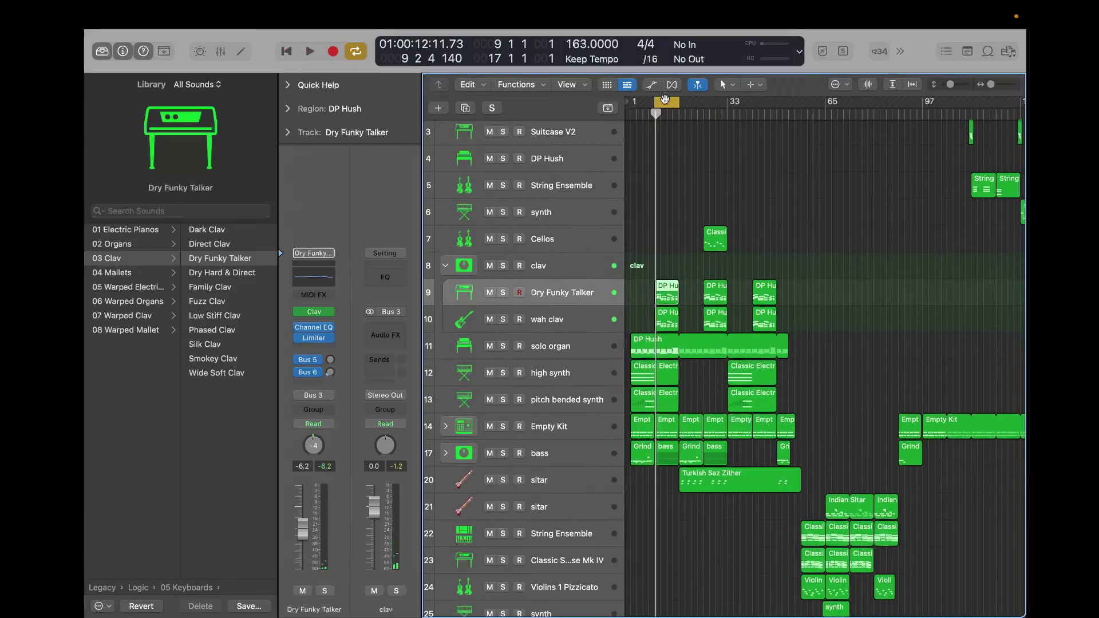
Move the cycle range to bars 25 to 33, collapse the clav stack, and play the Cellos track soloed with its region in the Piano Roll.
{"action": "left_click_drag", "start_coordinate": [665, 102], "coordinate": [713, 102]}
{"action": "key", "text": "space"}
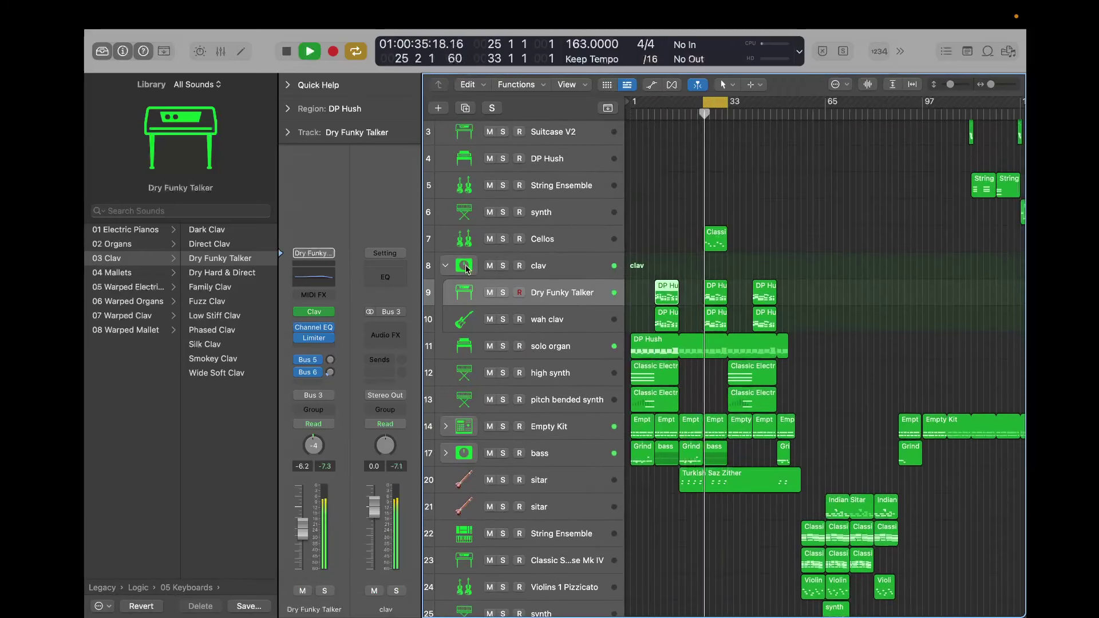
{"action": "left_click", "coordinate": [445, 265]}
{"action": "left_click", "coordinate": [503, 239]}
{"action": "double_click", "coordinate": [715, 235]}
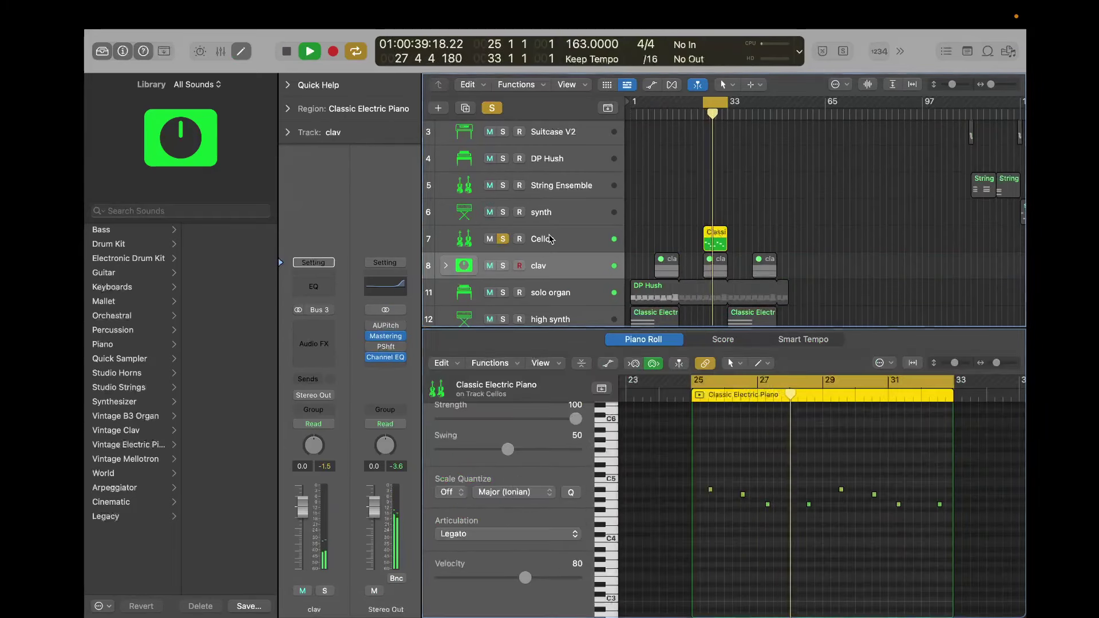
Inspect the Cellos track's Sampler and Echo plug-in settings, and end its soloed playback.
{"action": "left_click", "coordinate": [475, 240]}
{"action": "left_click", "coordinate": [314, 291]}
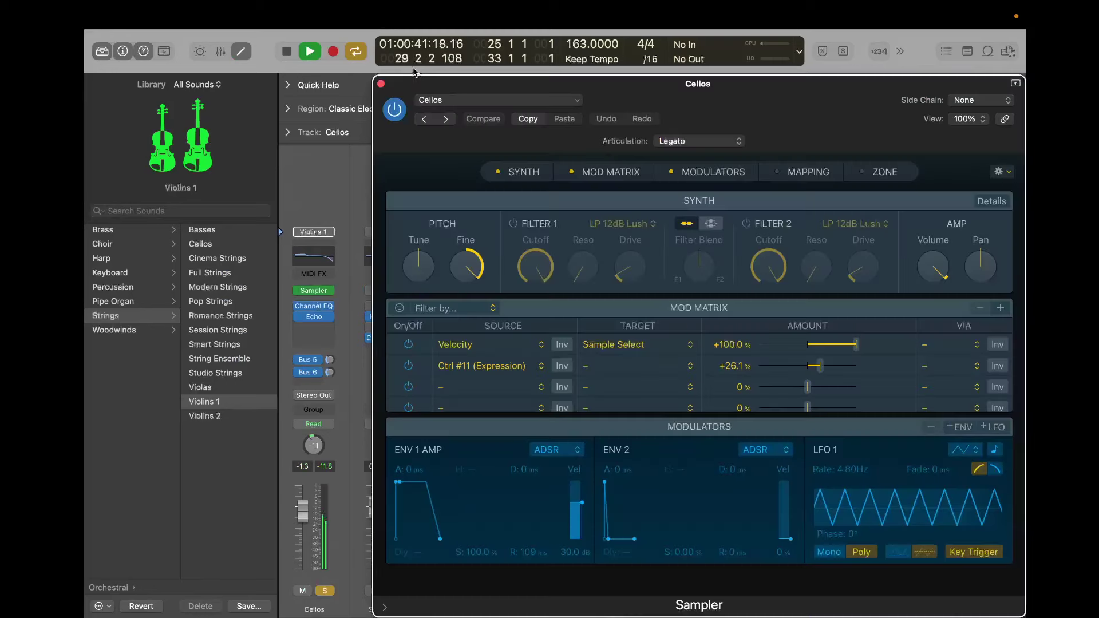
{"action": "left_click", "coordinate": [380, 84]}
{"action": "left_click", "coordinate": [314, 317]}
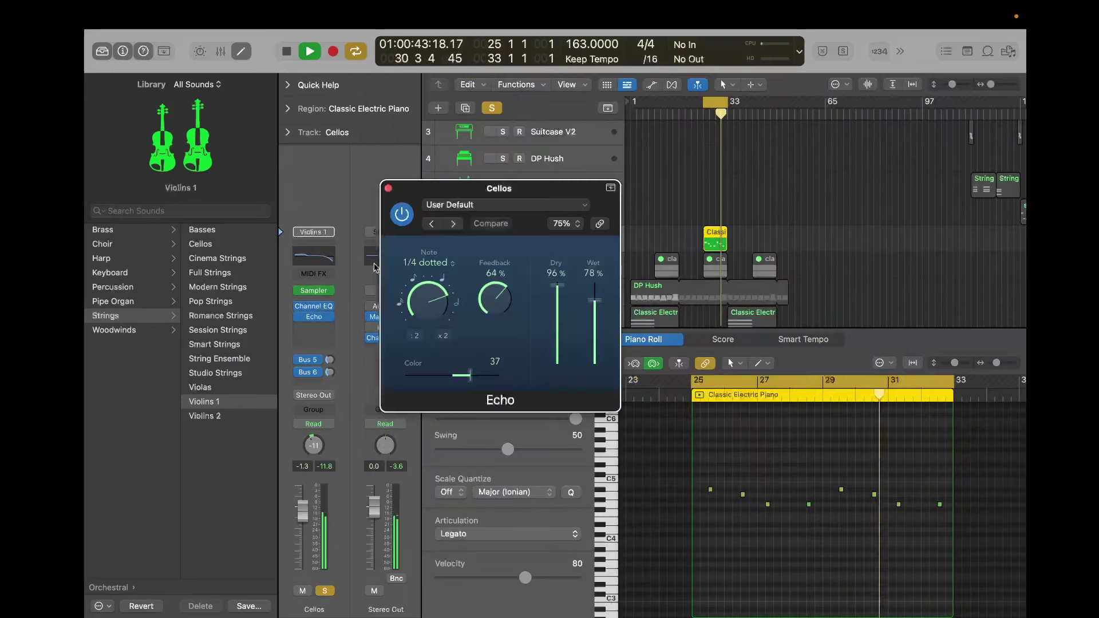
{"action": "left_click", "coordinate": [388, 188]}
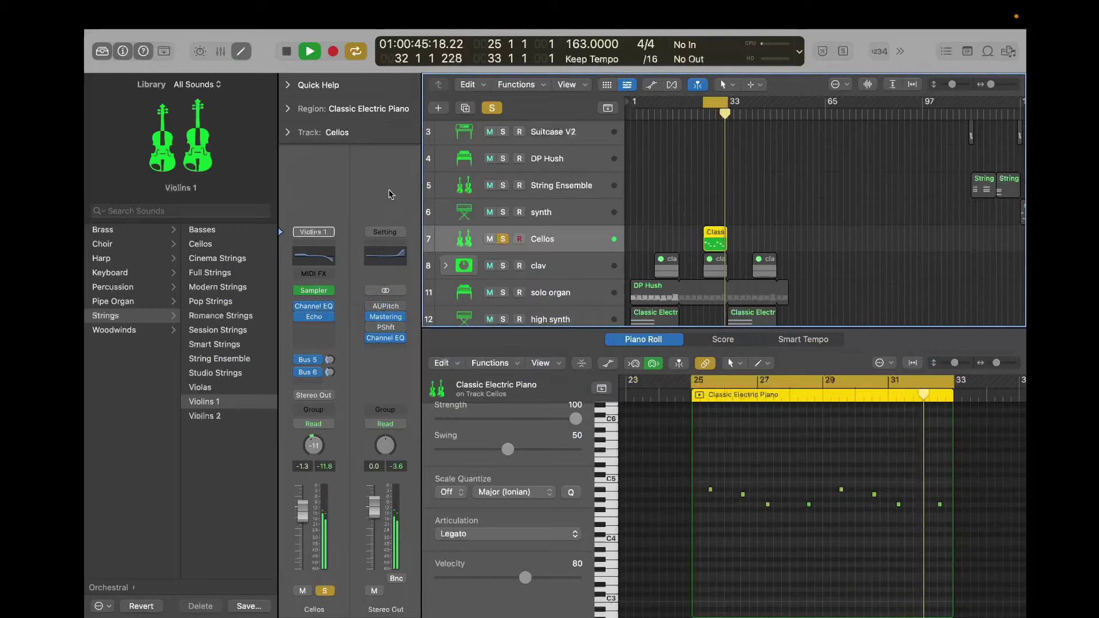
{"action": "left_click", "coordinate": [501, 239]}
{"action": "key", "text": "space"}
Play the first sitar track soloed and open its Turkish Saz Zither region in the Piano Roll.
{"action": "scroll", "coordinate": [695, 222], "scroll_direction": "down", "scroll_amount": 6}
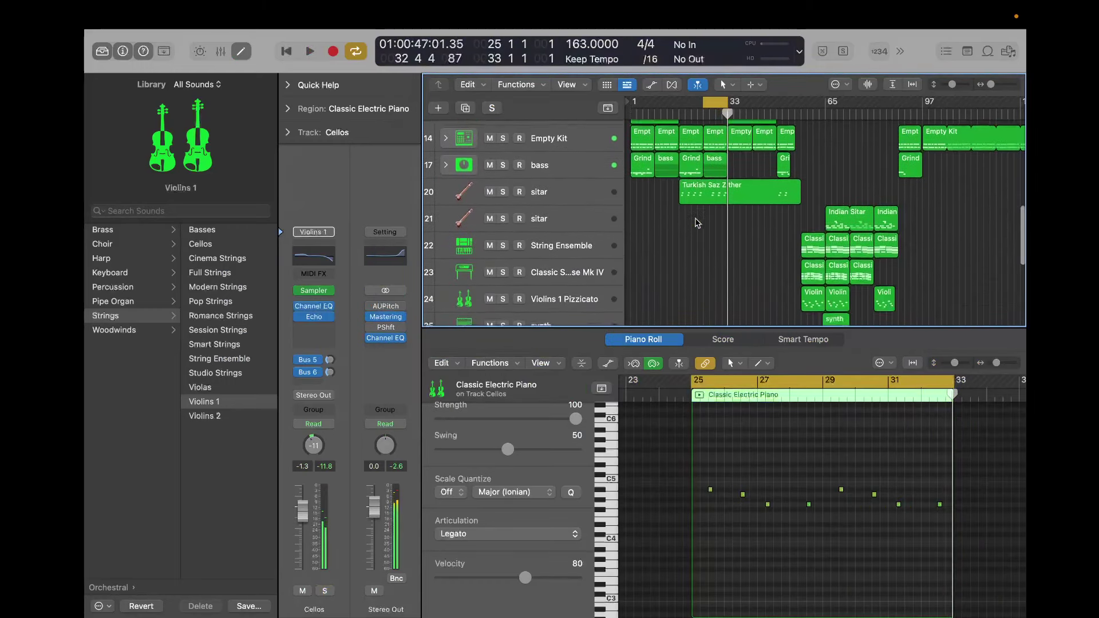
{"action": "left_click", "coordinate": [696, 224]}
{"action": "key", "text": "s"}
{"action": "key", "text": "space"}
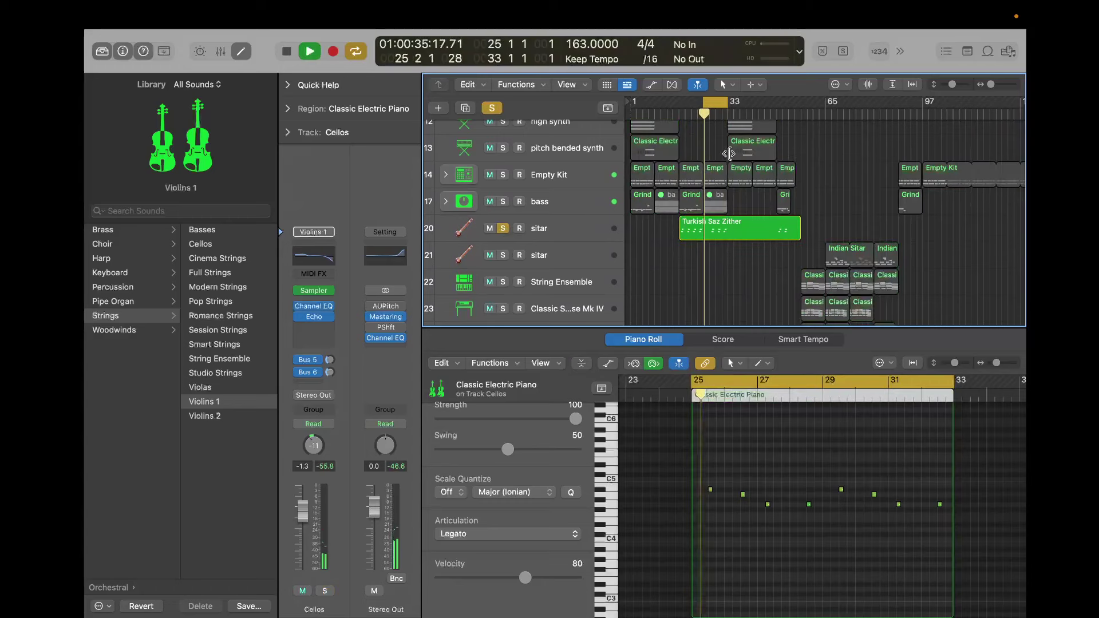
{"action": "double_click", "coordinate": [708, 230]}
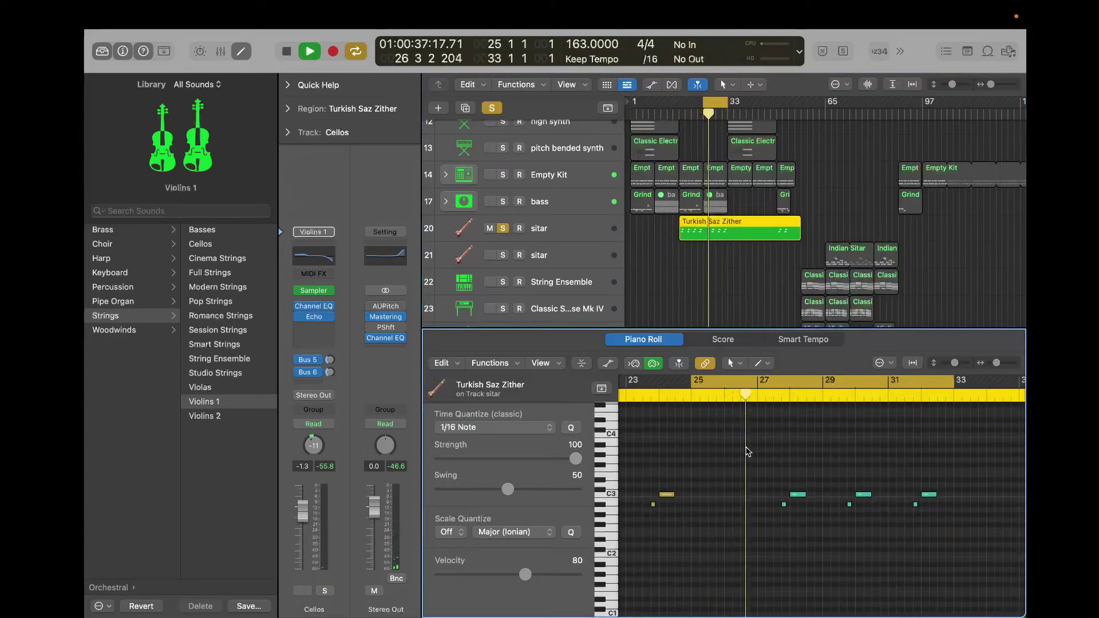
Move the cycle range to bars 17 to 25, examine the sitar's notes during playback, and stop.
{"action": "left_click", "coordinate": [722, 98]}
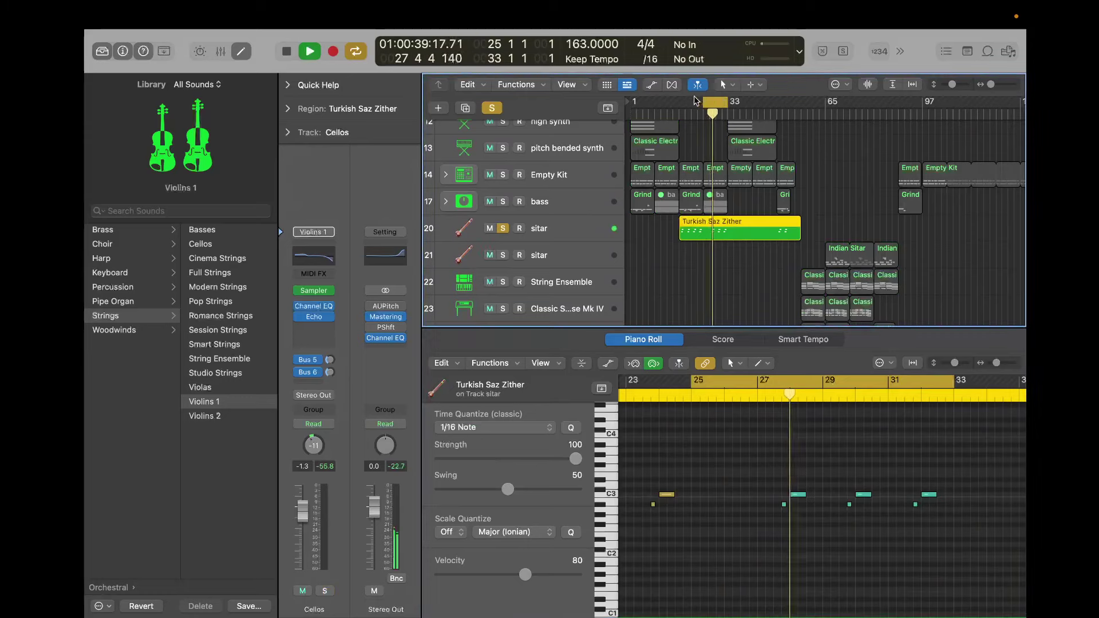
{"action": "left_click_drag", "start_coordinate": [710, 101], "coordinate": [686, 102]}
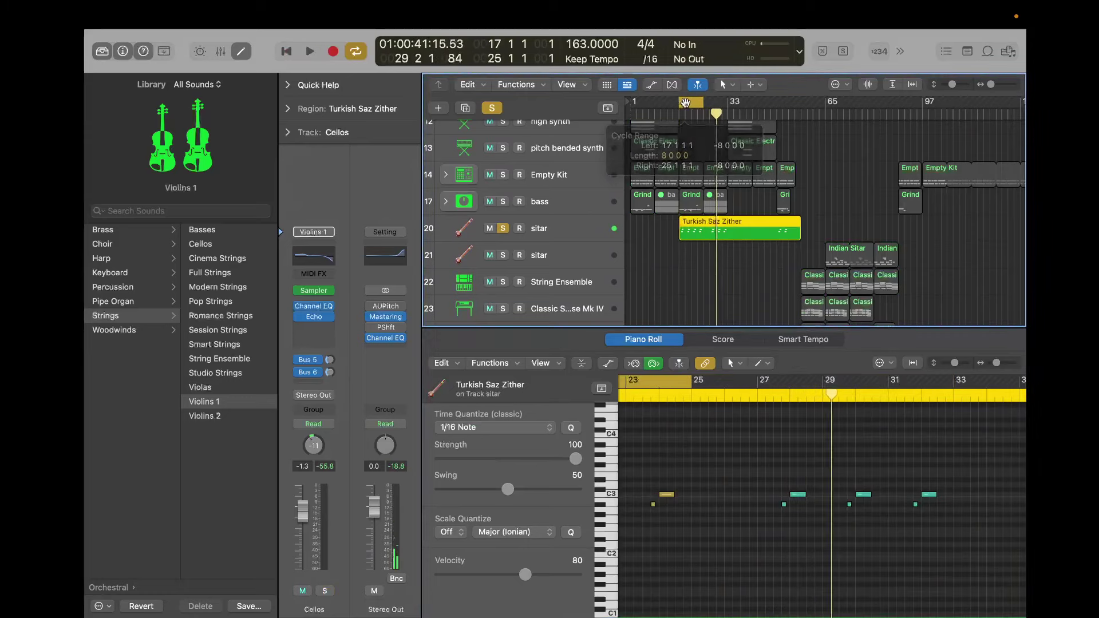
{"action": "left_click", "coordinate": [791, 458]}
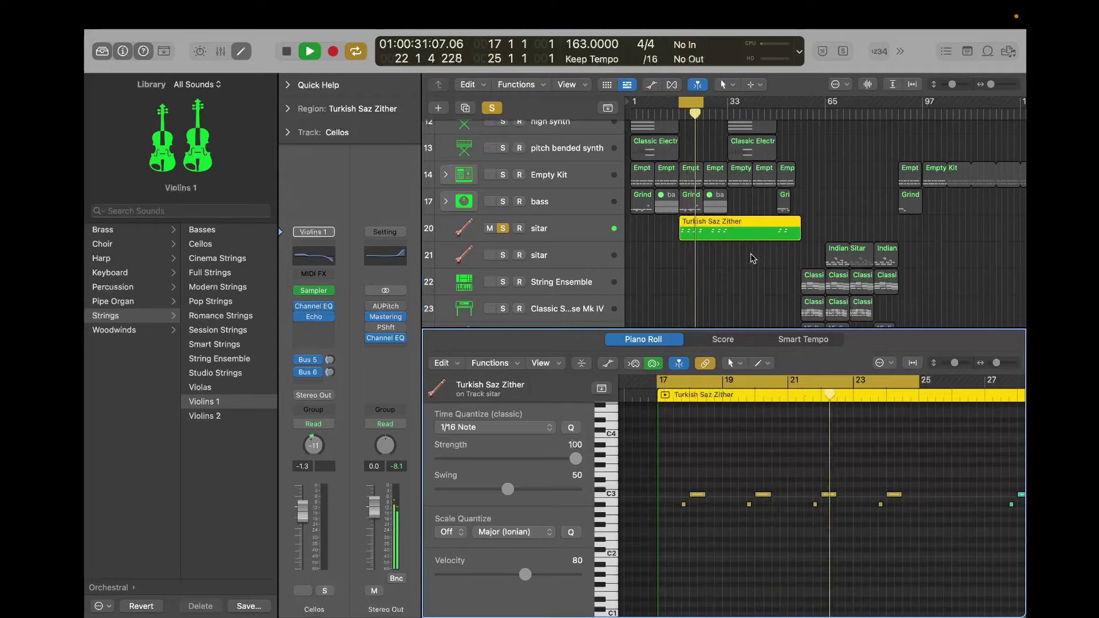
{"action": "scroll", "coordinate": [752, 259], "scroll_direction": "down", "scroll_amount": 5}
{"action": "scroll", "coordinate": [753, 259], "scroll_direction": "up", "scroll_amount": 10}
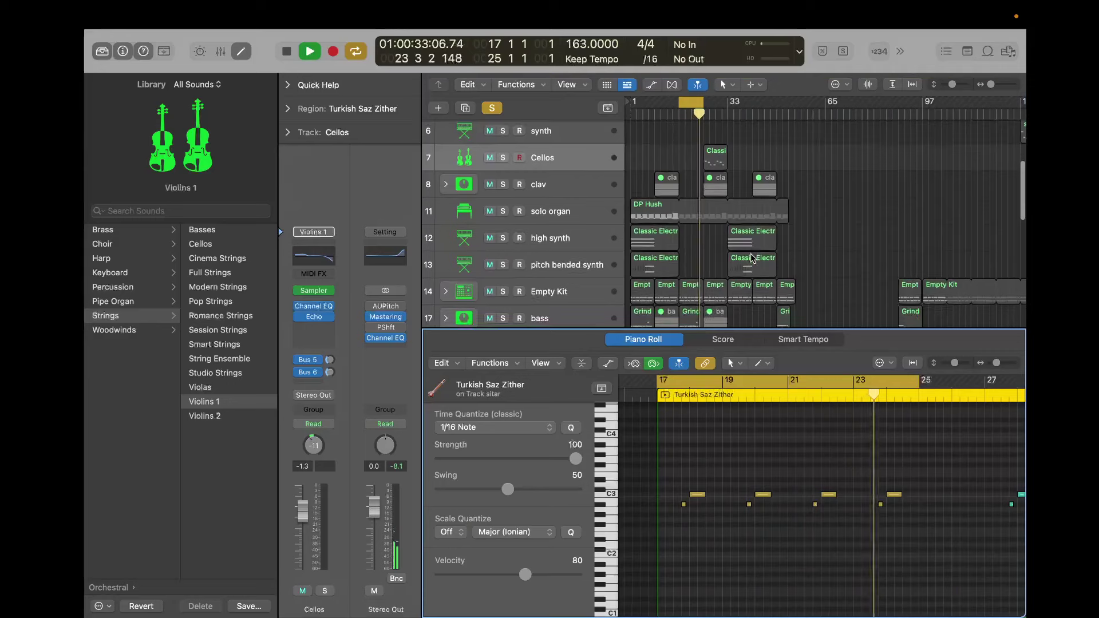
{"action": "scroll", "coordinate": [752, 258], "scroll_direction": "down", "scroll_amount": 2}
{"action": "key", "text": "space"}
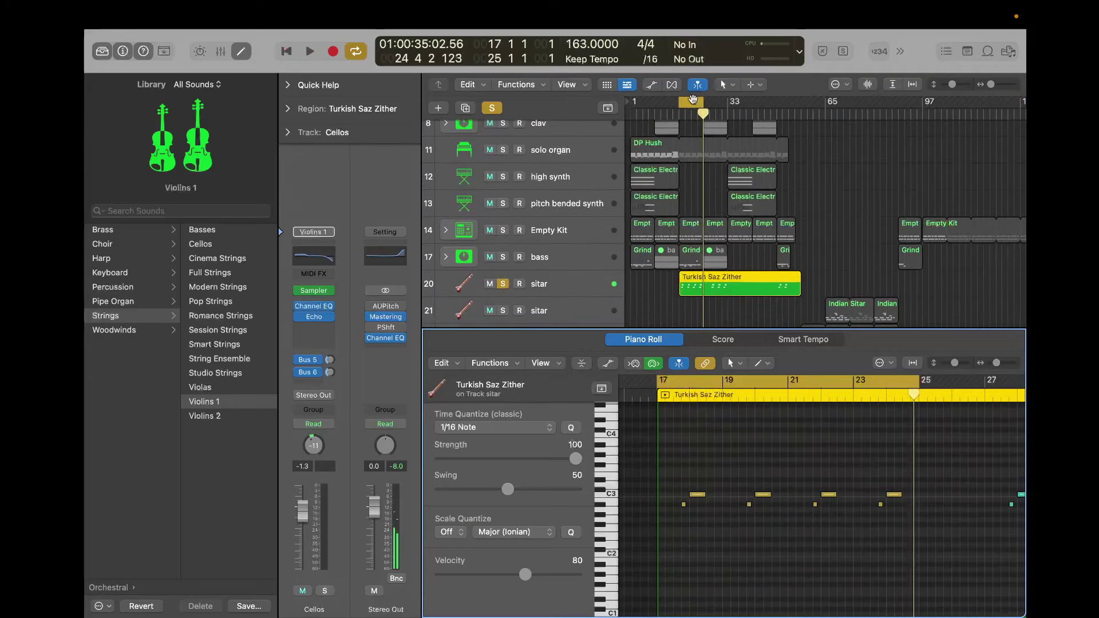
Move the cycle range to bars 65 to 73, hide the Piano Roll and unsolo the sitar track.
{"action": "left_click_drag", "start_coordinate": [693, 98], "coordinate": [834, 111]}
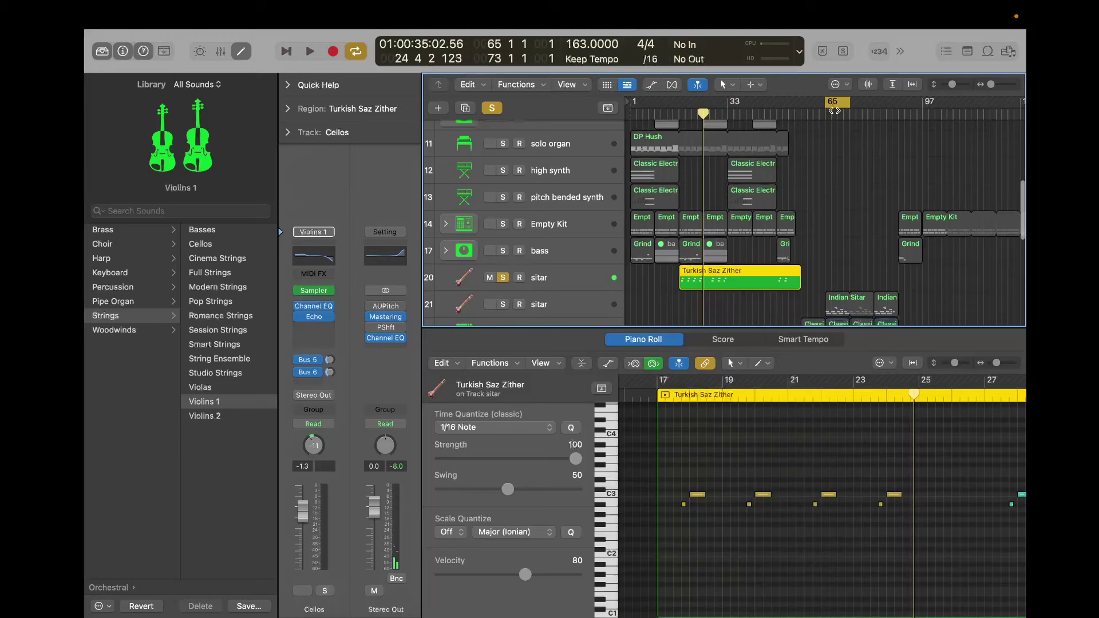
{"action": "left_click_drag", "start_coordinate": [834, 328], "coordinate": [738, 588]}
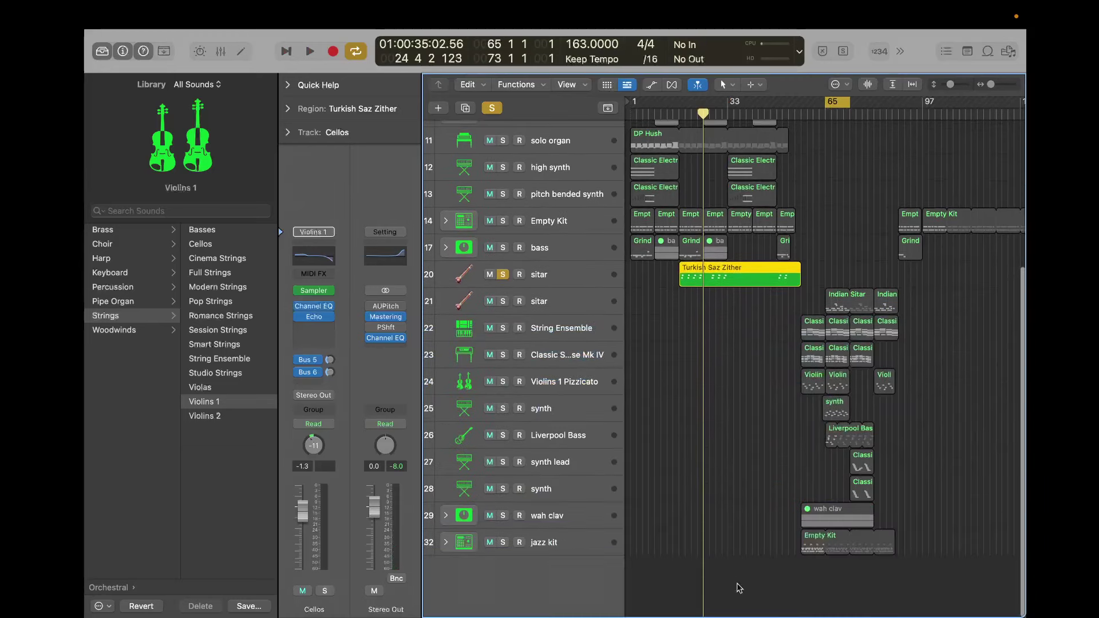
{"action": "left_click", "coordinate": [503, 275]}
Extend the cycle range back to bar 57 and play all tracks from there.
{"action": "key", "text": "space"}
{"action": "key", "text": "space"}
{"action": "left_click_drag", "start_coordinate": [826, 101], "coordinate": [799, 101]}
{"action": "key", "text": "space"}
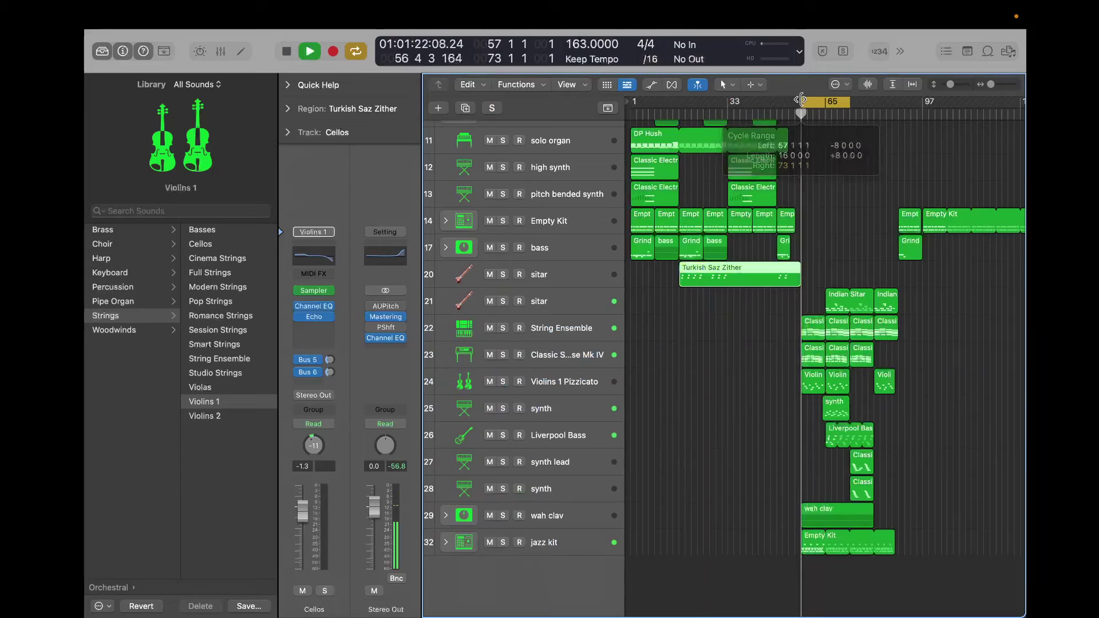
Solo the String Ensemble track and examine its first region in the Piano Roll, with the cycle range shortened to bars 57 to 65.
{"action": "left_click", "coordinate": [503, 328]}
{"action": "double_click", "coordinate": [814, 329]}
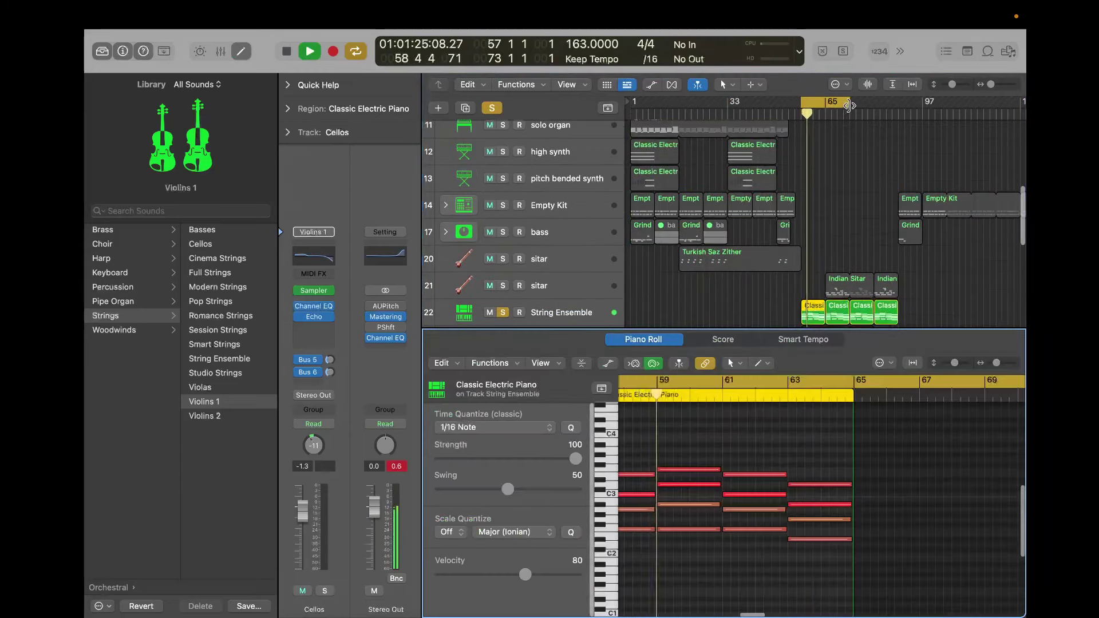
{"action": "left_click_drag", "start_coordinate": [848, 105], "coordinate": [826, 105]}
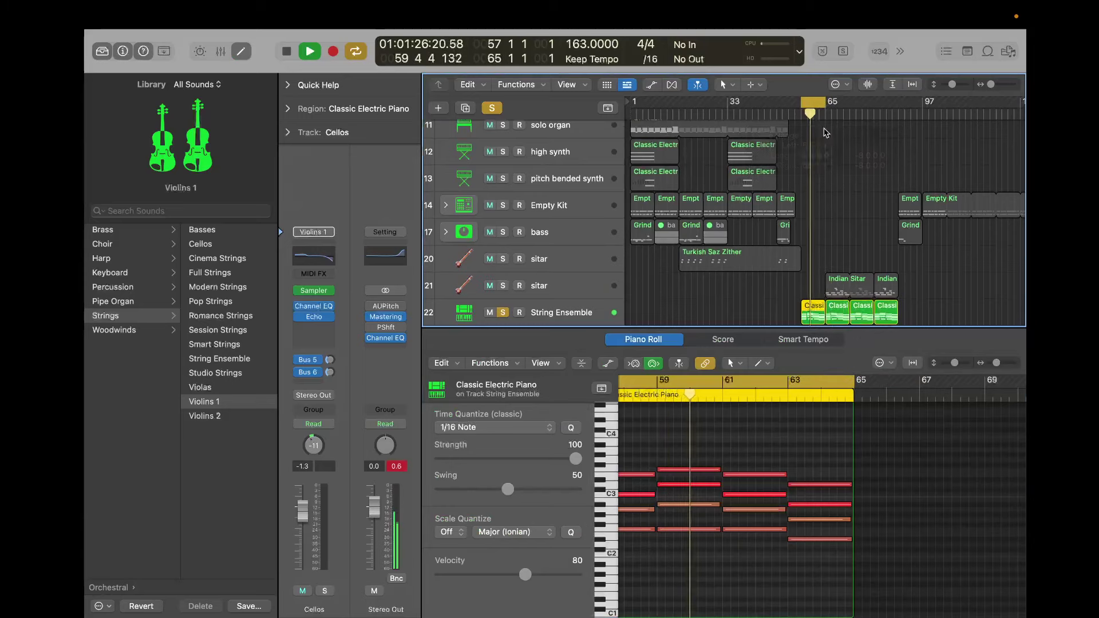
{"action": "scroll", "coordinate": [770, 431], "scroll_direction": "left", "scroll_amount": 3}
{"action": "left_click", "coordinate": [773, 431]}
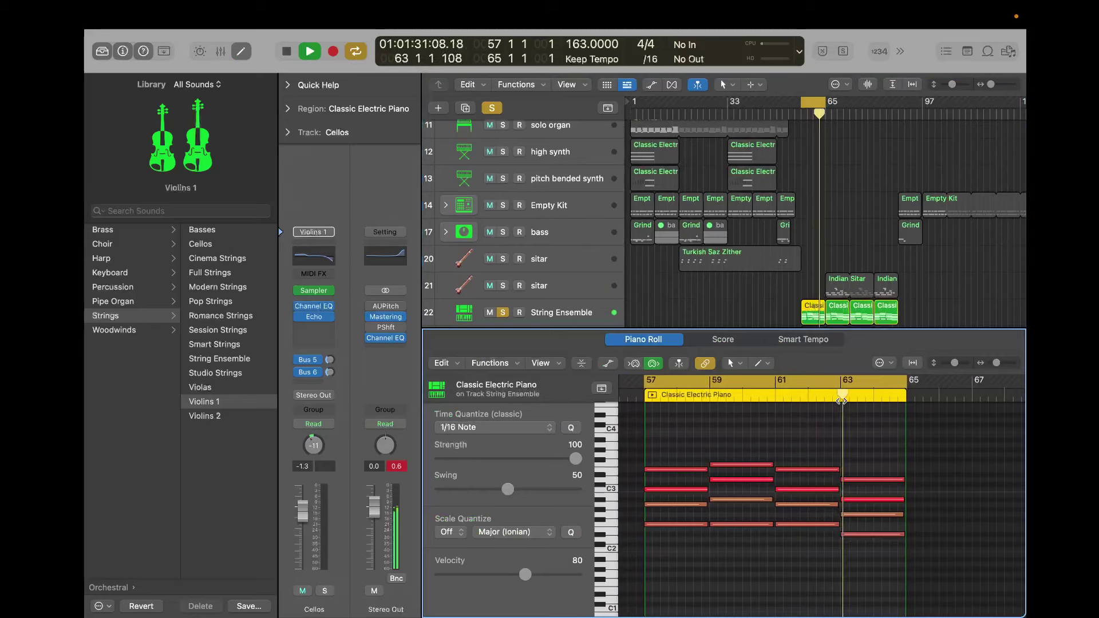
Solo the Classic Suitcase Mk IV track instead of String Ensemble and examine its first region's notes in the Piano Roll.
{"action": "scroll", "coordinate": [698, 251], "scroll_direction": "down", "scroll_amount": 5}
{"action": "left_click", "coordinate": [491, 241]}
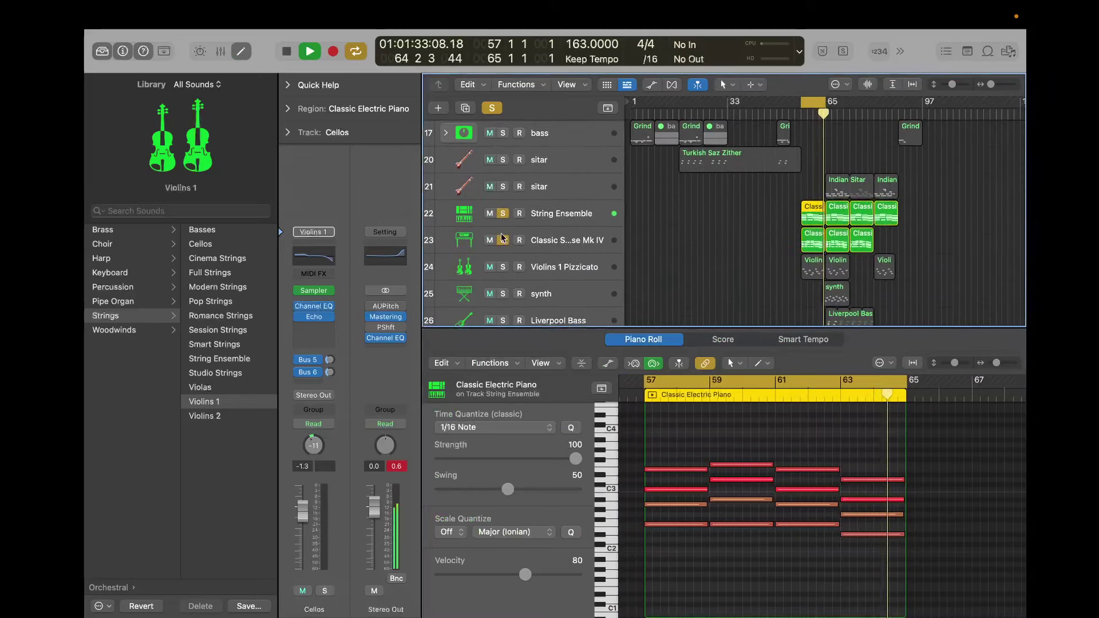
{"action": "left_click", "coordinate": [767, 421]}
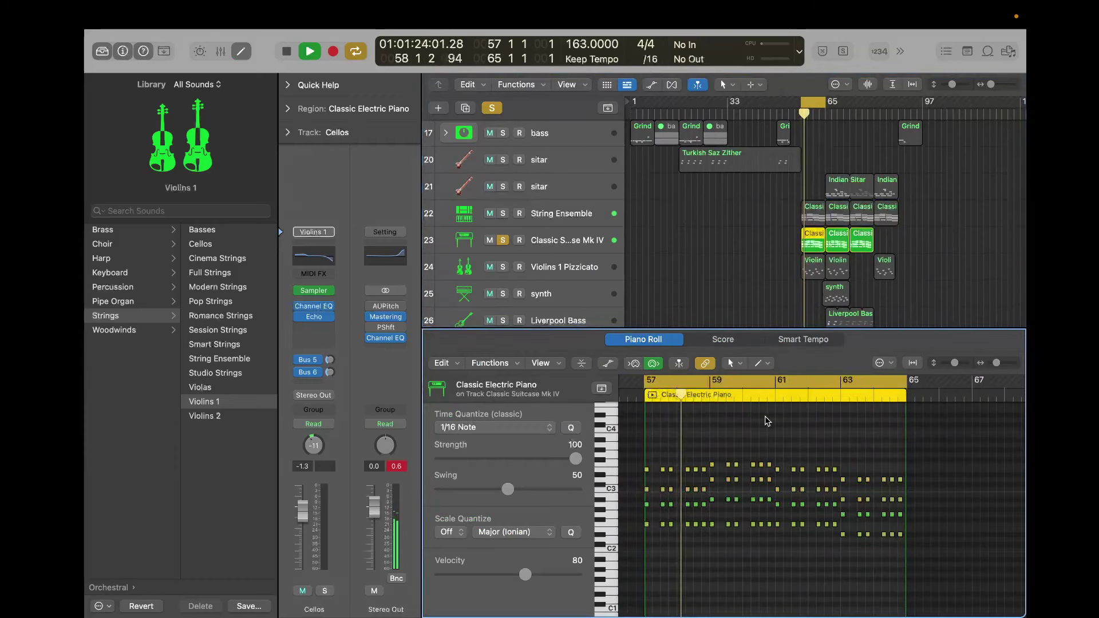
{"action": "left_click", "coordinate": [598, 252]}
{"action": "left_click", "coordinate": [733, 434]}
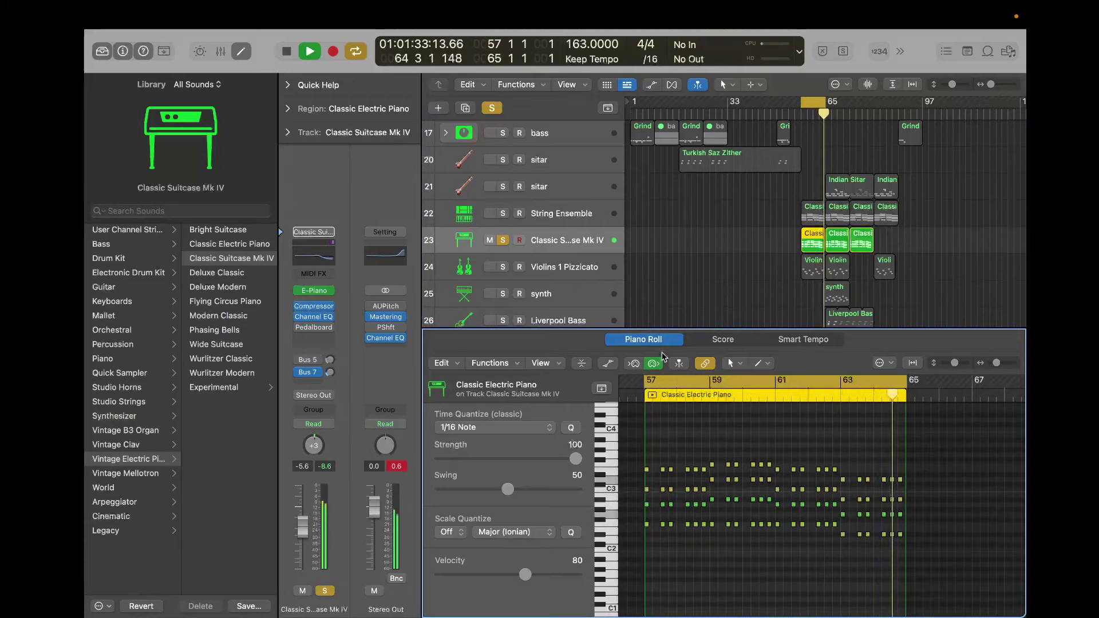
Solo the Violins 1 Pizzicato track instead and examine its first region's notes in the Piano Roll.
{"action": "left_click", "coordinate": [815, 260]}
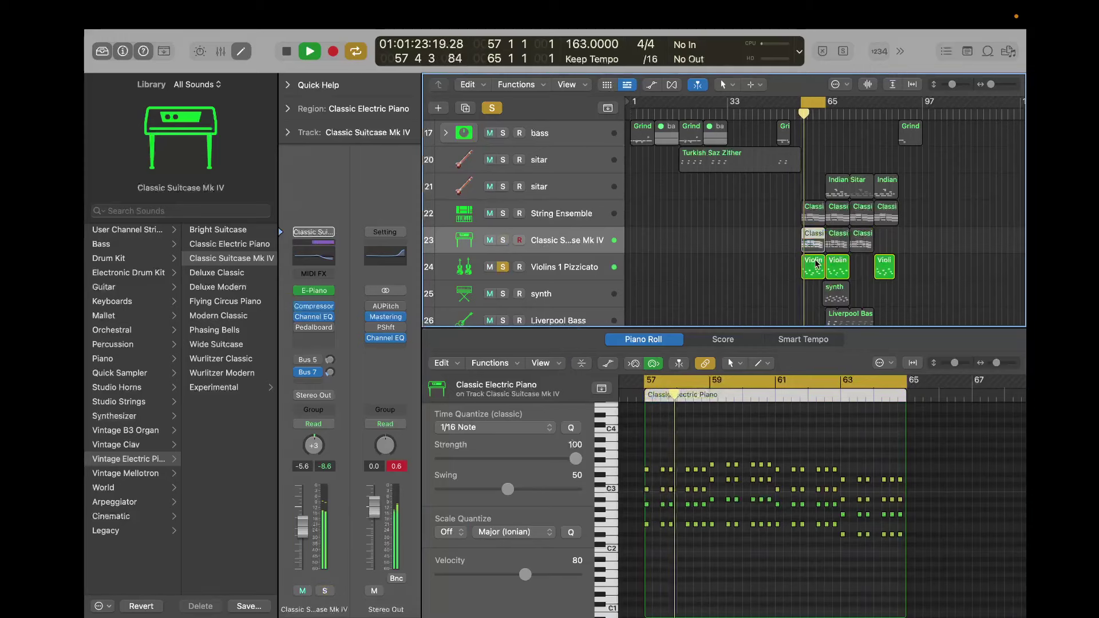
{"action": "scroll", "coordinate": [769, 453], "scroll_direction": "up", "scroll_amount": 3}
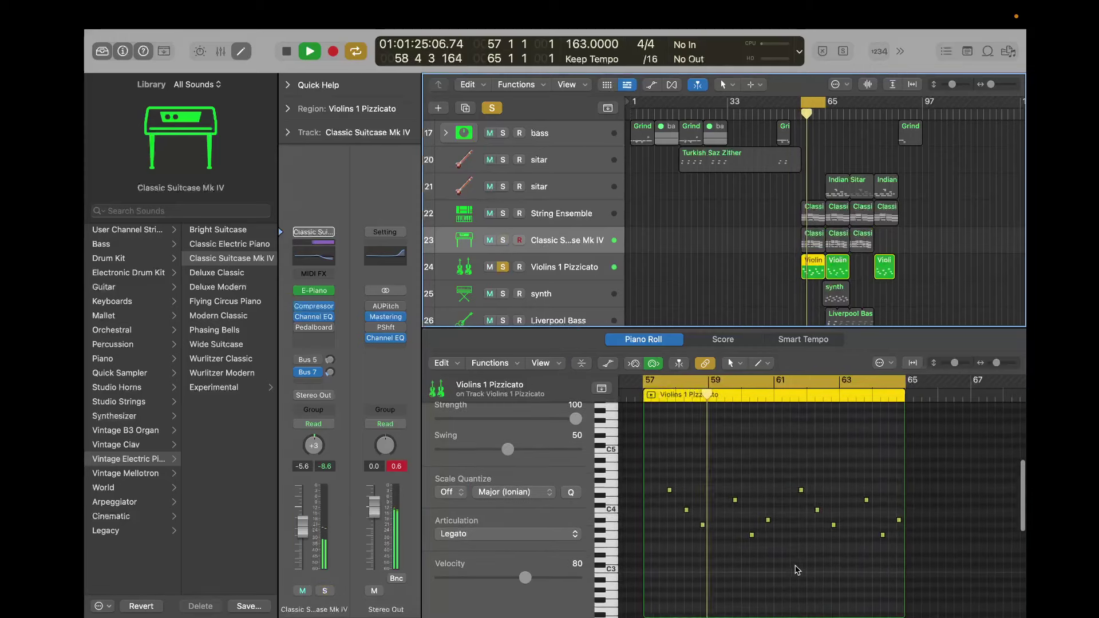
{"action": "left_click", "coordinate": [768, 452]}
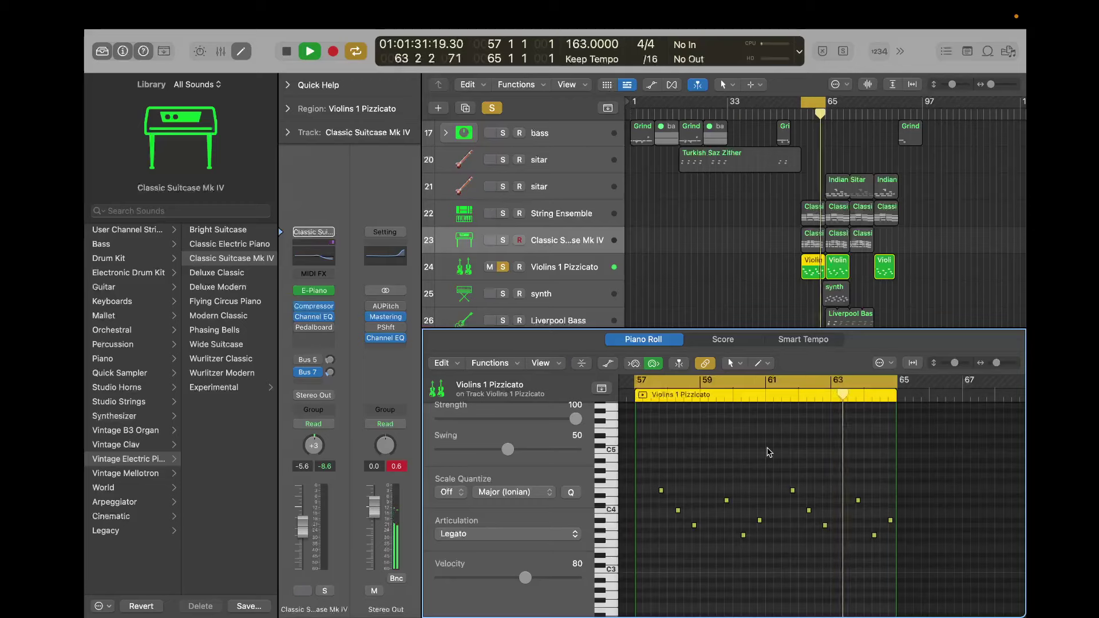
Solo the wah clav stack instead and show its combined regions in the Piano Roll.
{"action": "scroll", "coordinate": [624, 188], "scroll_direction": "down", "scroll_amount": 9}
{"action": "scroll", "coordinate": [624, 188], "scroll_direction": "up", "scroll_amount": 3}
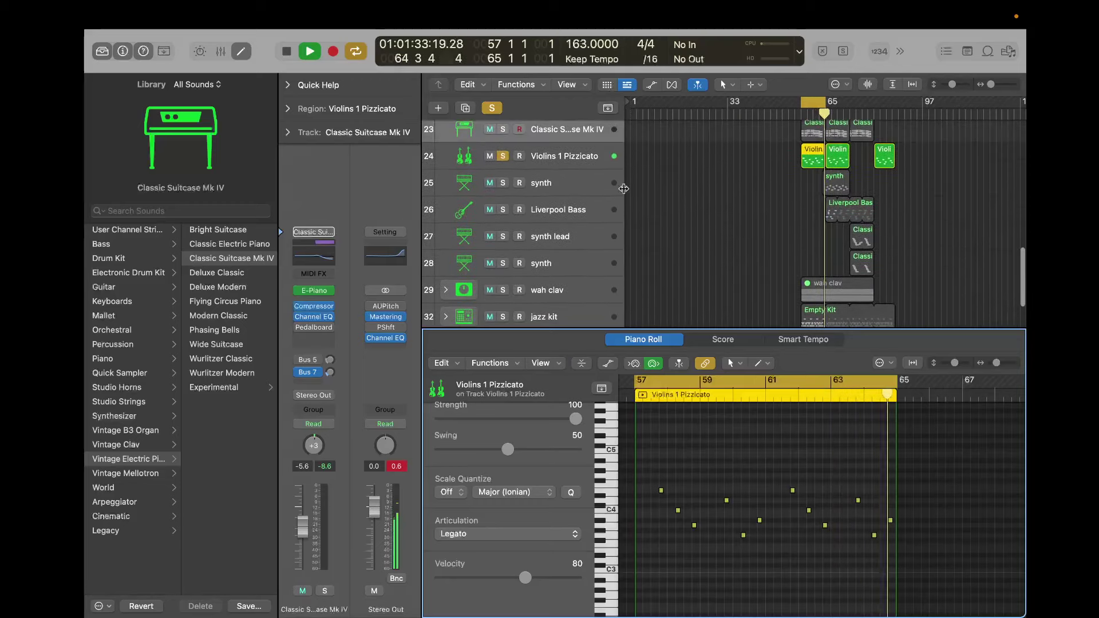
{"action": "left_click", "coordinate": [838, 297]}
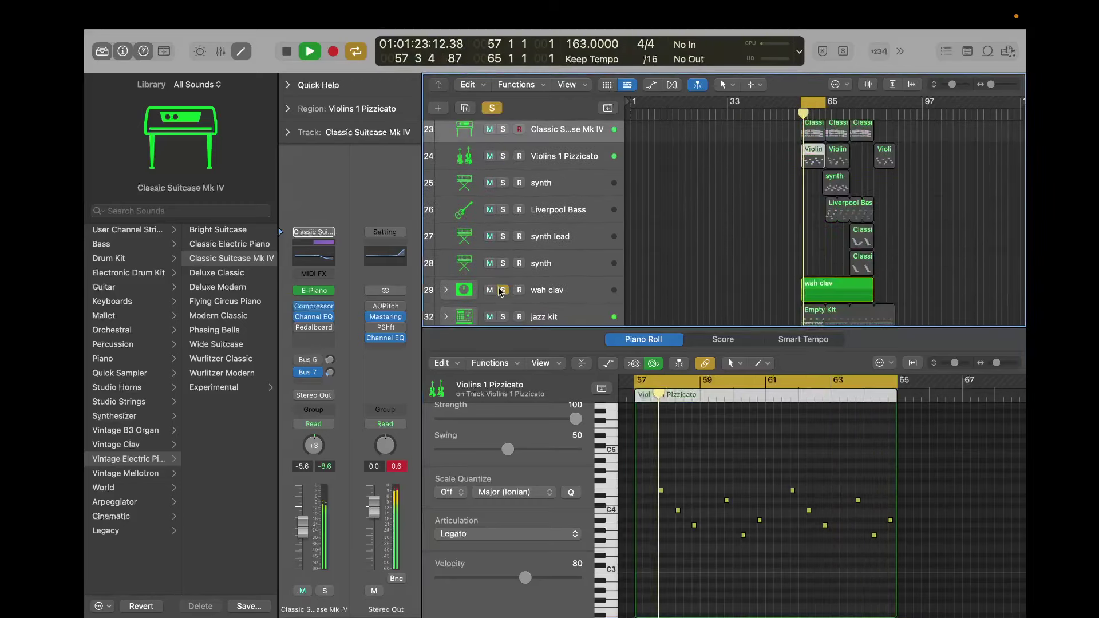
{"action": "left_click", "coordinate": [822, 290], "text": "shift"}
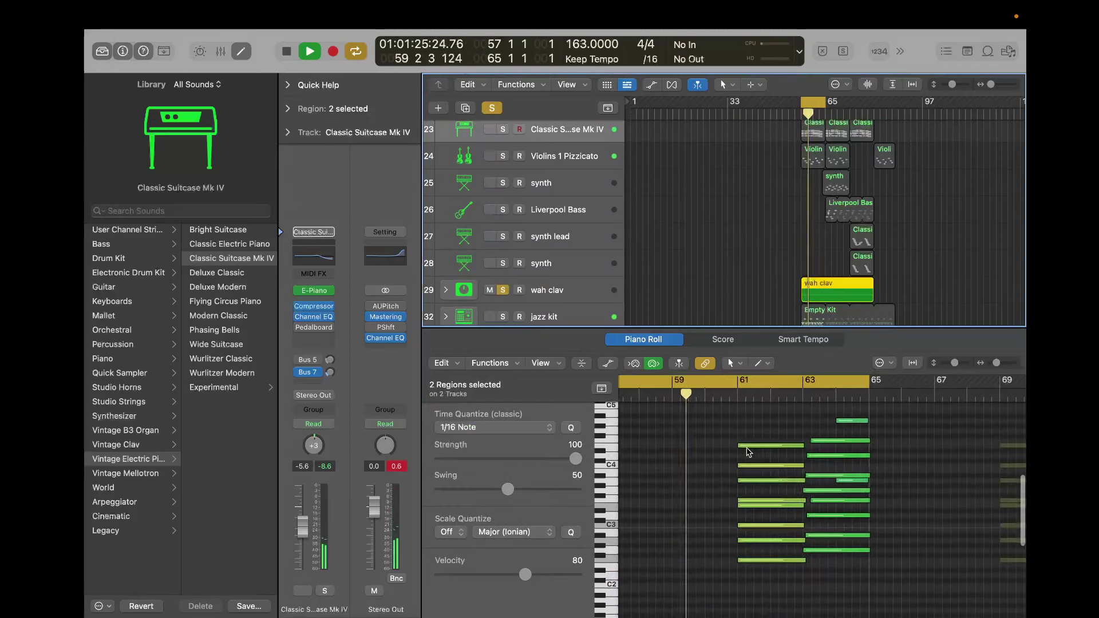
Expand the wah clav stack and examine the Dry Funky Talker track's first region in the Piano Roll.
{"action": "left_click", "coordinate": [445, 290]}
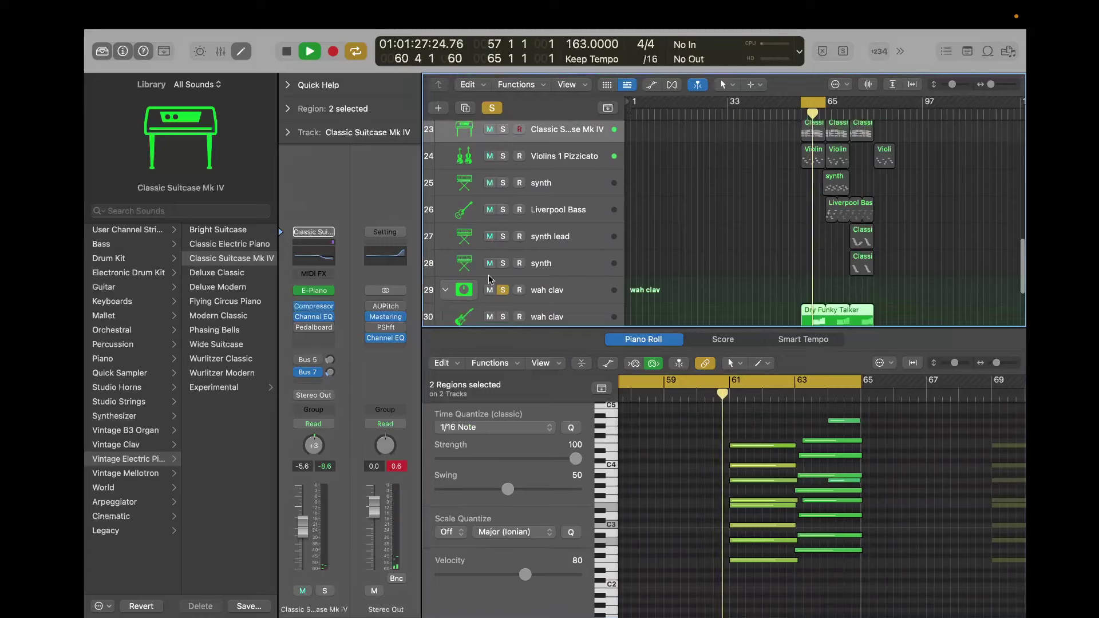
{"action": "scroll", "coordinate": [490, 279], "scroll_direction": "down", "scroll_amount": 4}
{"action": "left_click", "coordinate": [796, 244]}
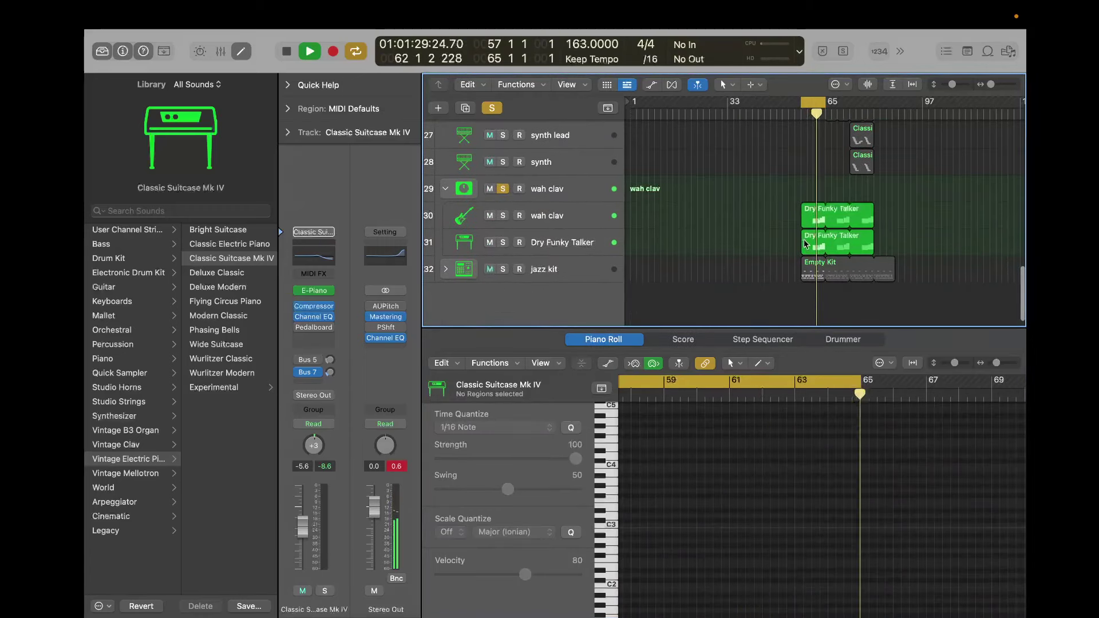
{"action": "left_click", "coordinate": [804, 239]}
{"action": "scroll", "coordinate": [764, 477], "scroll_direction": "up", "scroll_amount": 3}
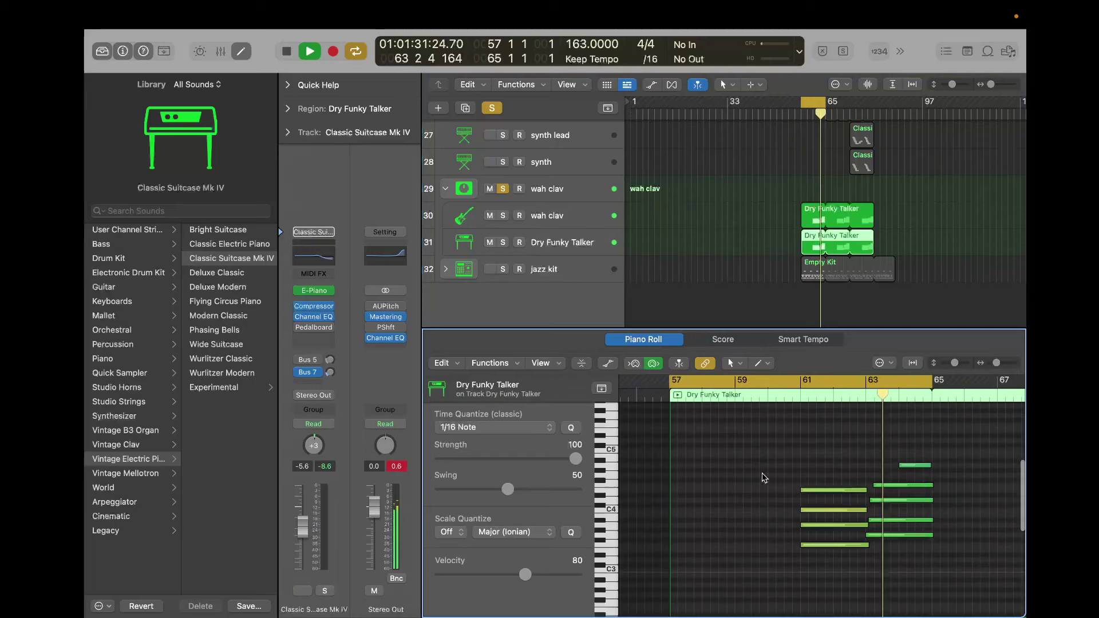
End the wah clav solo and play the jazz kit stack soloed with its Empty Kit region in the Piano Roll.
{"action": "left_click", "coordinate": [823, 269]}
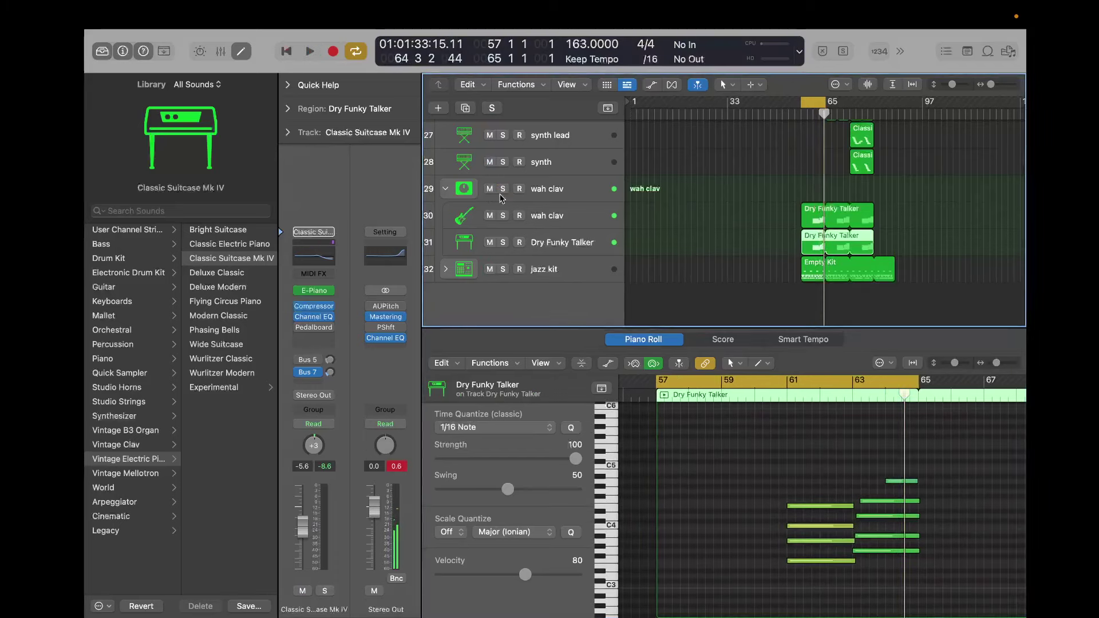
{"action": "left_click", "coordinate": [812, 269]}
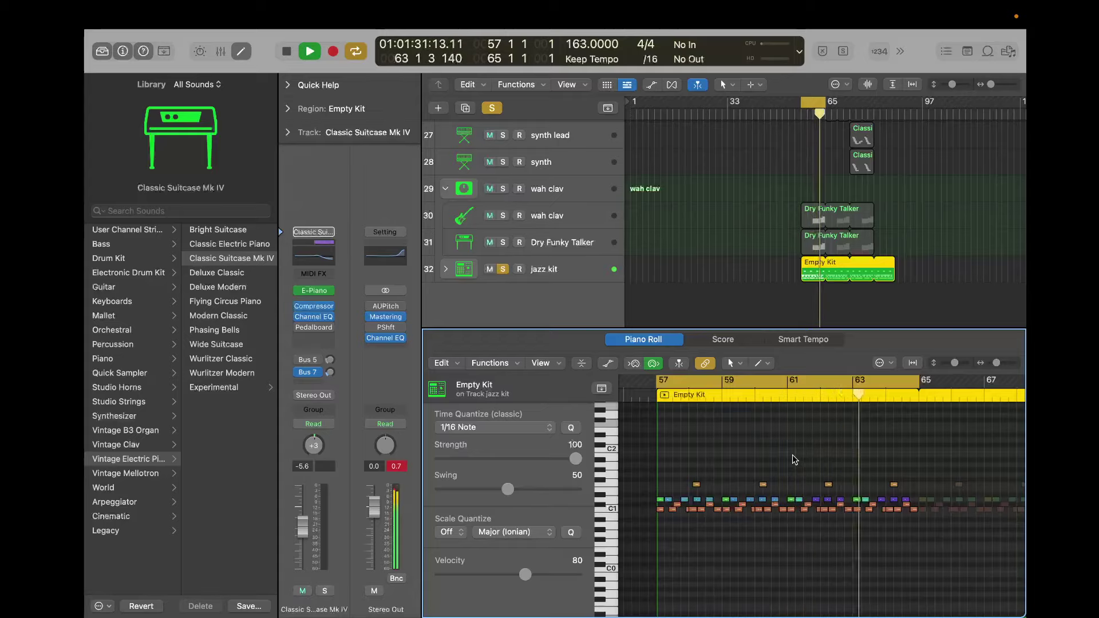
Stop playback and audition the jazz kit's drum sounds from C1 upward on the Piano Roll keyboard.
{"action": "key", "text": "space"}
{"action": "left_click", "coordinate": [614, 510]}
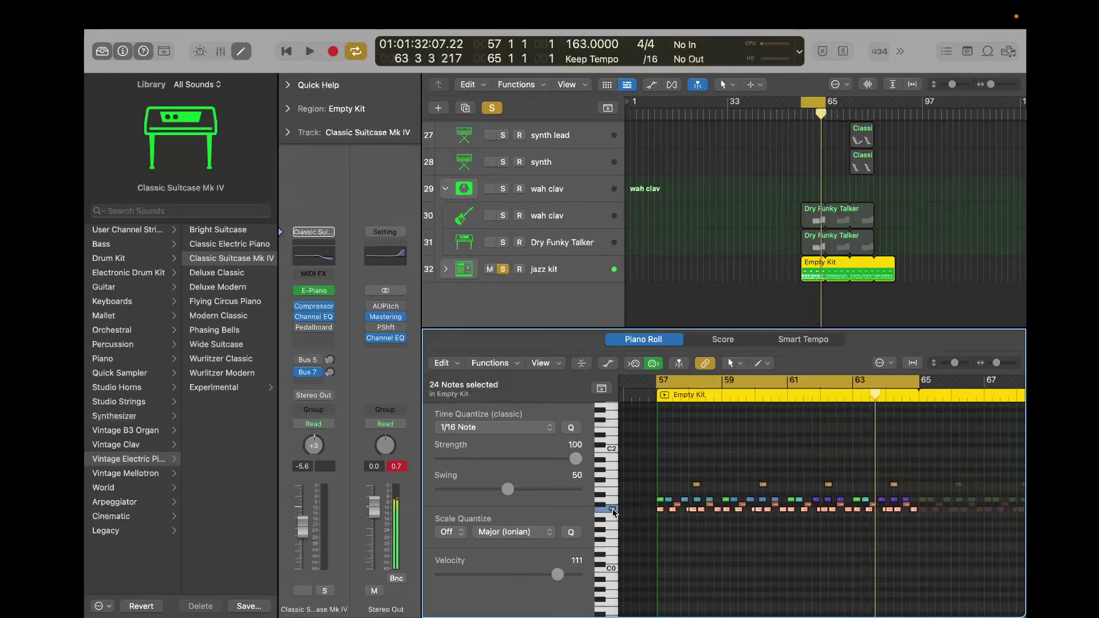
{"action": "left_click", "coordinate": [603, 505]}
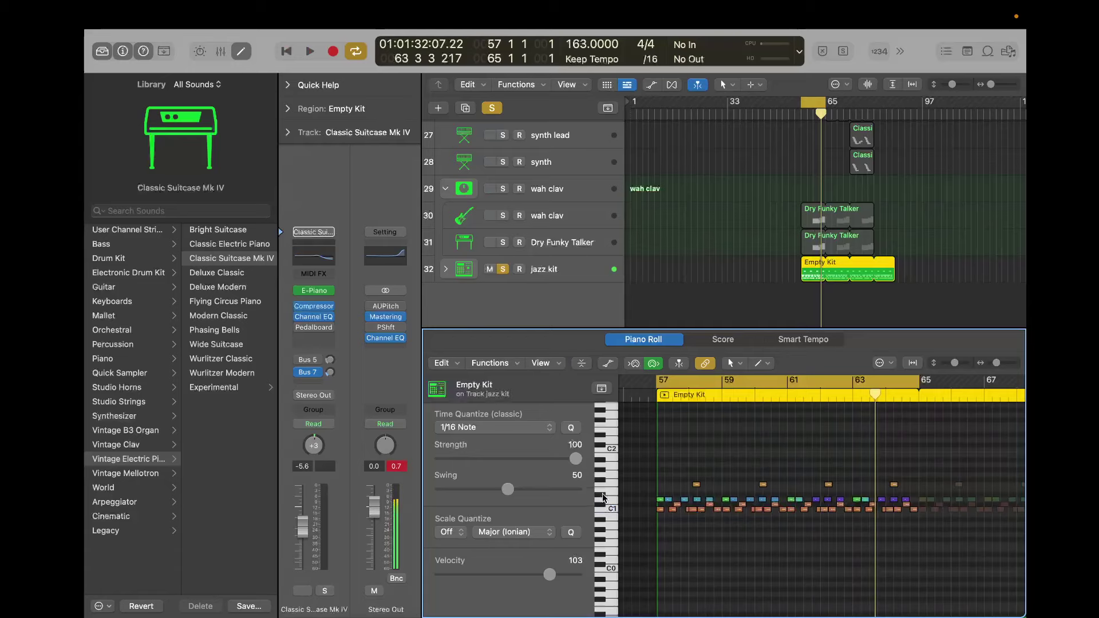
Select all notes of one drum sound just above C1 in the jazz kit region, replay it, and close the Piano Roll.
{"action": "left_click", "coordinate": [606, 496]}
{"action": "key", "text": "space"}
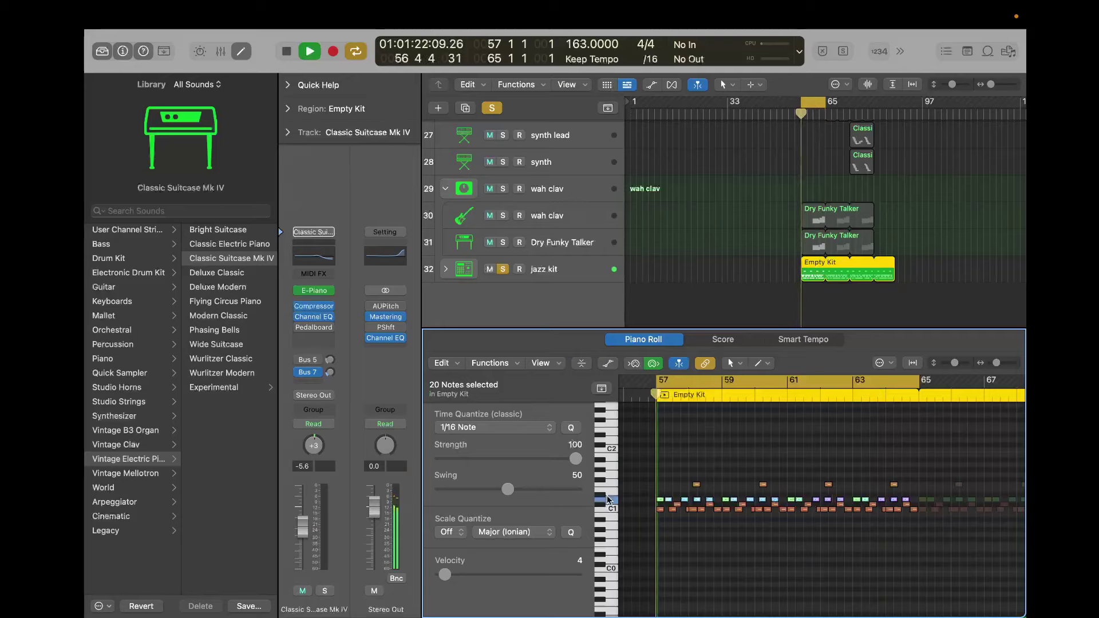
{"action": "left_click_drag", "start_coordinate": [849, 330], "coordinate": [849, 606]}
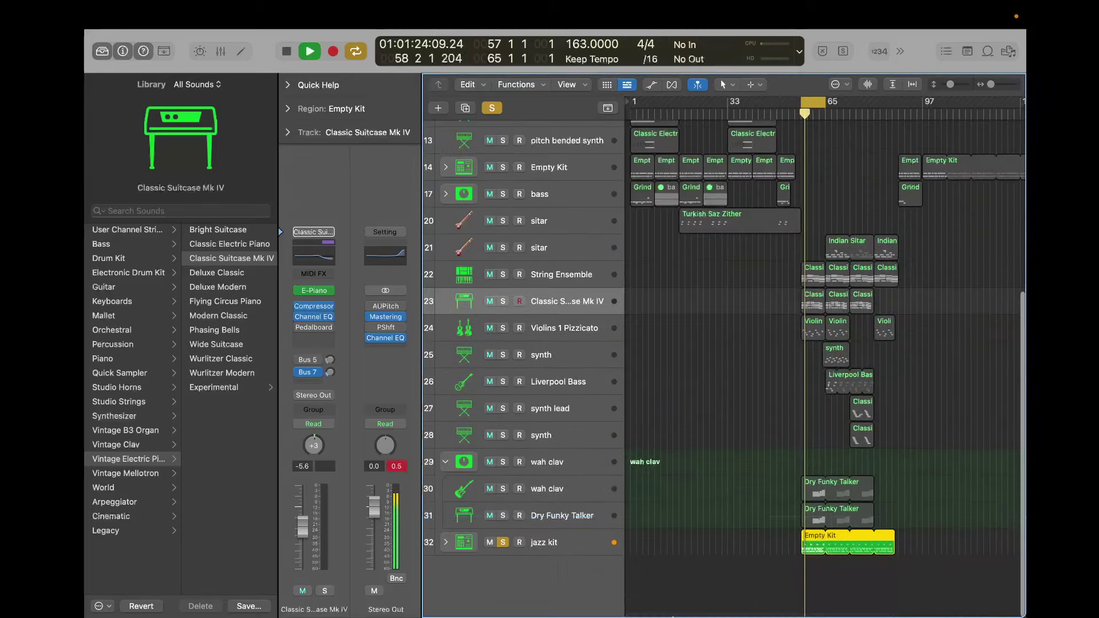
{"action": "key", "text": "space"}
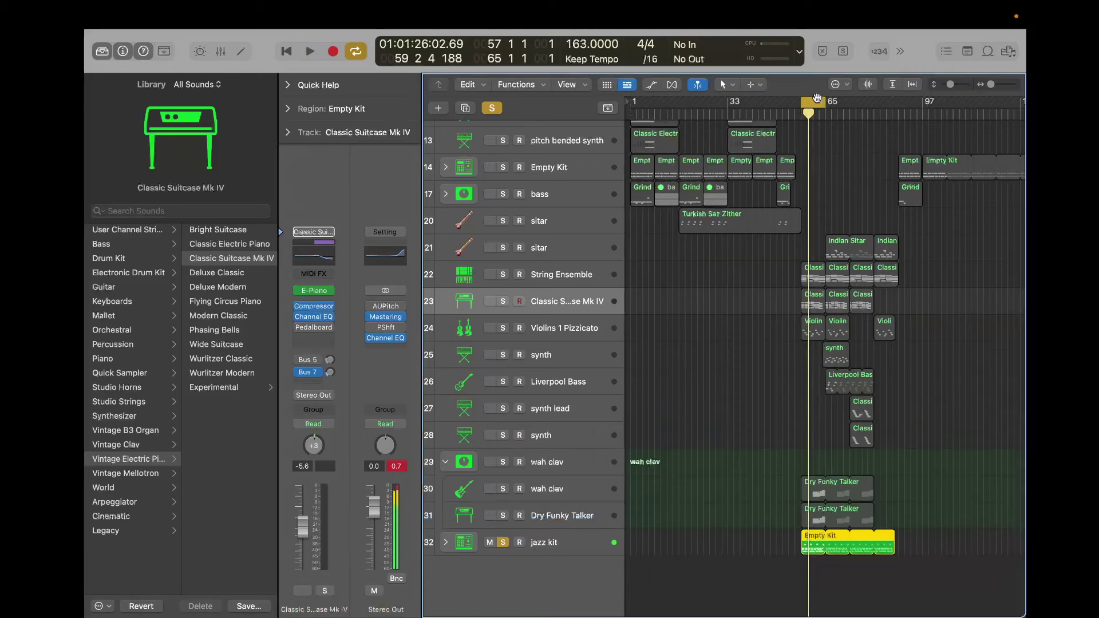
Move the cycle range to bars 65–73 and play the sitar track soloed with its Indian Sitar region in the Piano Roll.
{"action": "left_click_drag", "start_coordinate": [817, 102], "coordinate": [842, 98]}
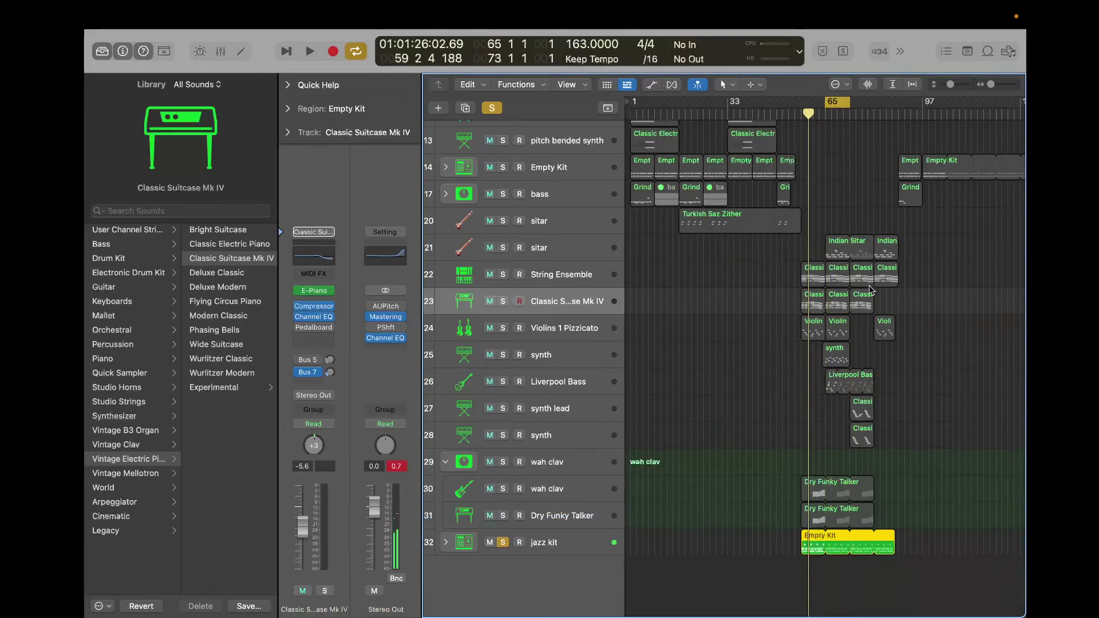
{"action": "left_click", "coordinate": [520, 235]}
{"action": "key", "text": "space"}
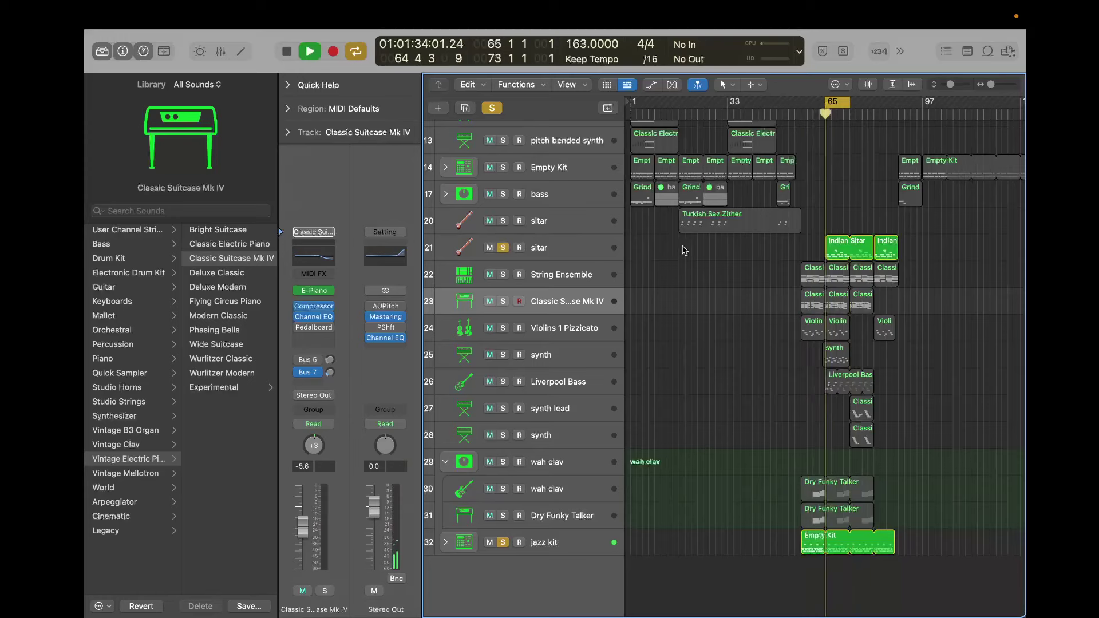
{"action": "double_click", "coordinate": [833, 250]}
{"action": "scroll", "coordinate": [602, 260], "scroll_direction": "down", "scroll_amount": 5}
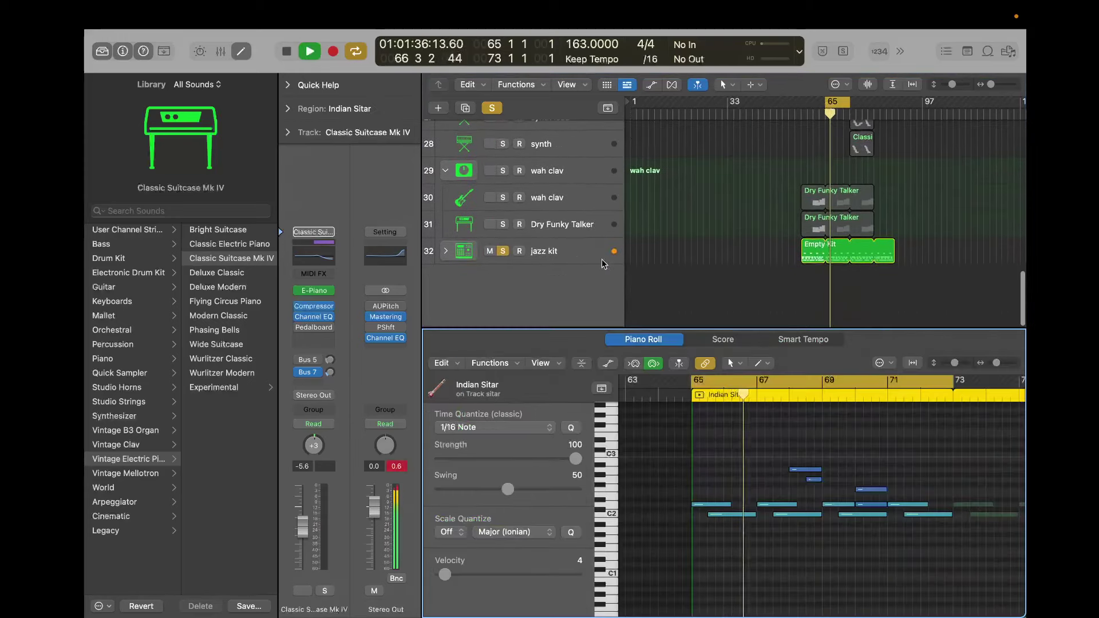
{"action": "scroll", "coordinate": [769, 248], "scroll_direction": "up", "scroll_amount": 6}
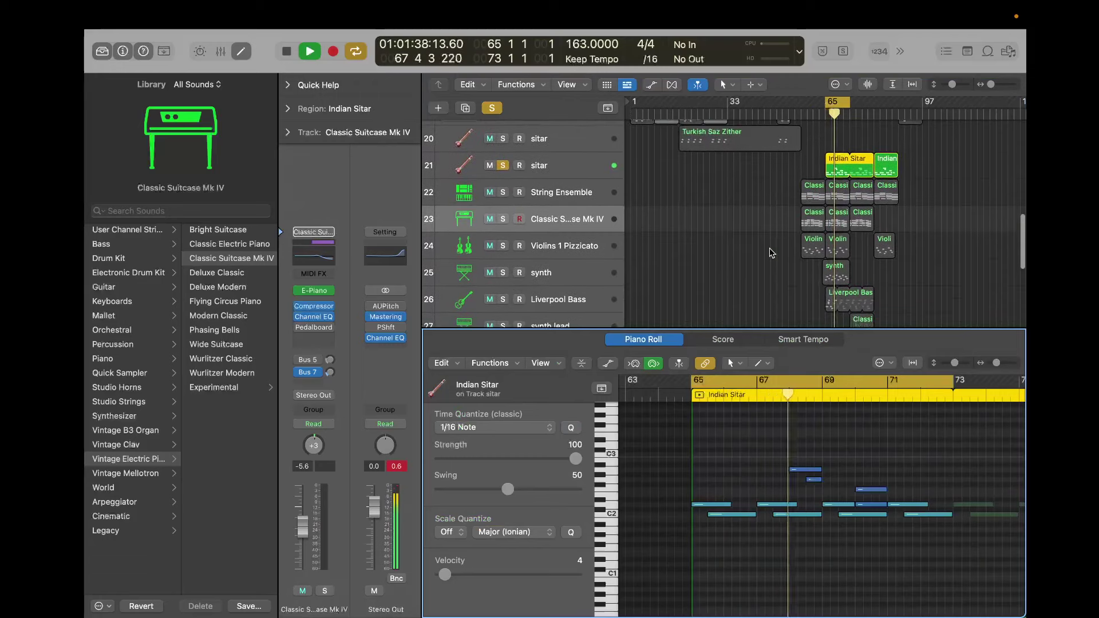
Switch the solo from the sitar to synth track 25 and show its synth region in the Piano Roll.
{"action": "left_click", "coordinate": [503, 193]}
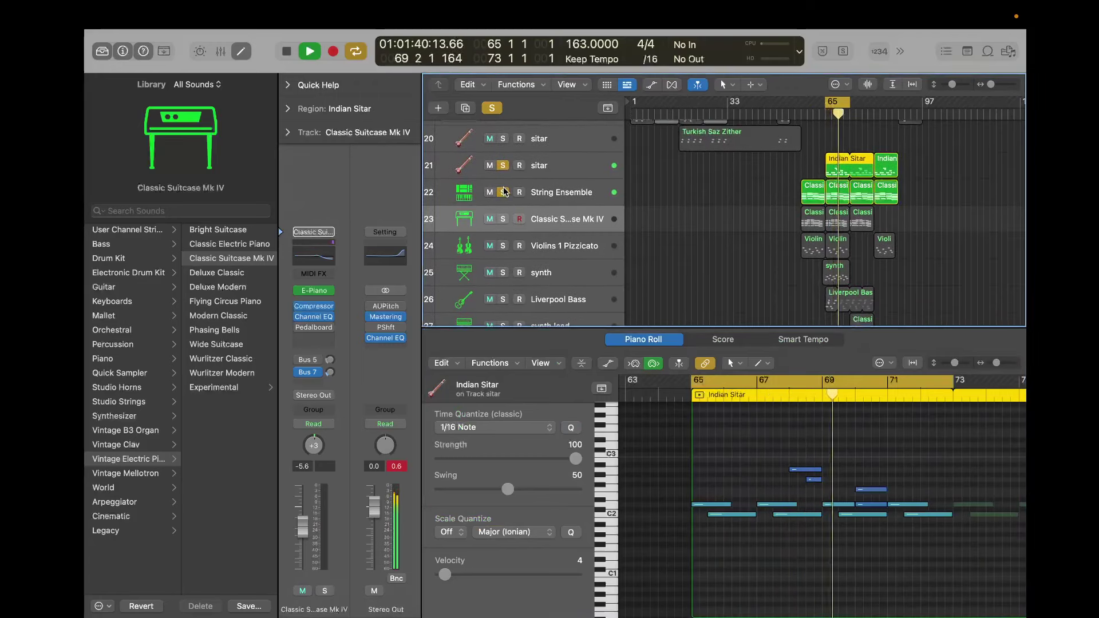
{"action": "left_click", "coordinate": [503, 192]}
{"action": "left_click", "coordinate": [502, 272]}
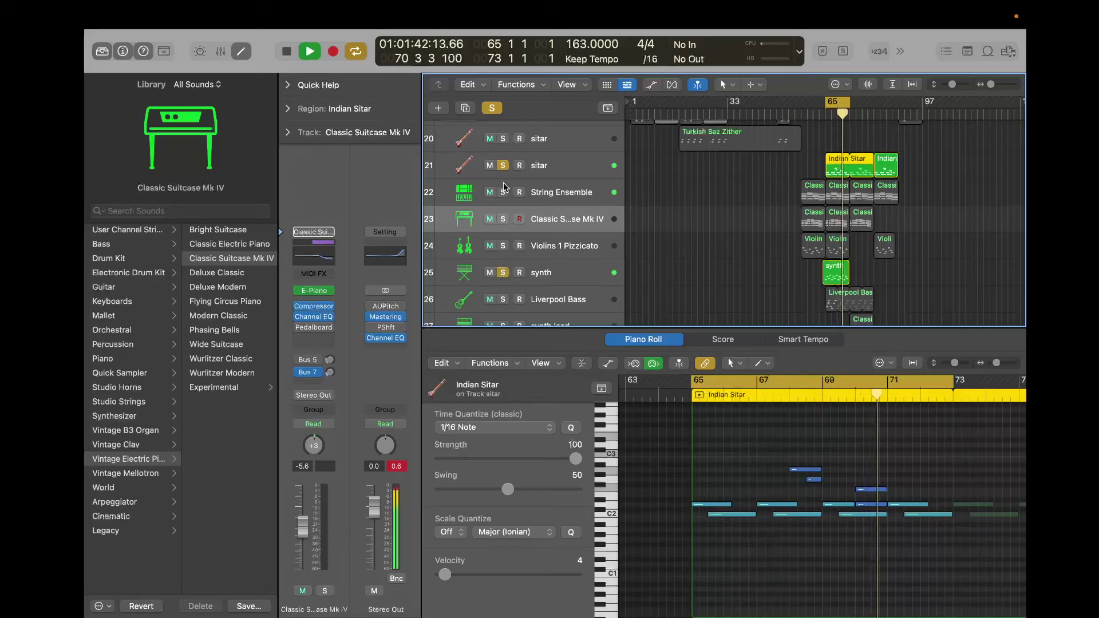
{"action": "left_click", "coordinate": [503, 166]}
{"action": "left_click", "coordinate": [835, 273]}
{"action": "left_click", "coordinate": [815, 411]}
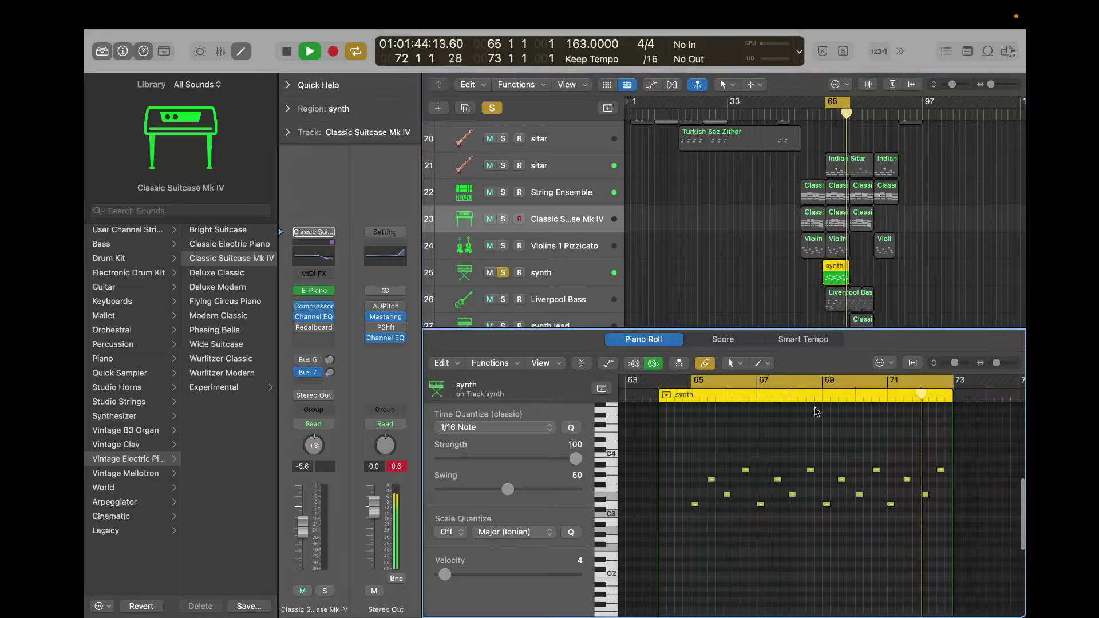
End the jazz kit solo and select synth track 25 so that it plays alone.
{"action": "scroll", "coordinate": [594, 248], "scroll_direction": "down", "scroll_amount": 8}
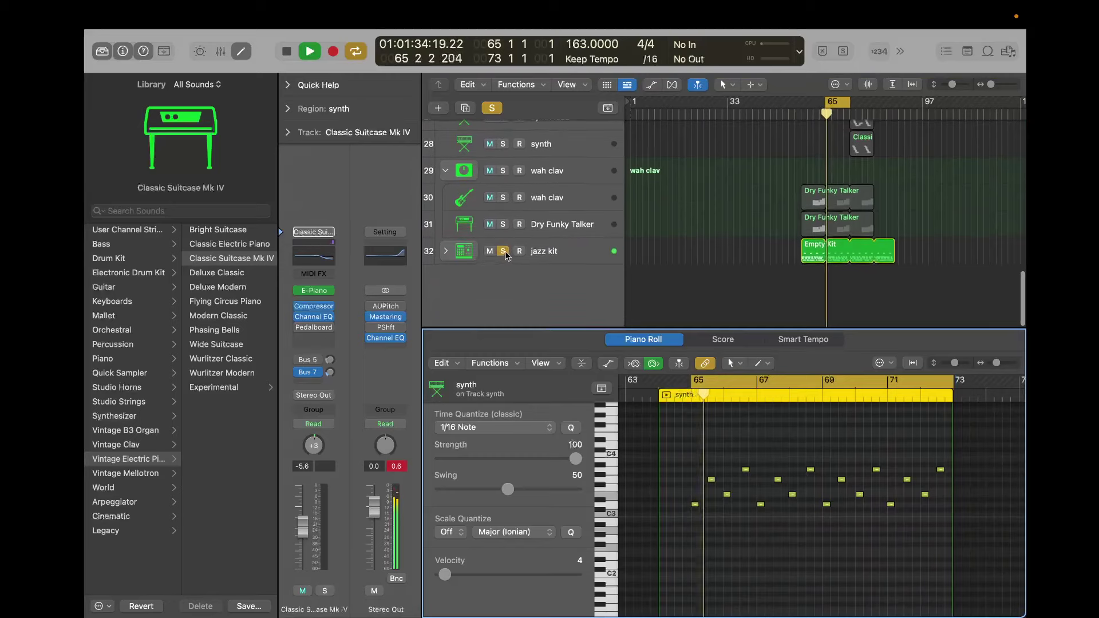
{"action": "scroll", "coordinate": [747, 238], "scroll_direction": "up", "scroll_amount": 5}
{"action": "scroll", "coordinate": [744, 238], "scroll_direction": "up", "scroll_amount": 2}
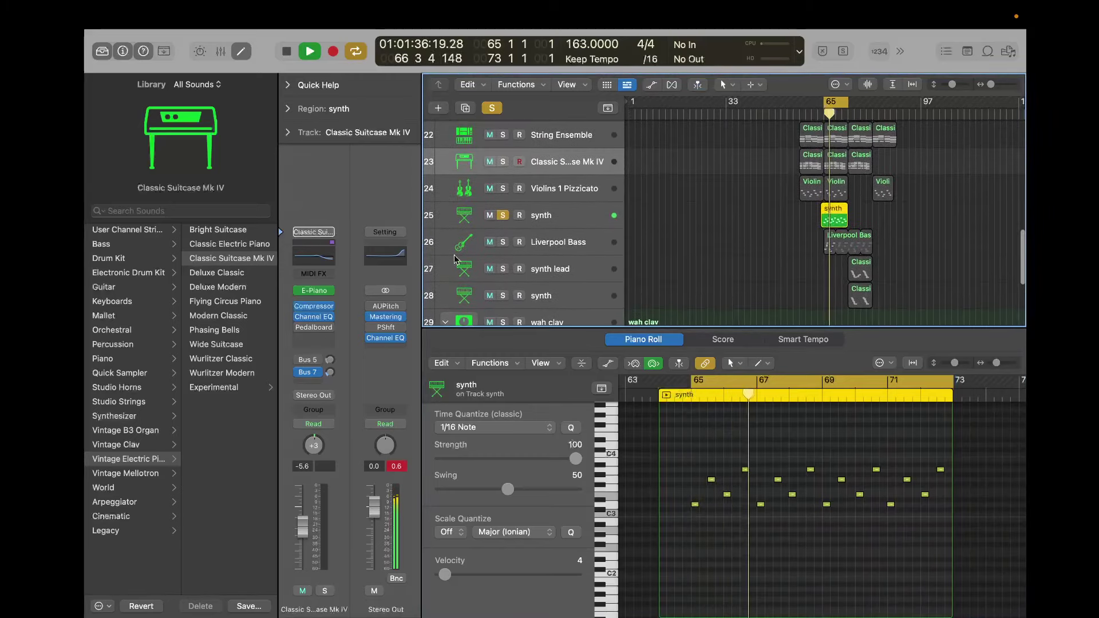
{"action": "left_click", "coordinate": [539, 214]}
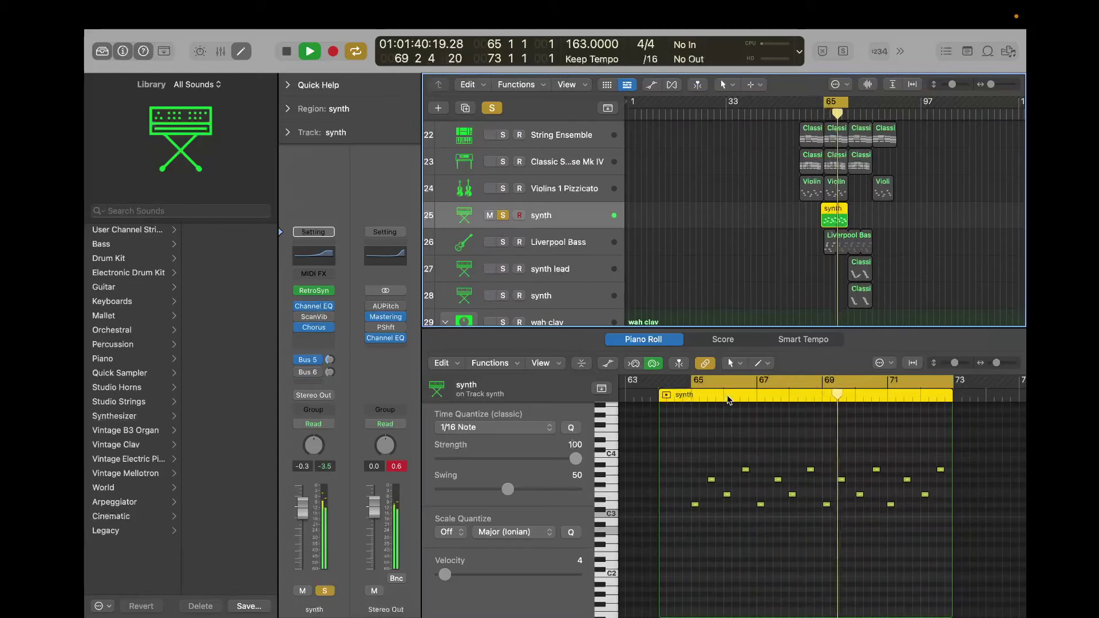
Examine the synth region's note pattern in the Piano Roll, picking out the first high note.
{"action": "left_click_drag", "start_coordinate": [687, 436], "coordinate": [744, 462]}
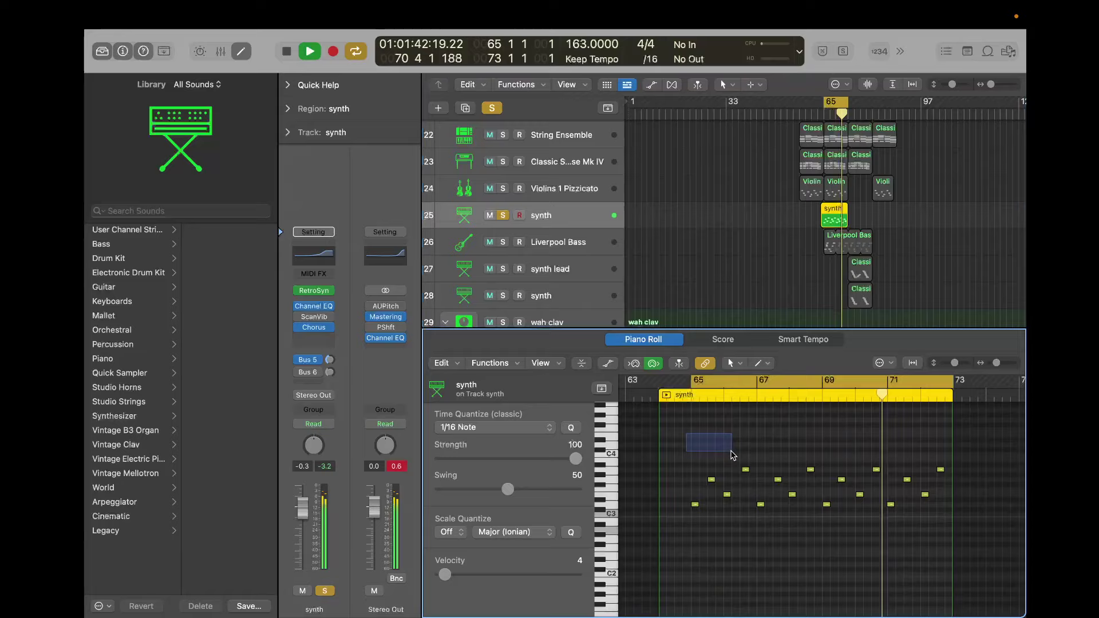
{"action": "left_click_drag", "start_coordinate": [695, 431], "coordinate": [981, 581]}
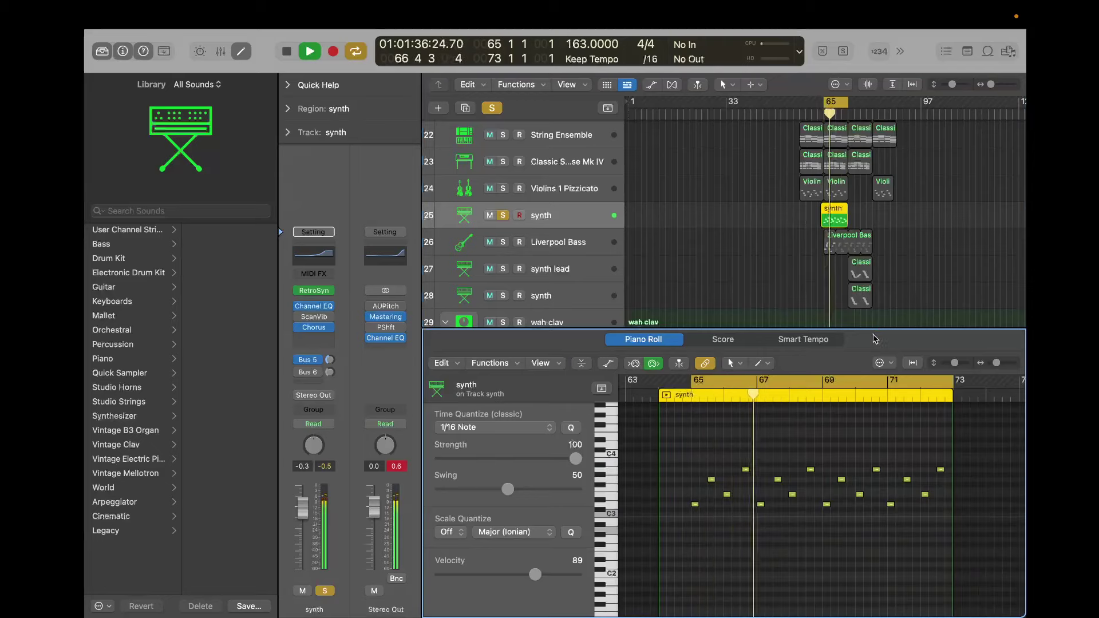
{"action": "left_click", "coordinate": [746, 469]}
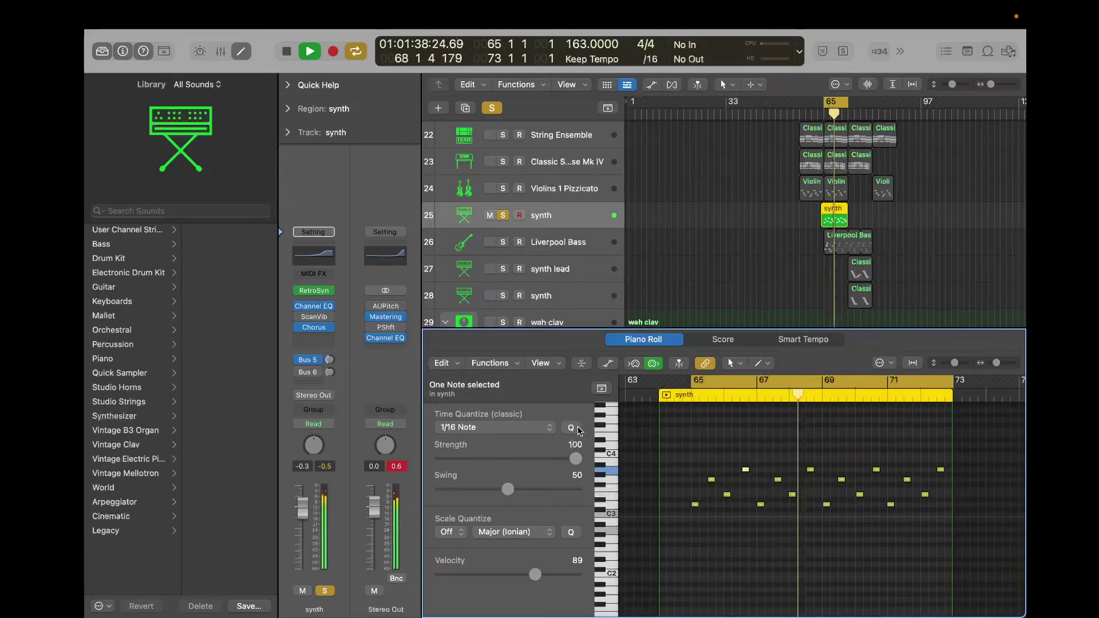
{"action": "left_click", "coordinate": [750, 498]}
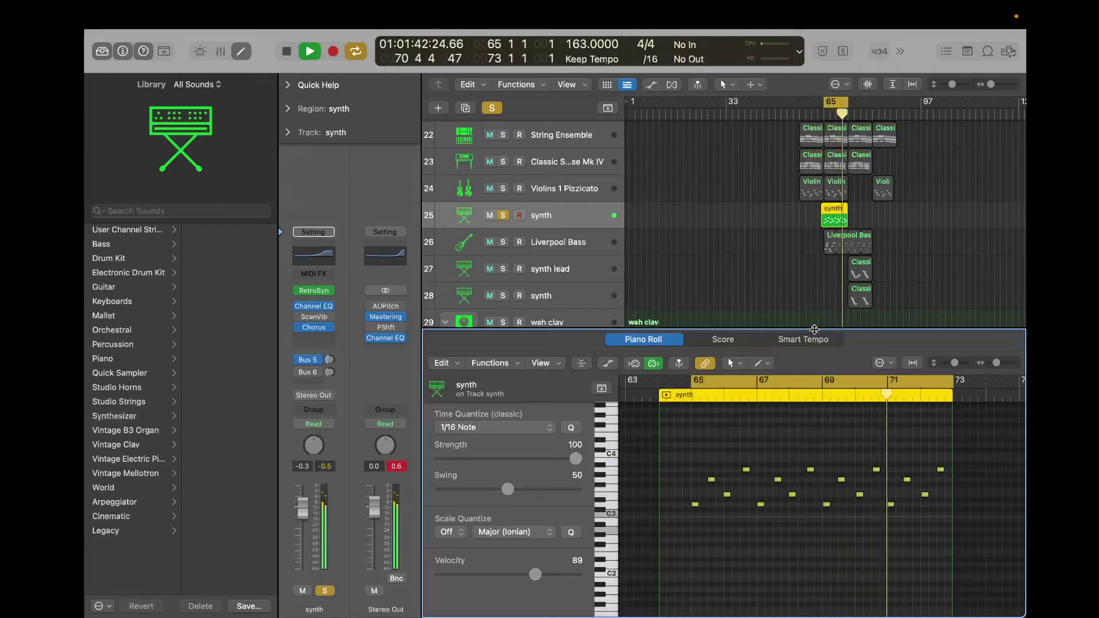
Solo the Liverpool Bass instead of the synth, examine its first region in the Piano Roll during playback, and close the editor.
{"action": "key", "text": "e"}
{"action": "key", "text": "space"}
{"action": "left_click", "coordinate": [503, 382]}
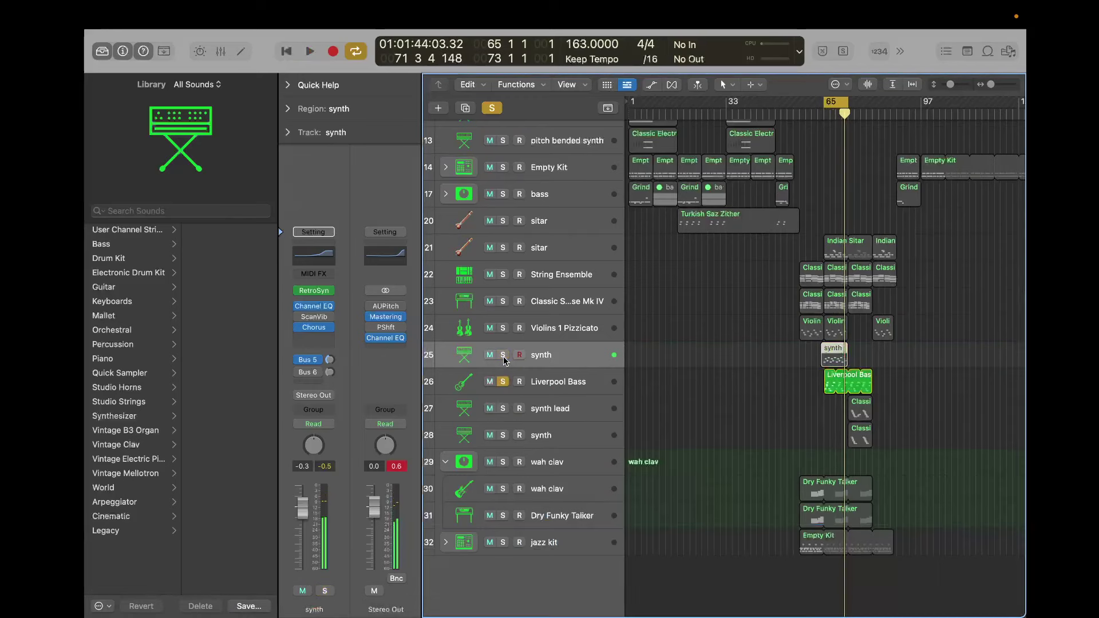
{"action": "key", "text": "space"}
{"action": "double_click", "coordinate": [828, 387]}
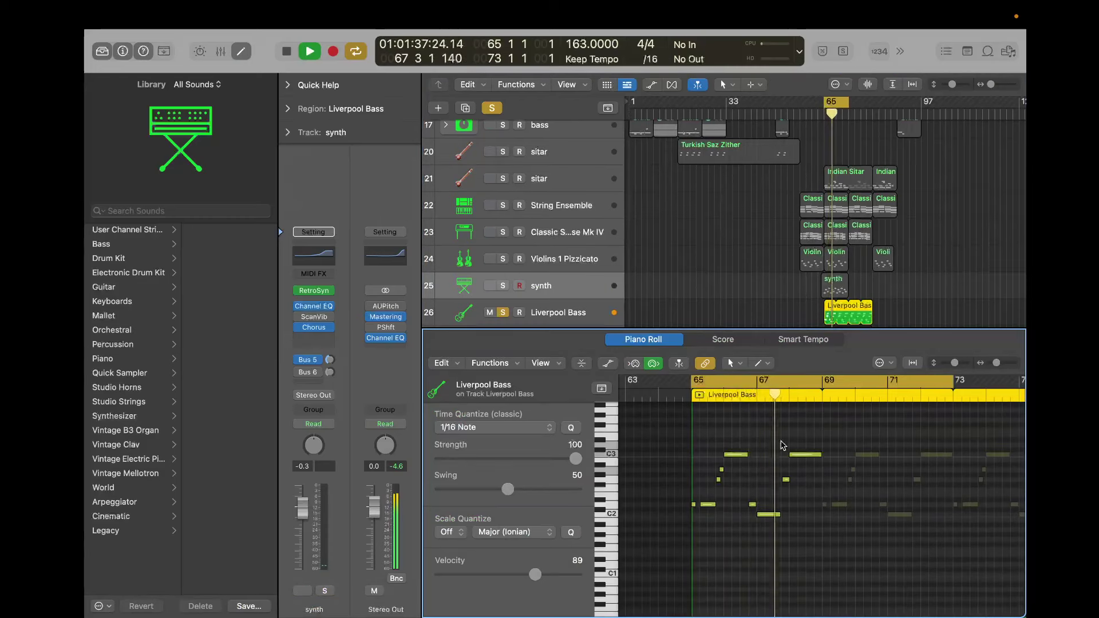
{"action": "left_click_drag", "start_coordinate": [876, 338], "coordinate": [821, 616]}
{"action": "left_click", "coordinate": [818, 437]}
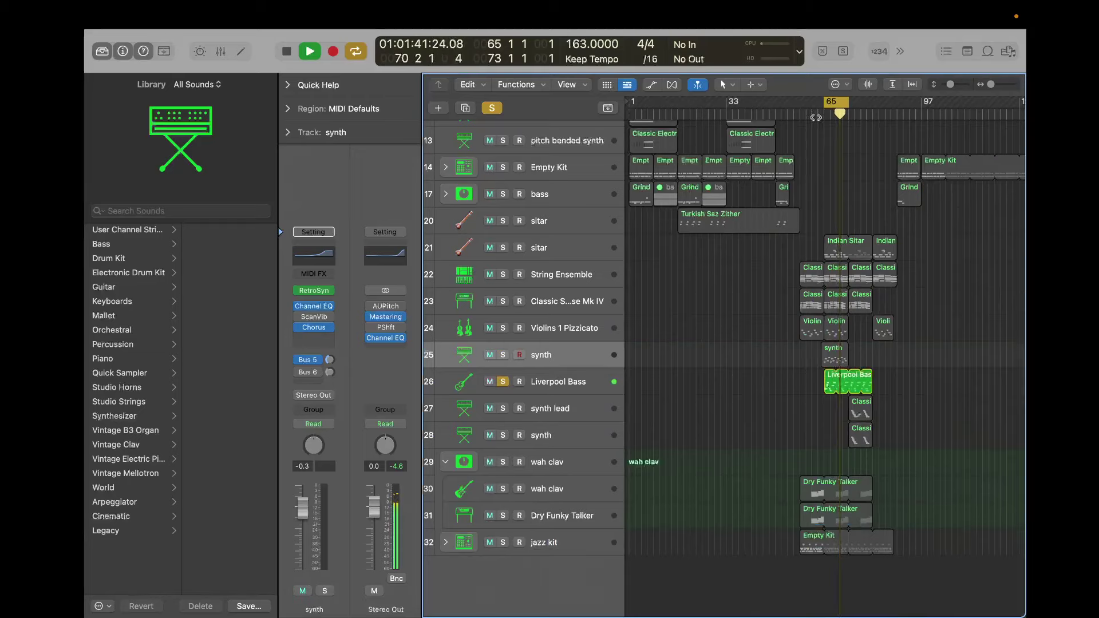
Move the cycle range to bars 73–81 and play synth lead and synth track 28 soloed, showing the lead's region in the Piano Roll.
{"action": "key", "text": "space"}
{"action": "left_click_drag", "start_coordinate": [834, 102], "coordinate": [860, 102]}
{"action": "left_click", "coordinate": [499, 376]}
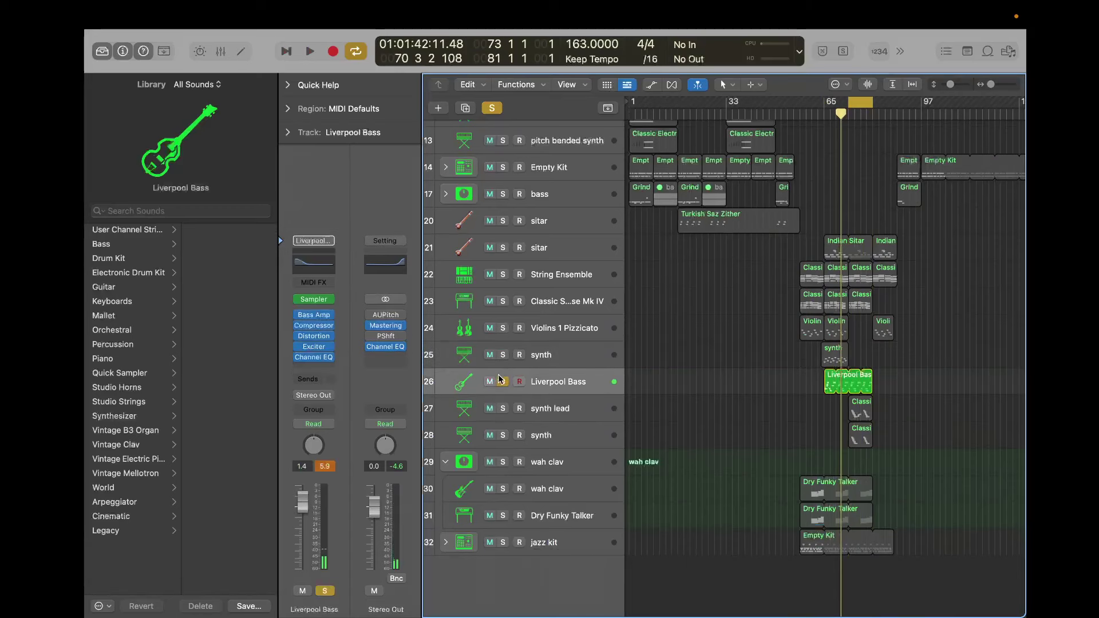
{"action": "left_click", "coordinate": [502, 408]}
{"action": "left_click", "coordinate": [502, 435]}
{"action": "key", "text": "space"}
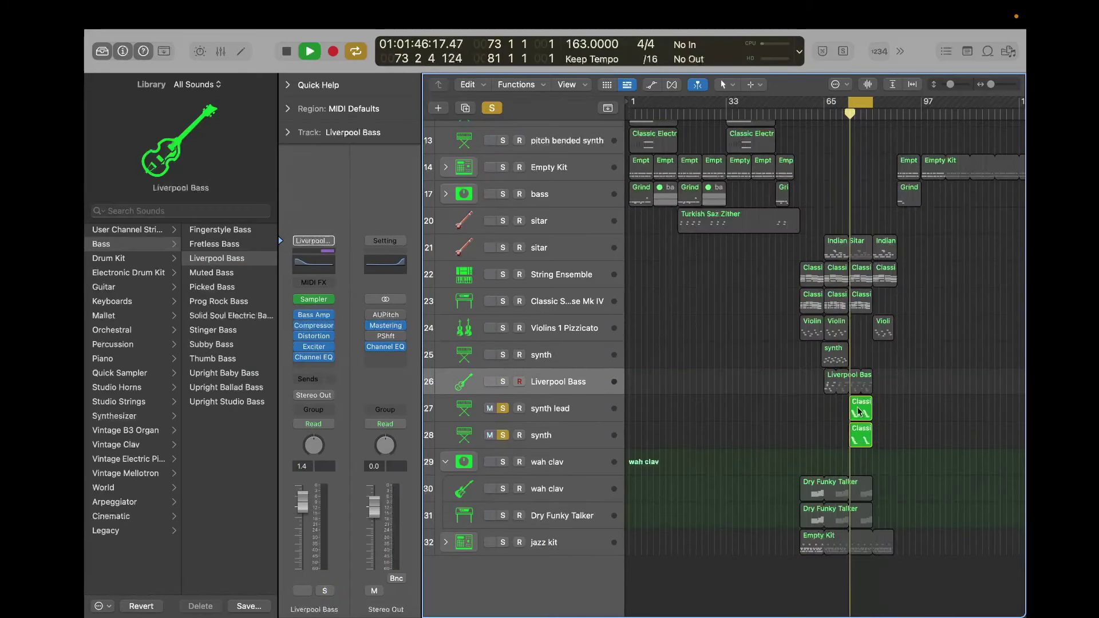
{"action": "double_click", "coordinate": [857, 409]}
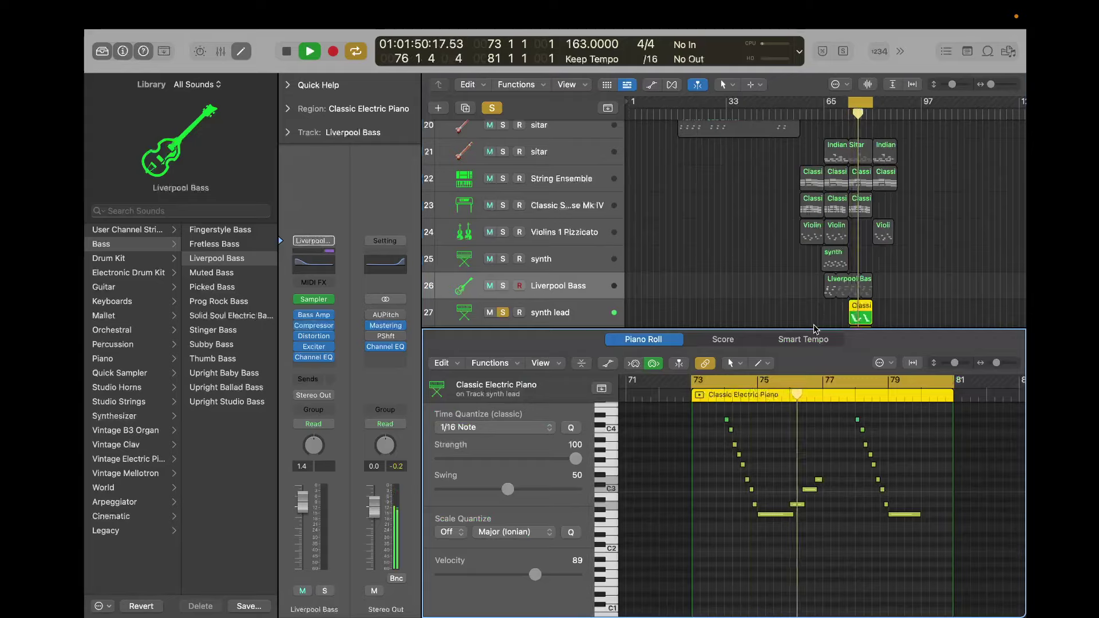
Select the synth lead track and examine its Retro Synth settings.
{"action": "left_click", "coordinate": [572, 304]}
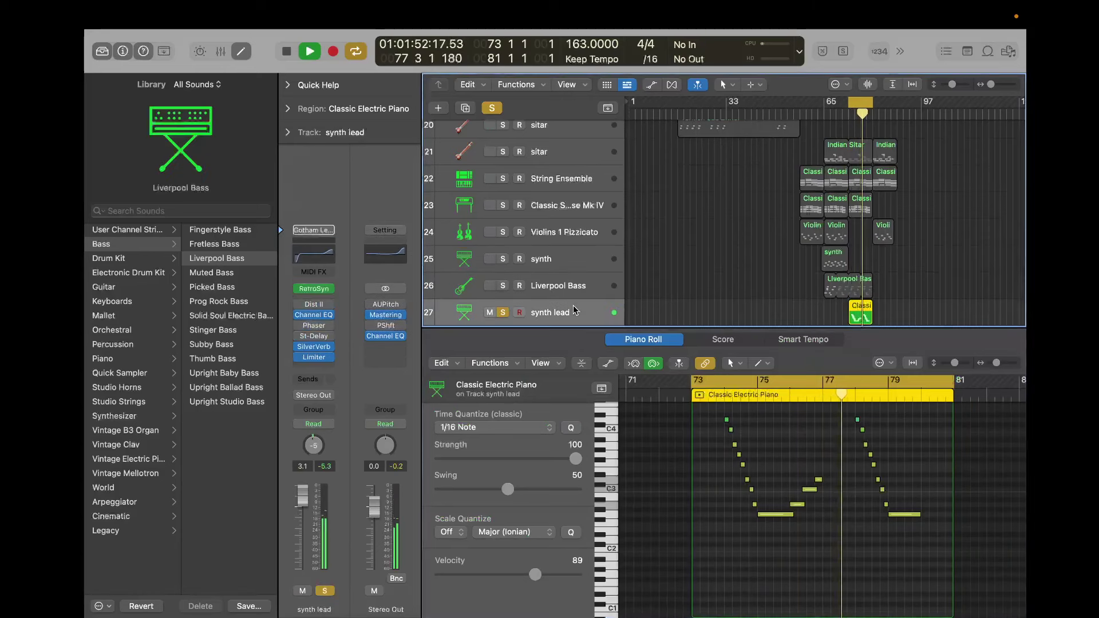
{"action": "scroll", "coordinate": [603, 304], "scroll_direction": "down", "scroll_amount": 1}
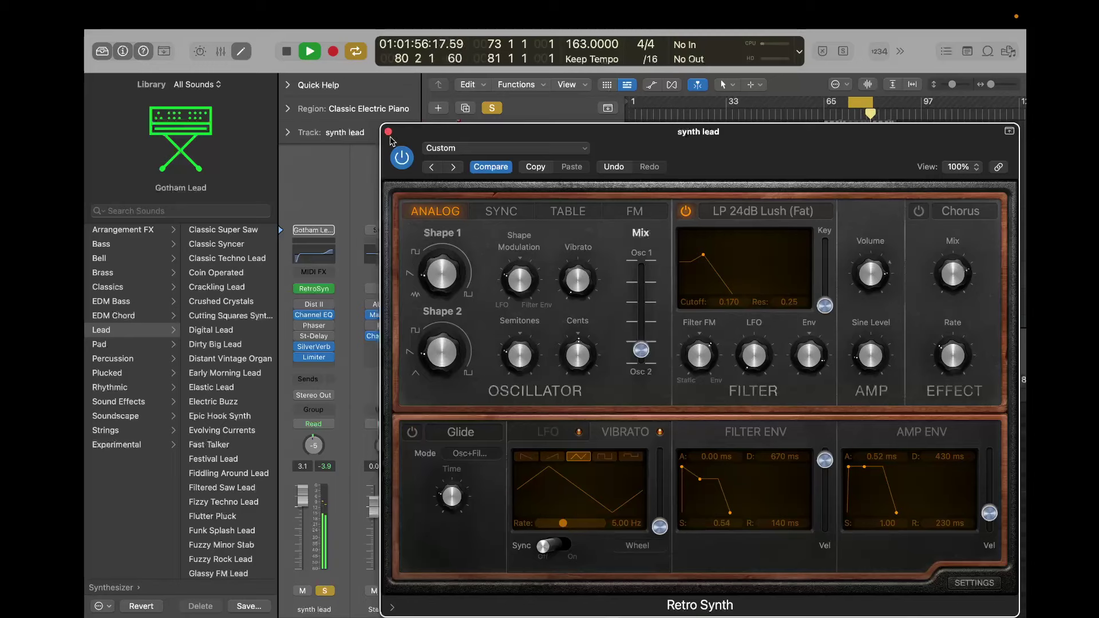
{"action": "left_click", "coordinate": [389, 133]}
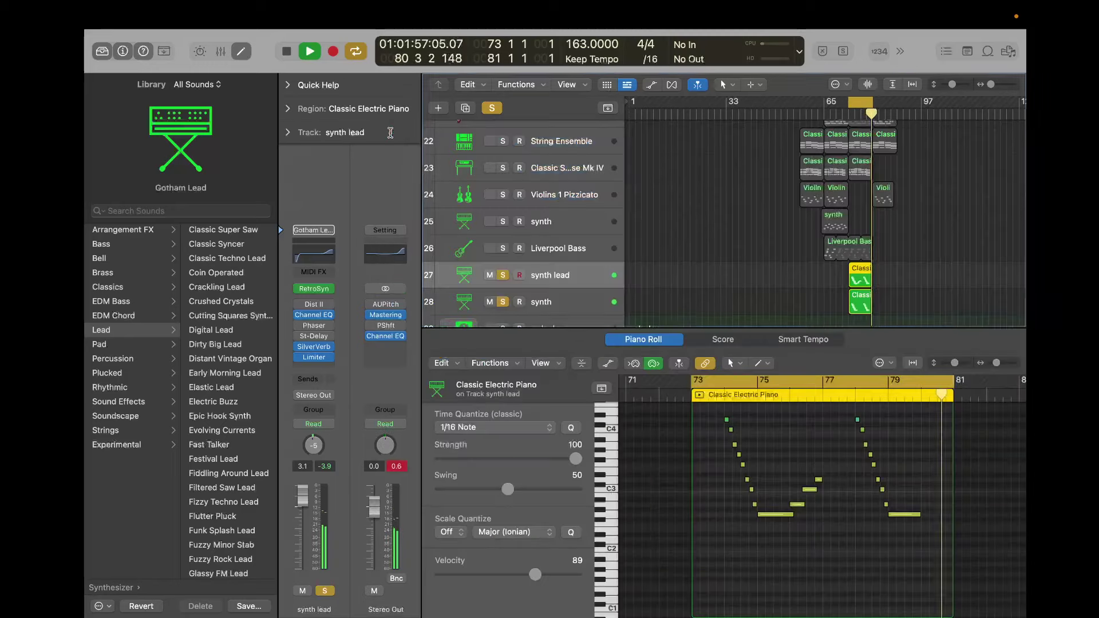
Turn on Glide with a time of 52 ms in the synth lead's Retro Synth and close the plug-in window.
{"action": "left_click", "coordinate": [767, 444]}
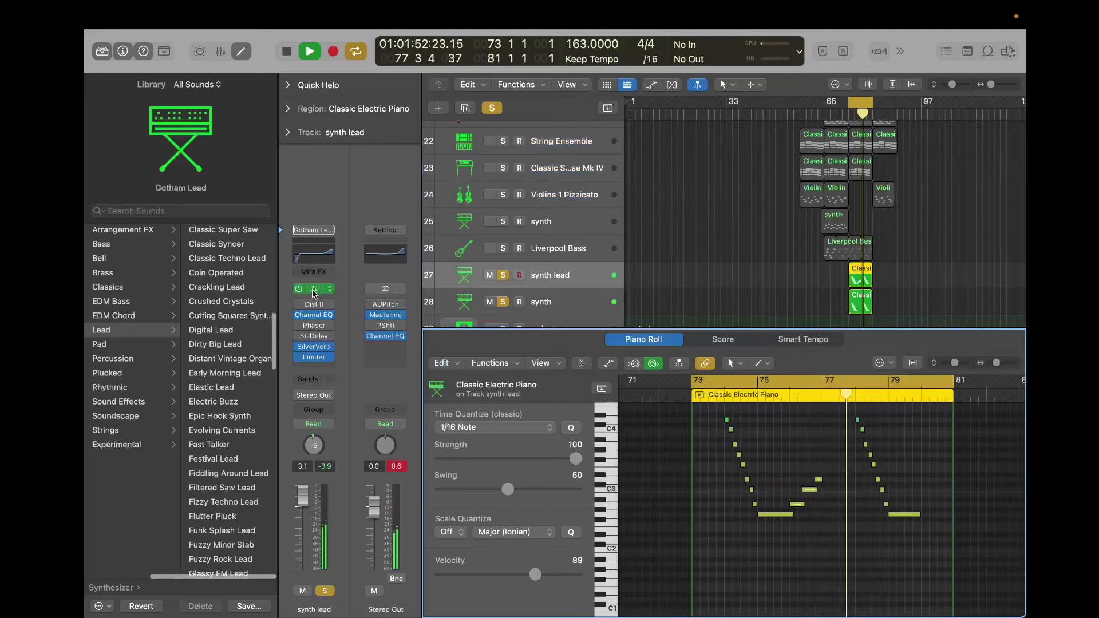
{"action": "key", "text": "v"}
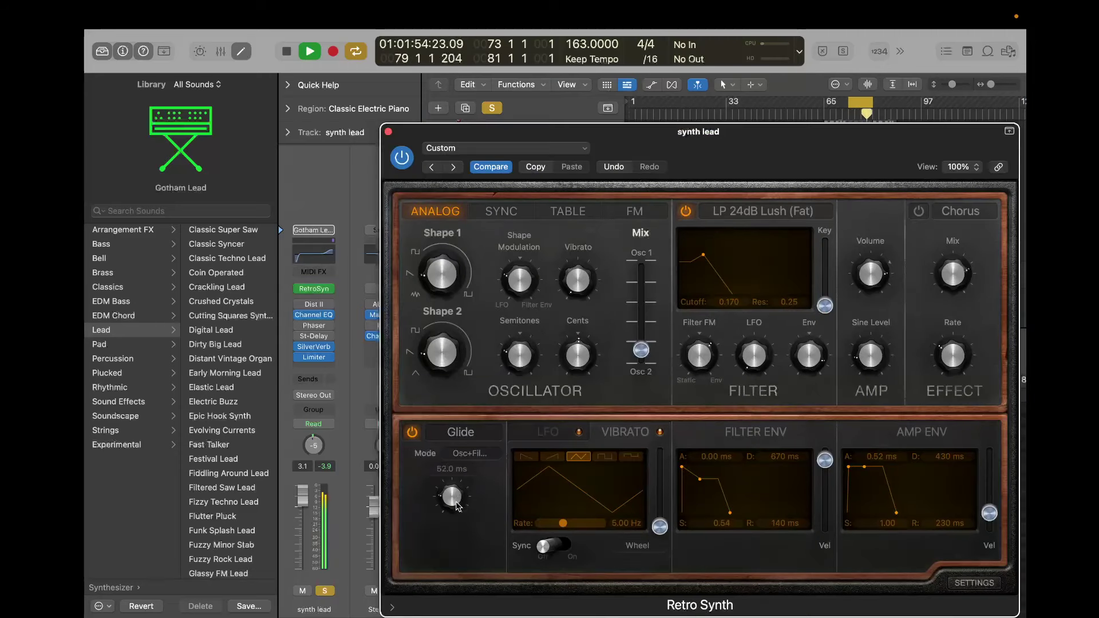
{"action": "left_click", "coordinate": [388, 133]}
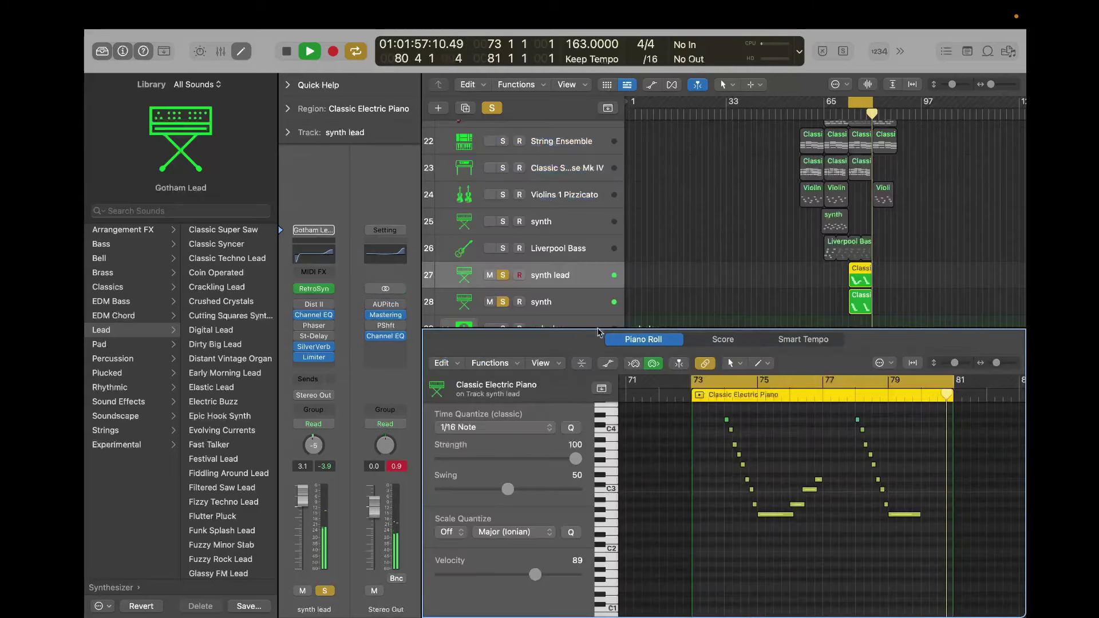
End the solos on synth lead and synth track 28 and close the Piano Roll.
{"action": "left_click", "coordinate": [503, 275]}
{"action": "left_click", "coordinate": [503, 302]}
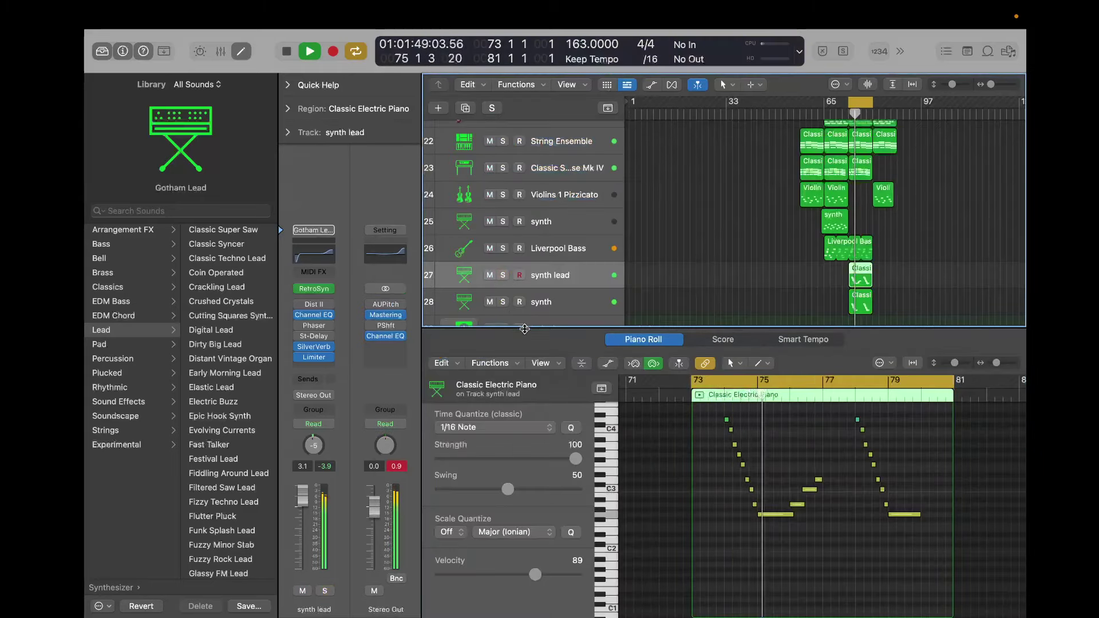
{"action": "left_click_drag", "start_coordinate": [524, 329], "coordinate": [572, 612]}
{"action": "scroll", "coordinate": [736, 473], "scroll_direction": "up", "scroll_amount": 3}
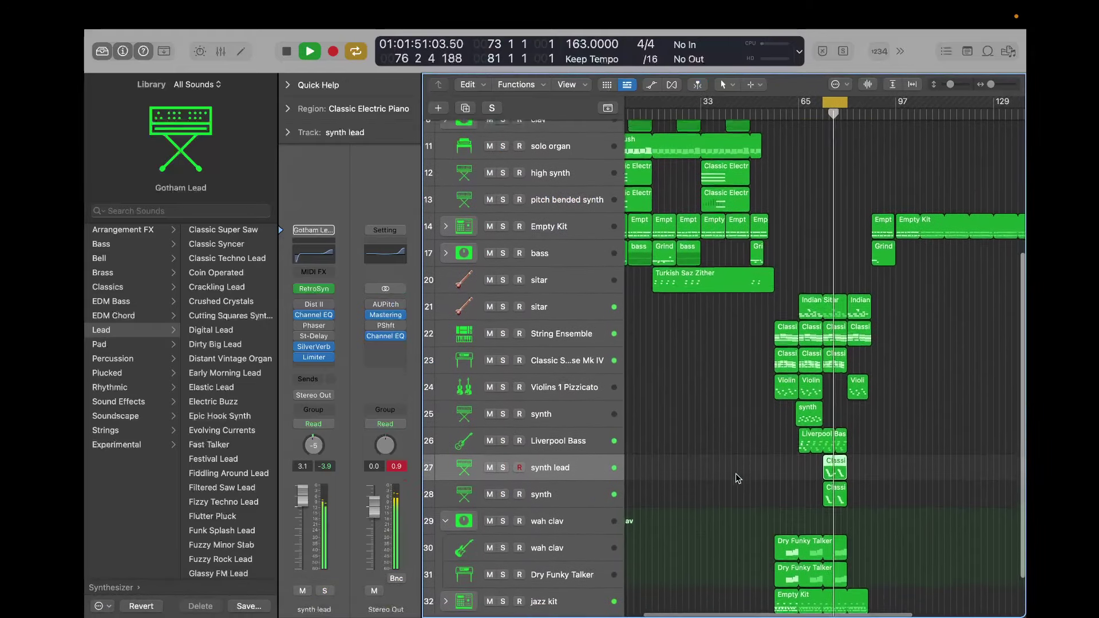
Move the cycle range to bars 81–89 and listen to the full mix of that section.
{"action": "scroll", "coordinate": [737, 478], "scroll_direction": "up", "scroll_amount": 1}
{"action": "left_click_drag", "start_coordinate": [839, 102], "coordinate": [863, 103]}
{"action": "scroll", "coordinate": [841, 203], "scroll_direction": "down", "scroll_amount": 3}
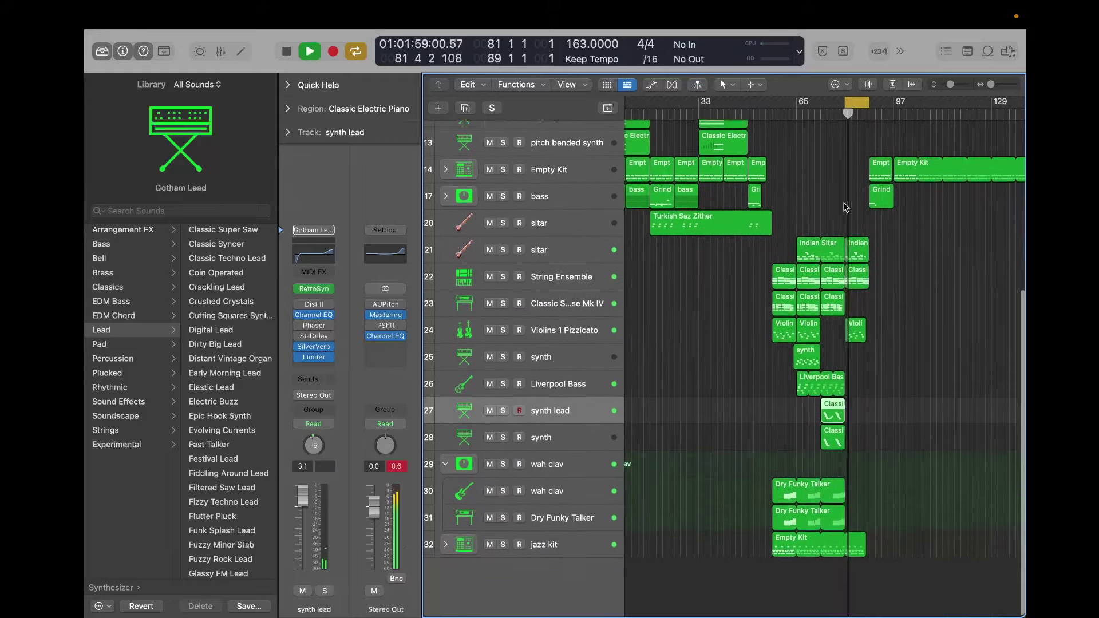
{"action": "scroll", "coordinate": [843, 205], "scroll_direction": "right", "scroll_amount": 5}
{"action": "scroll", "coordinate": [846, 207], "scroll_direction": "up", "scroll_amount": 3}
{"action": "scroll", "coordinate": [845, 207], "scroll_direction": "left", "scroll_amount": 3}
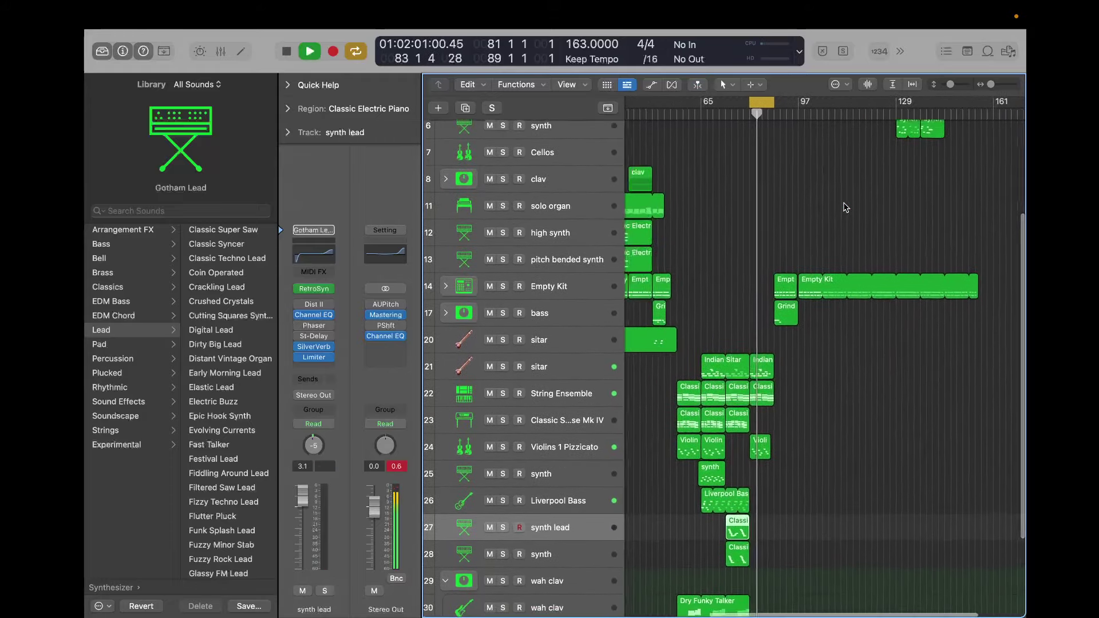
Move the cycle range to bars 89–97 and solo the bass stack.
{"action": "left_click_drag", "start_coordinate": [773, 103], "coordinate": [798, 99]}
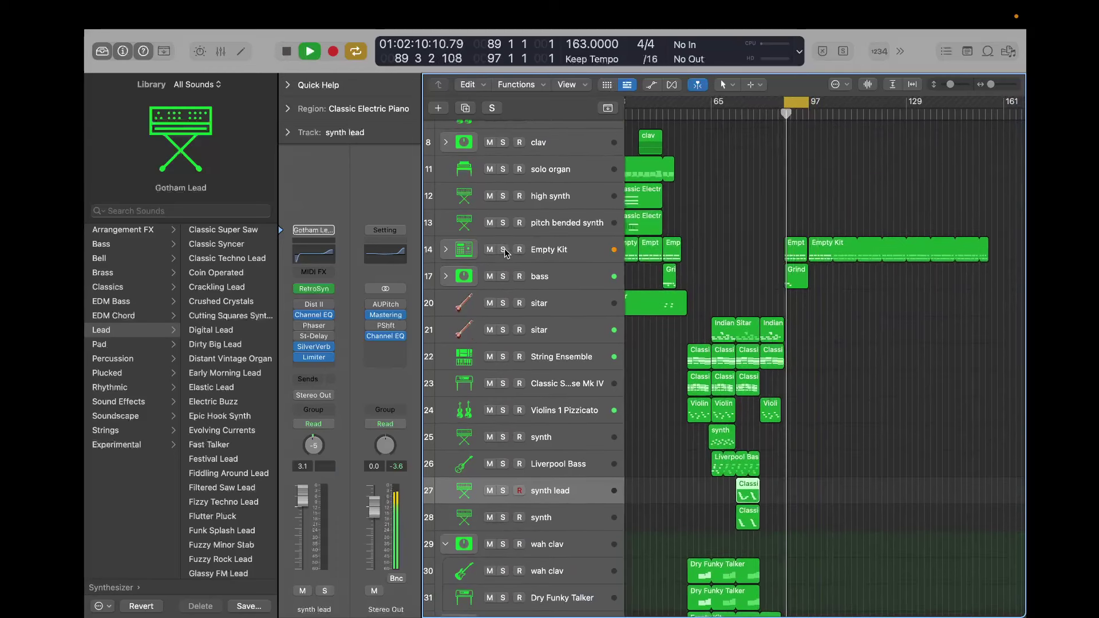
{"action": "left_click", "coordinate": [502, 275]}
{"action": "scroll", "coordinate": [796, 277], "scroll_direction": "up", "scroll_amount": 5}
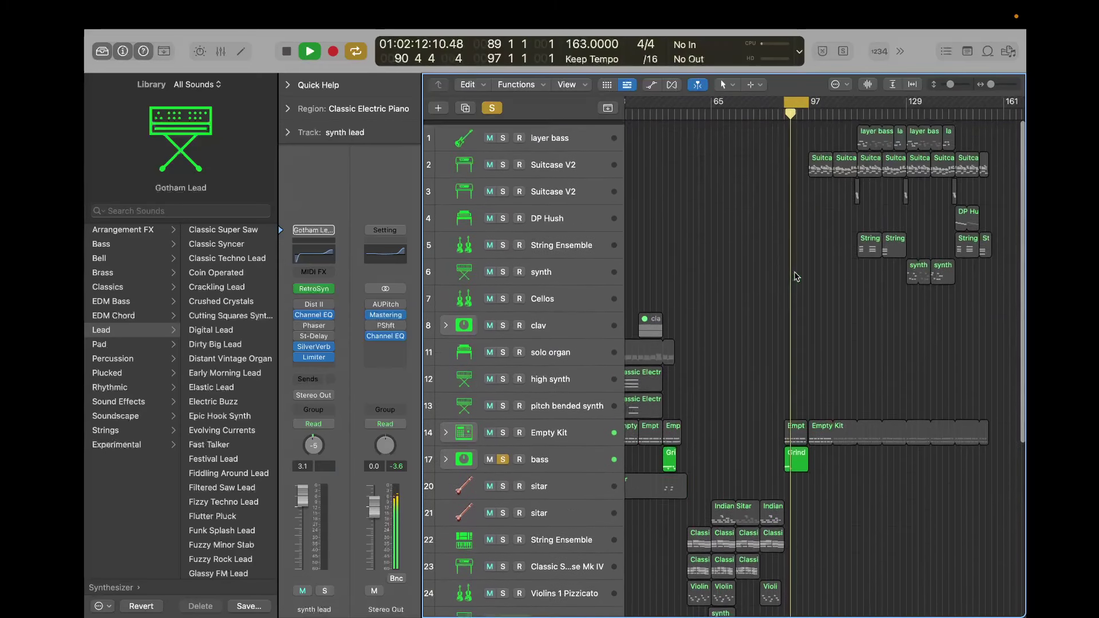
Move the cycle range to bars 97–105, solo Suitcase V2 track 2 instead of the bass and open its first region's notes.
{"action": "key", "text": "s"}
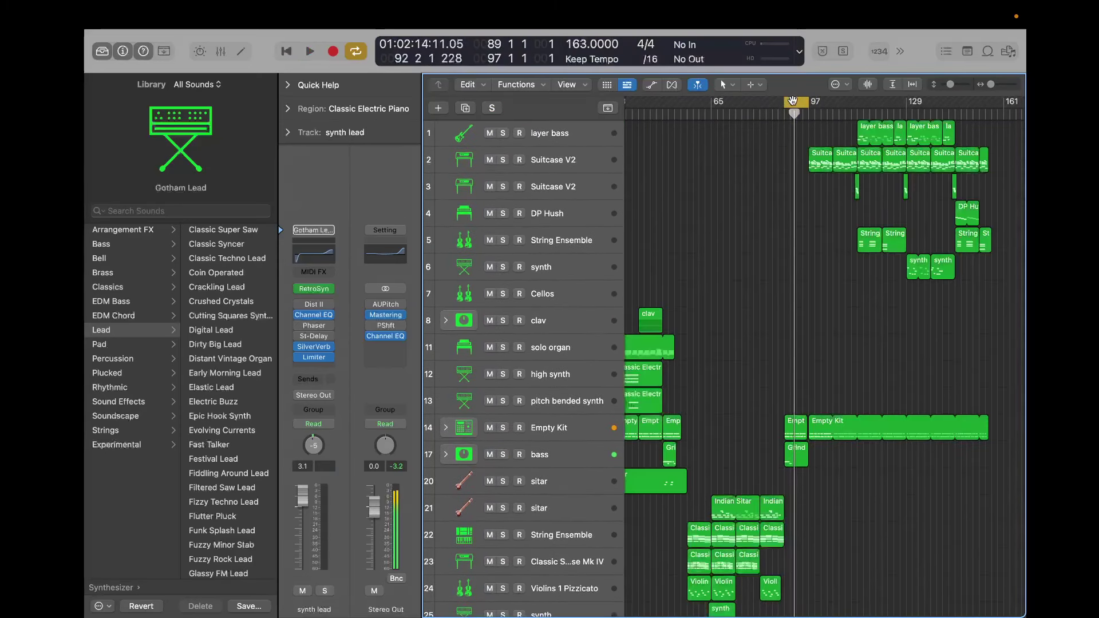
{"action": "left_click_drag", "start_coordinate": [793, 100], "coordinate": [816, 101]}
{"action": "key", "text": "space"}
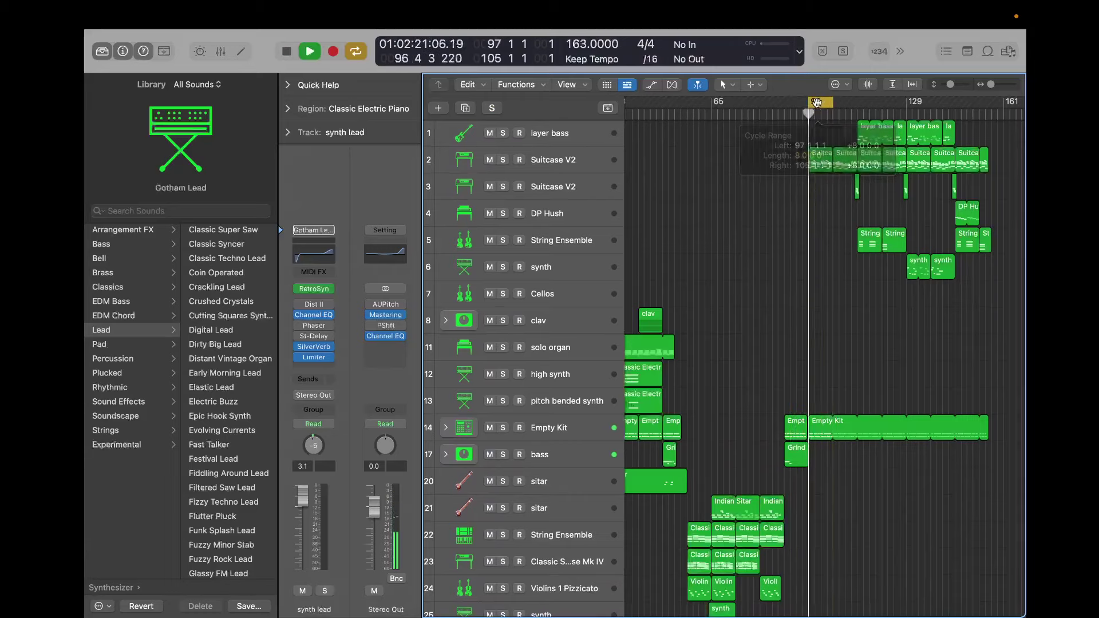
{"action": "left_click", "coordinate": [503, 159]}
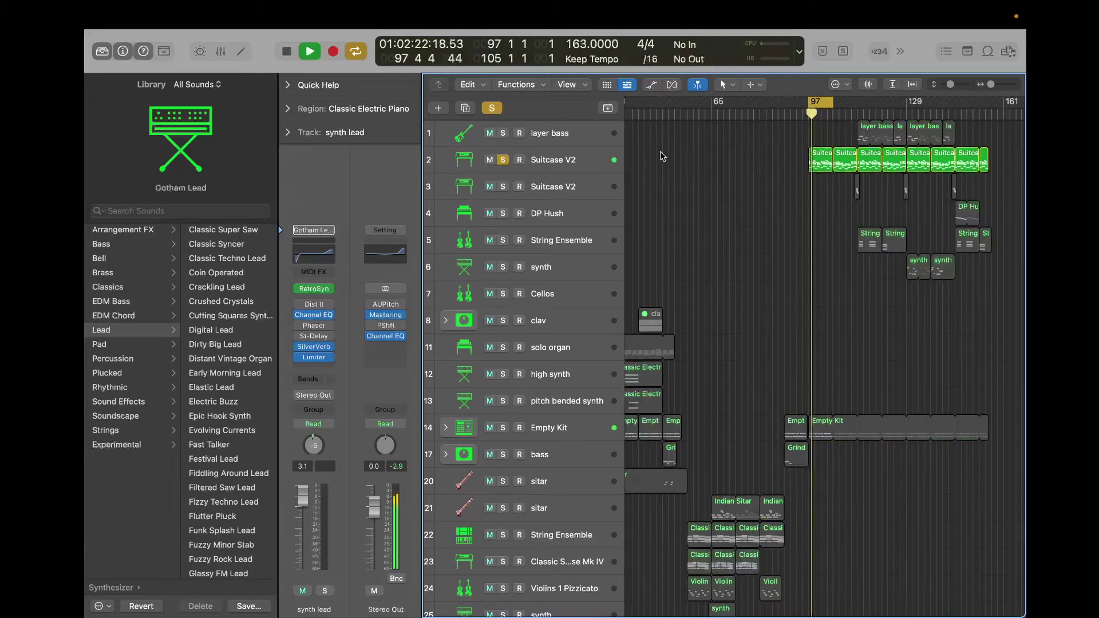
{"action": "double_click", "coordinate": [825, 166]}
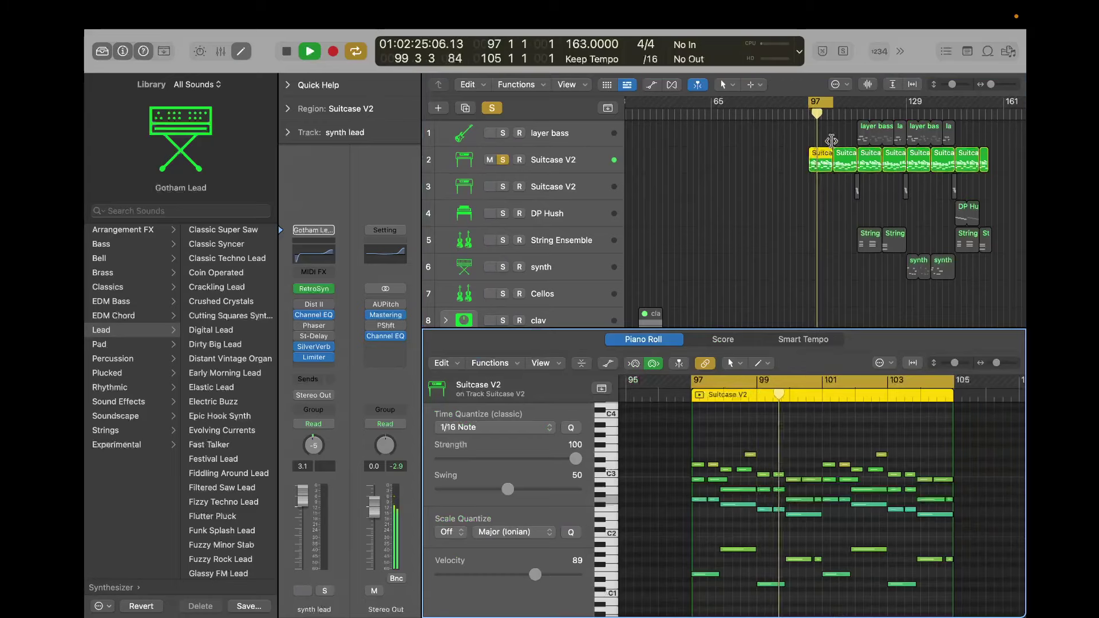
Extend the cycle range to bars 97–113 and examine the first two Suitcase V2 regions together in the Piano Roll.
{"action": "left_click_drag", "start_coordinate": [830, 107], "coordinate": [857, 109]}
{"action": "left_click", "coordinate": [845, 161], "text": "shift"}
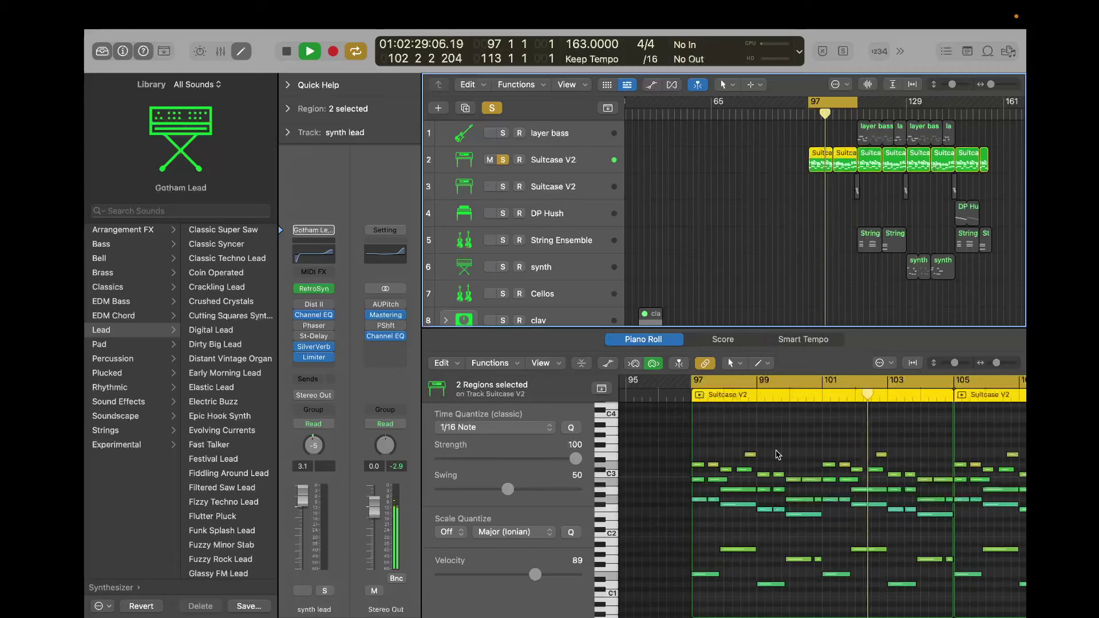
{"action": "scroll", "coordinate": [777, 454], "scroll_direction": "right", "scroll_amount": 3}
{"action": "scroll", "coordinate": [778, 454], "scroll_direction": "right", "scroll_amount": 4}
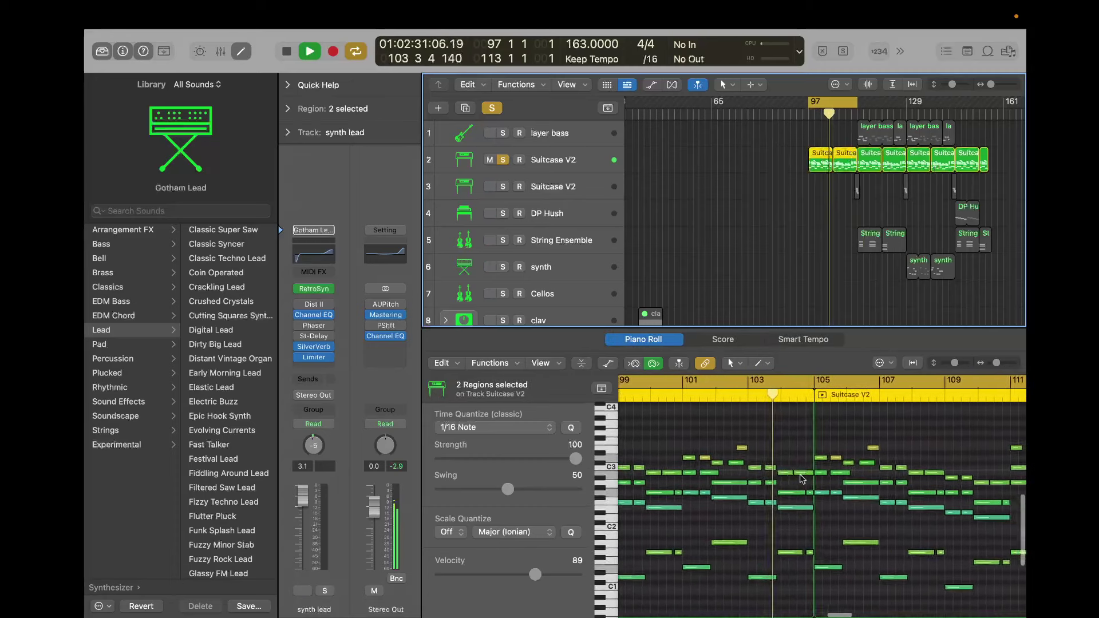
{"action": "scroll", "coordinate": [800, 477], "scroll_direction": "right", "scroll_amount": 4}
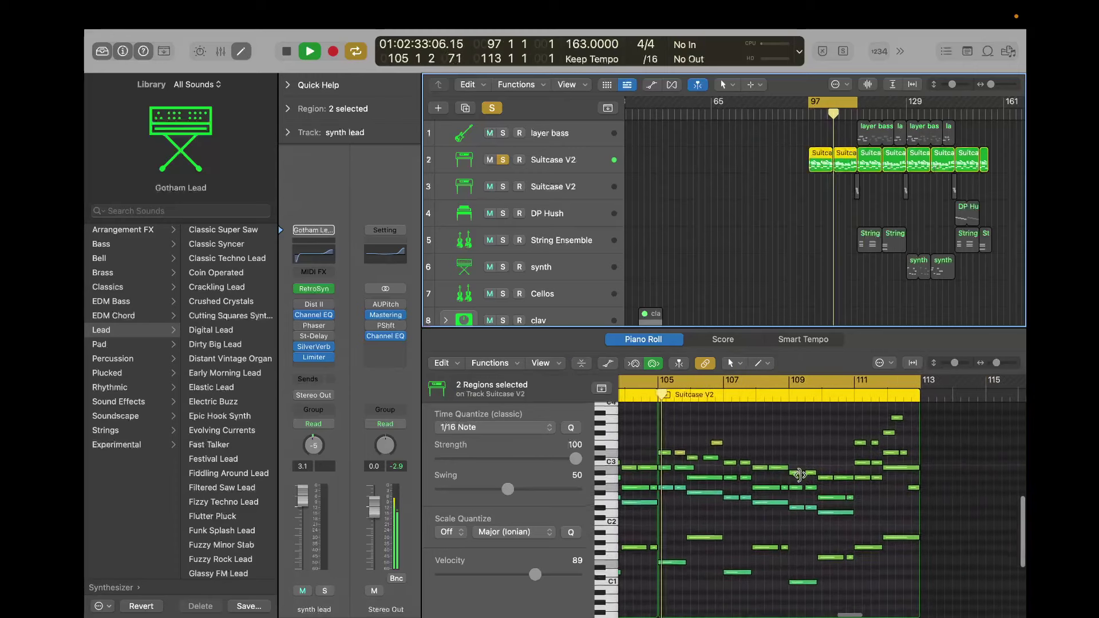
{"action": "left_click", "coordinate": [800, 441]}
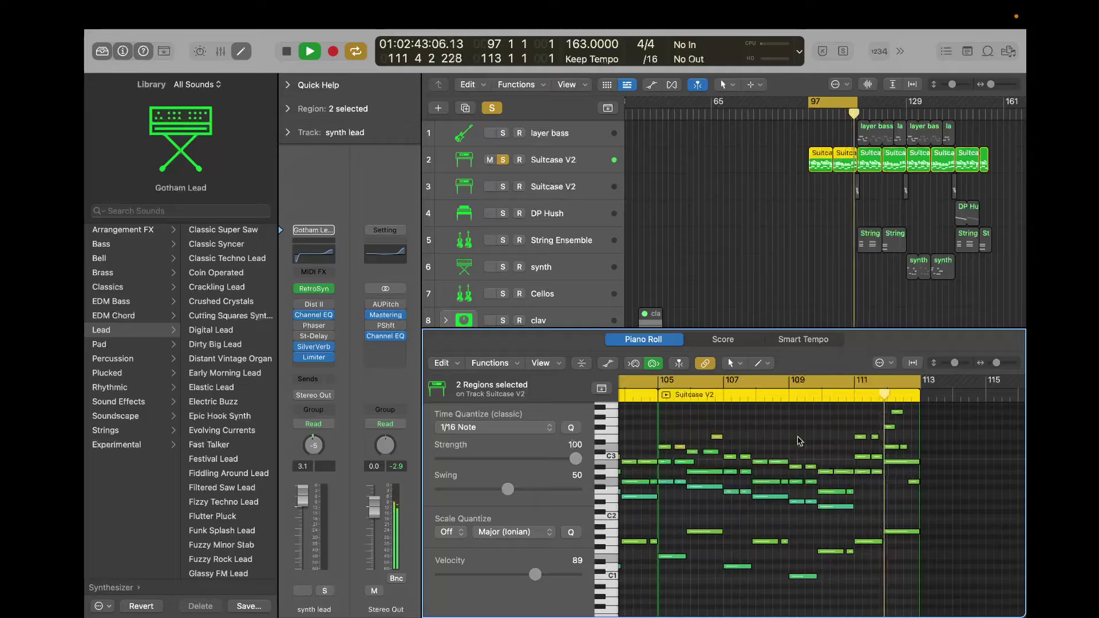
{"action": "scroll", "coordinate": [799, 440], "scroll_direction": "up", "scroll_amount": 2}
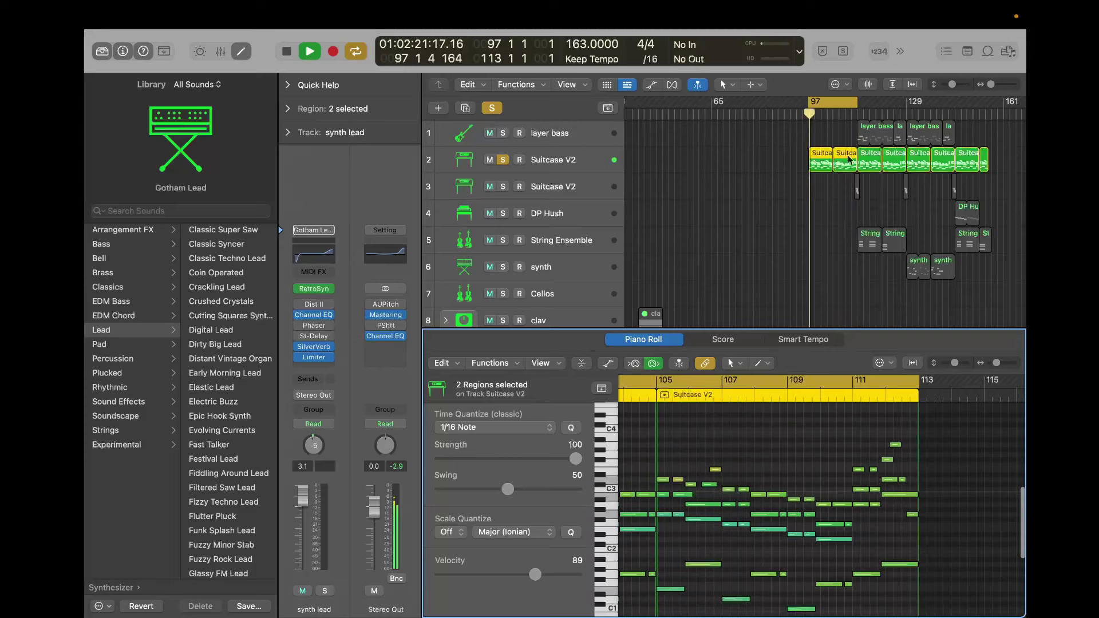
Switch the solo to Suitcase V2 track 3 and examine its first short region's notes, closing the Piano Roll when done.
{"action": "left_click", "coordinate": [503, 187]}
{"action": "left_click", "coordinate": [503, 163]}
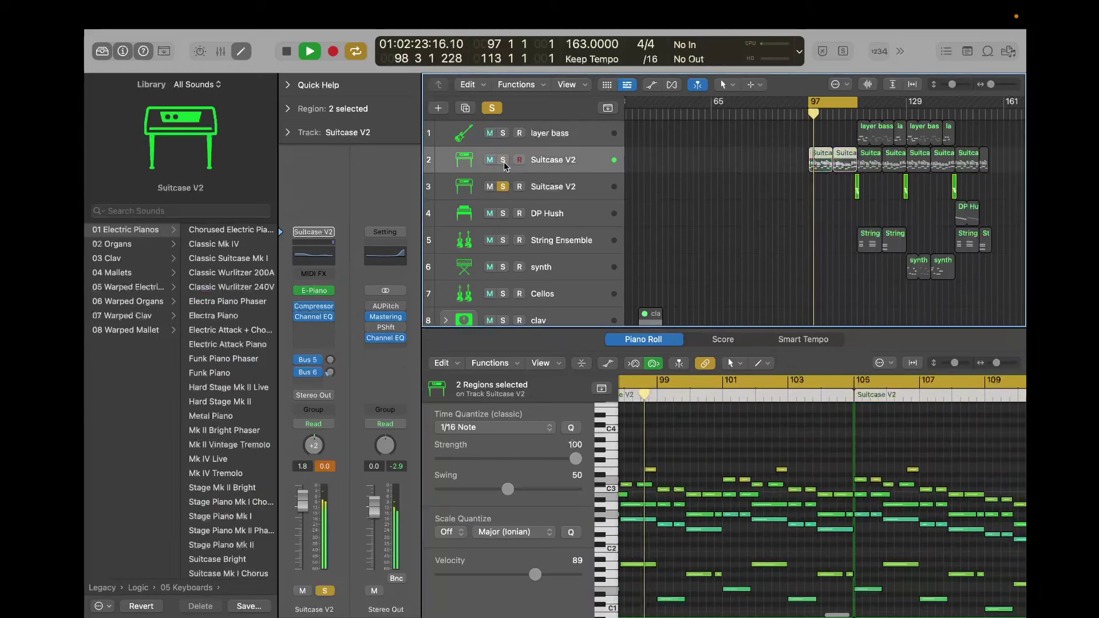
{"action": "left_click", "coordinate": [857, 185]}
{"action": "left_click", "coordinate": [626, 397]}
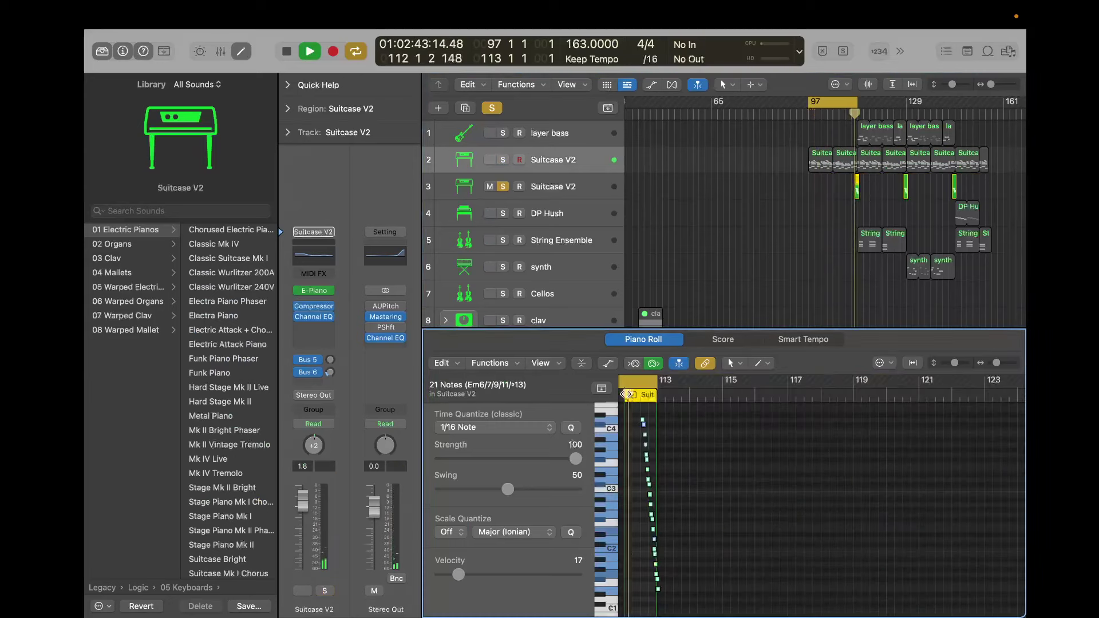
{"action": "key", "text": "p"}
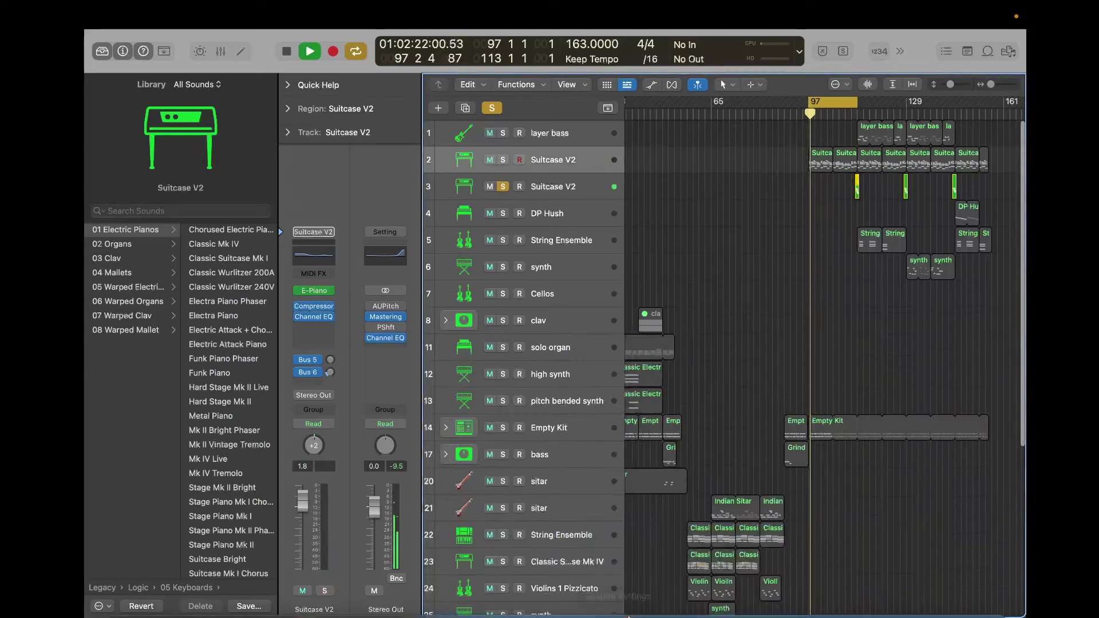
Move the cycle range to bars 113–129 and solo only the layer bass track.
{"action": "key", "text": "space"}
{"action": "left_click_drag", "start_coordinate": [843, 101], "coordinate": [891, 101]}
{"action": "left_click", "coordinate": [504, 133], "text": "alt"}
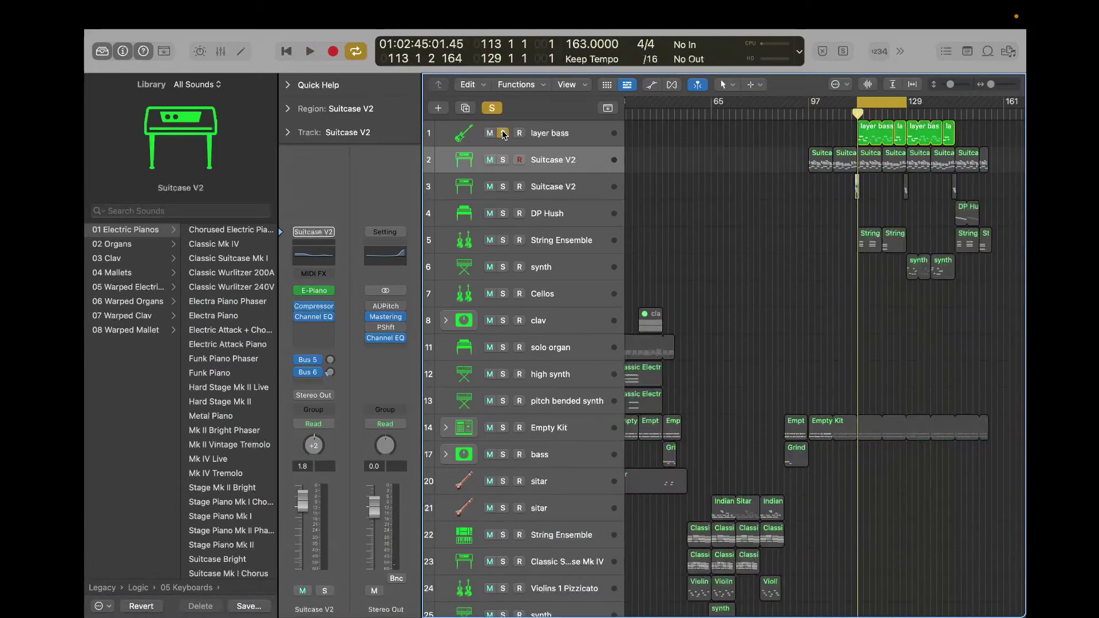
Examine the notes of the first two layer bass regions in the Piano Roll during playback.
{"action": "double_click", "coordinate": [891, 131]}
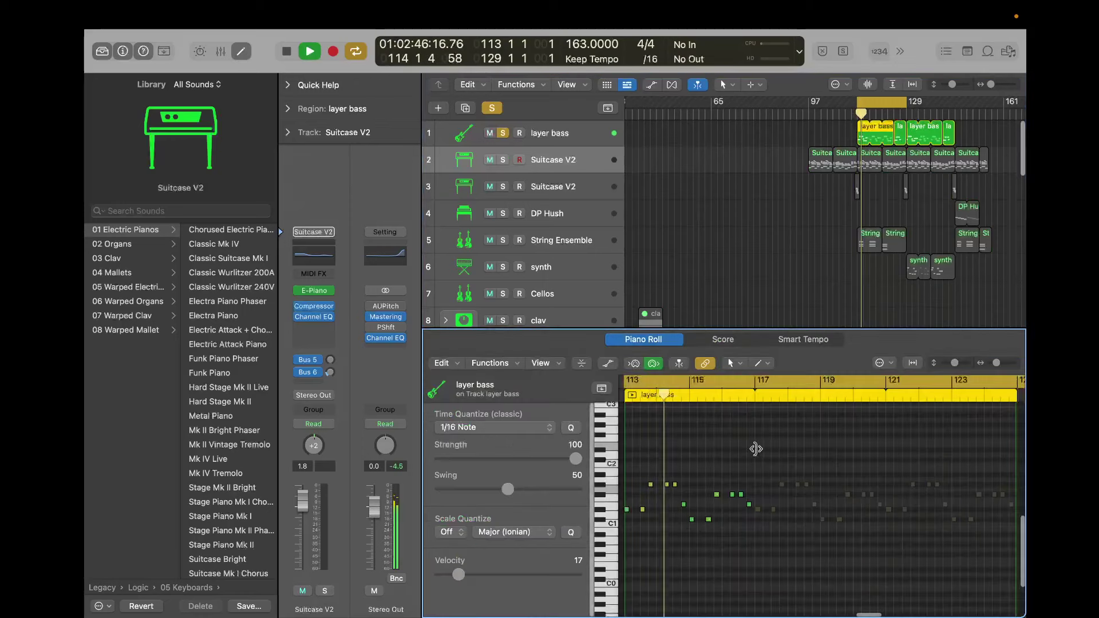
{"action": "left_click", "coordinate": [891, 114]}
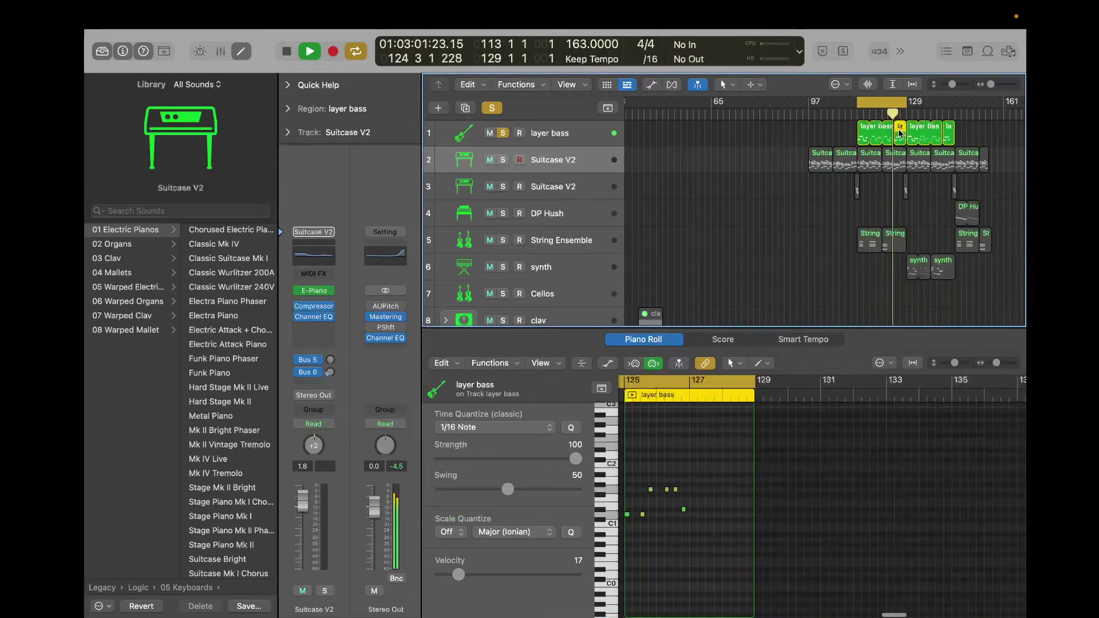
{"action": "left_click", "coordinate": [682, 461]}
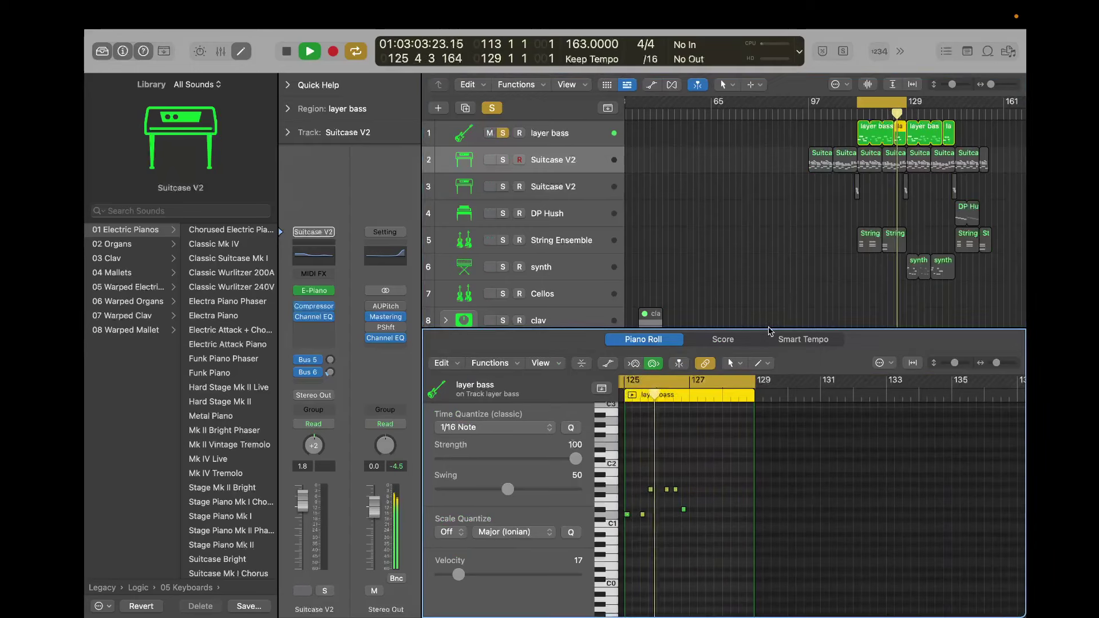
Switch the solo from layer bass to String Ensemble track 5 and examine its first two regions in the Piano Roll.
{"action": "left_click", "coordinate": [502, 240]}
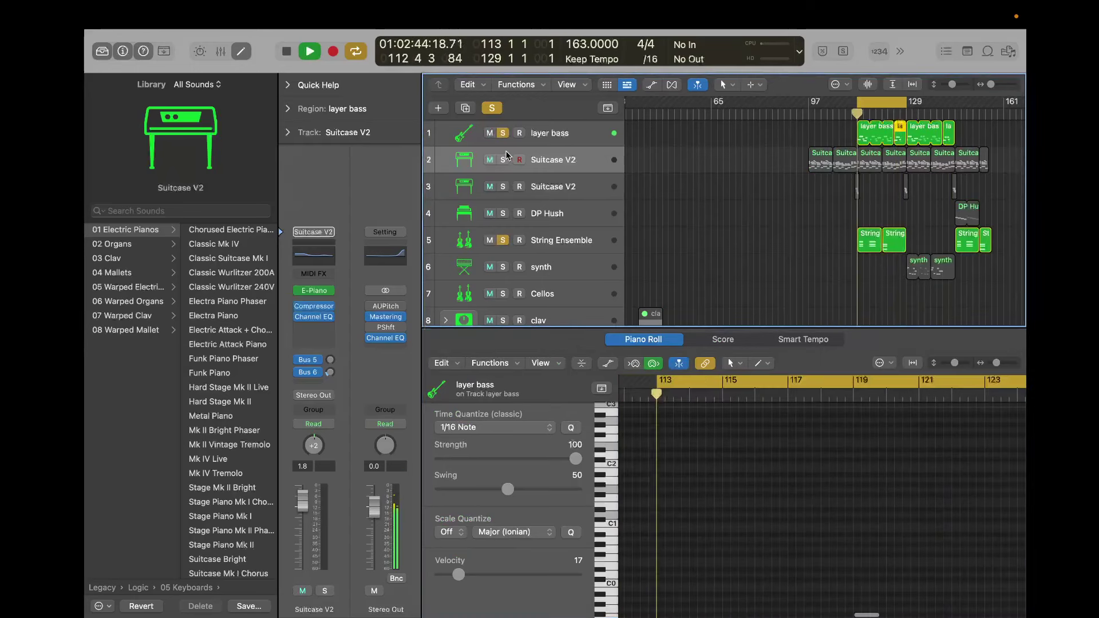
{"action": "left_click", "coordinate": [503, 132]}
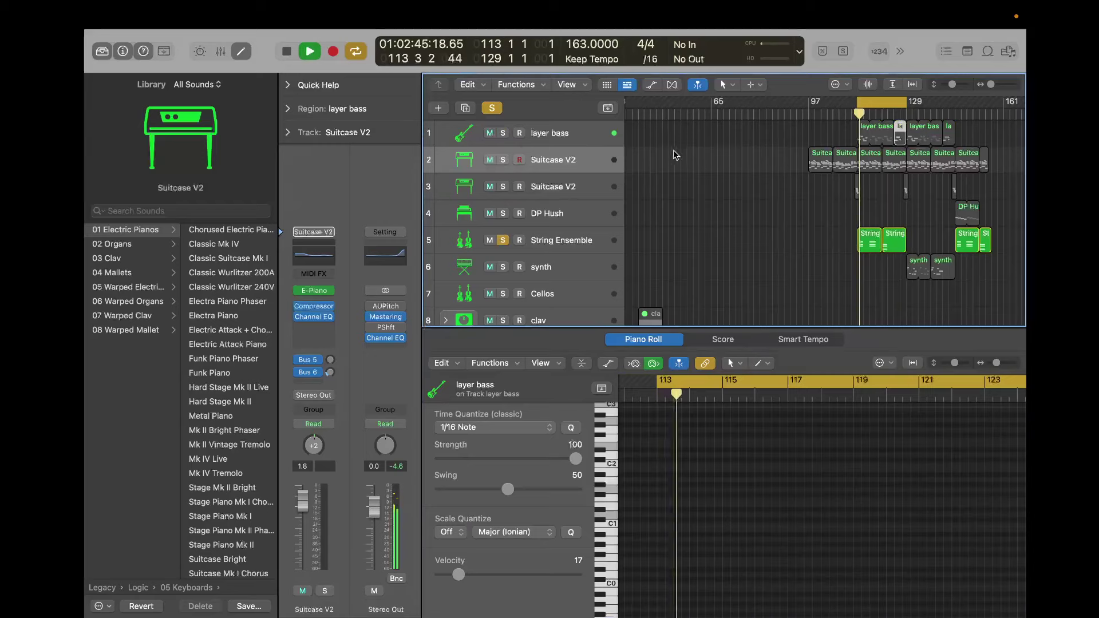
{"action": "left_click", "coordinate": [861, 242]}
{"action": "left_click", "coordinate": [764, 469]}
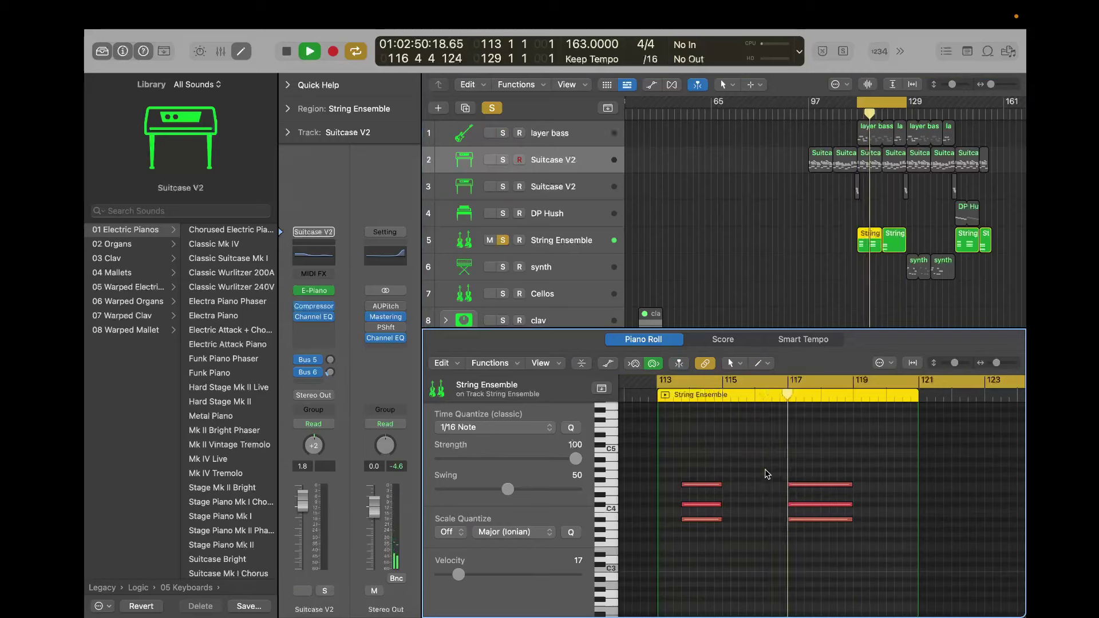
{"action": "left_click", "coordinate": [895, 240]}
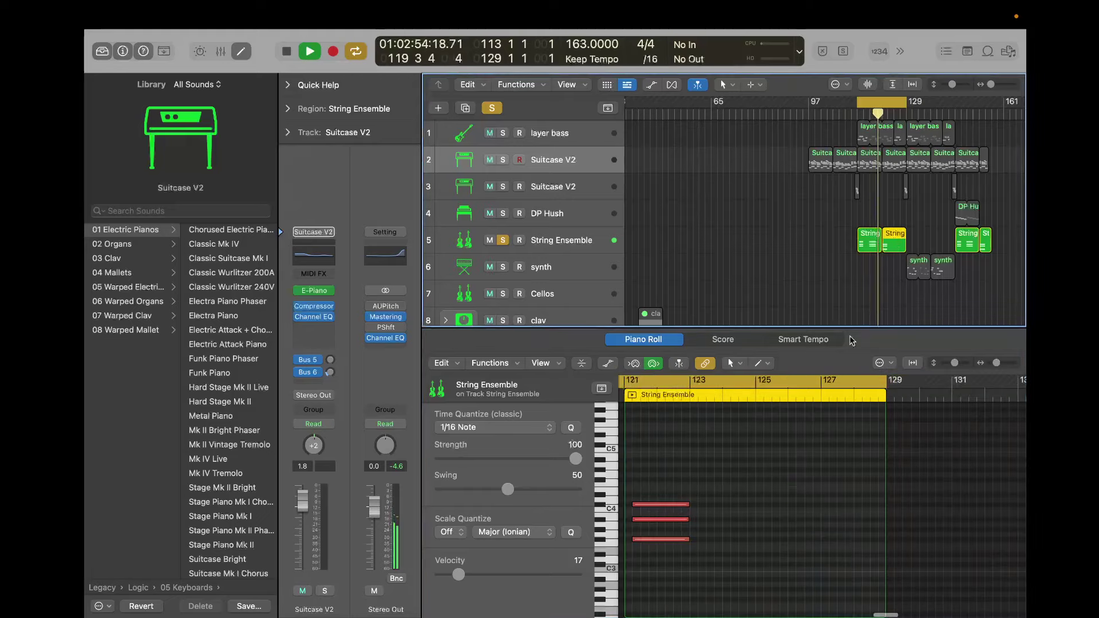
{"action": "left_click", "coordinate": [730, 512]}
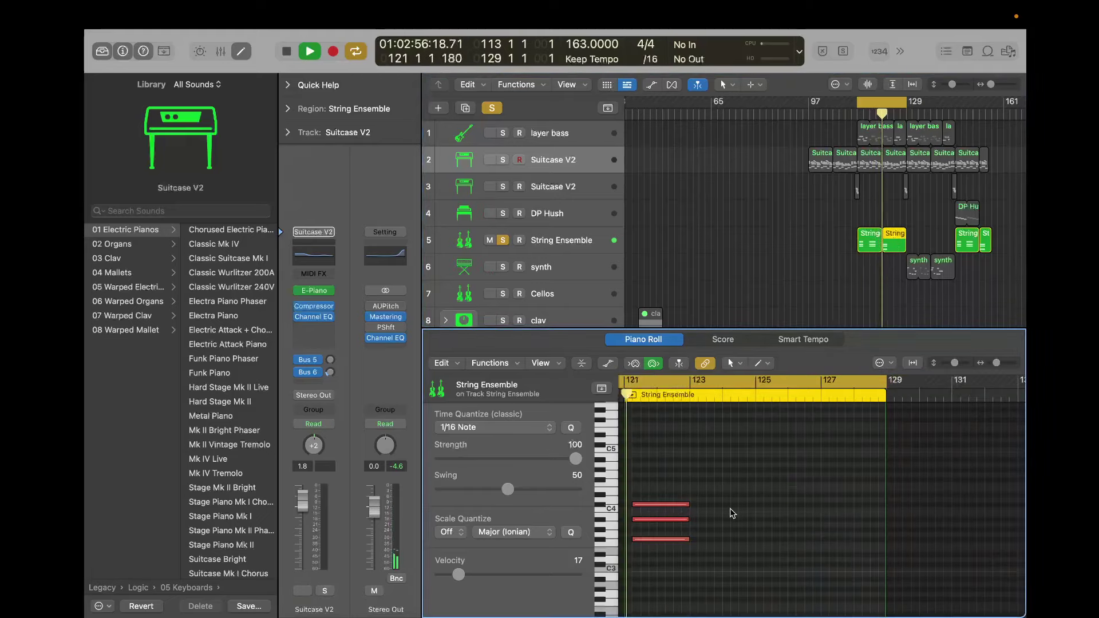
{"action": "key", "text": "p"}
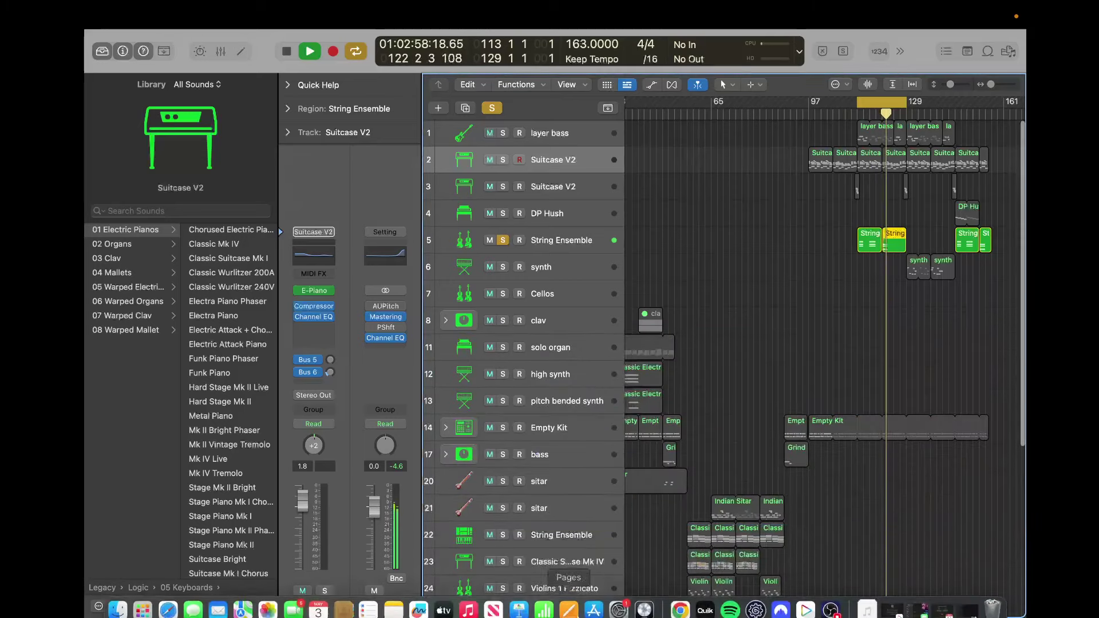
End the String Ensemble solo and listen to the full mix of bars 113–129.
{"action": "key", "text": "space"}
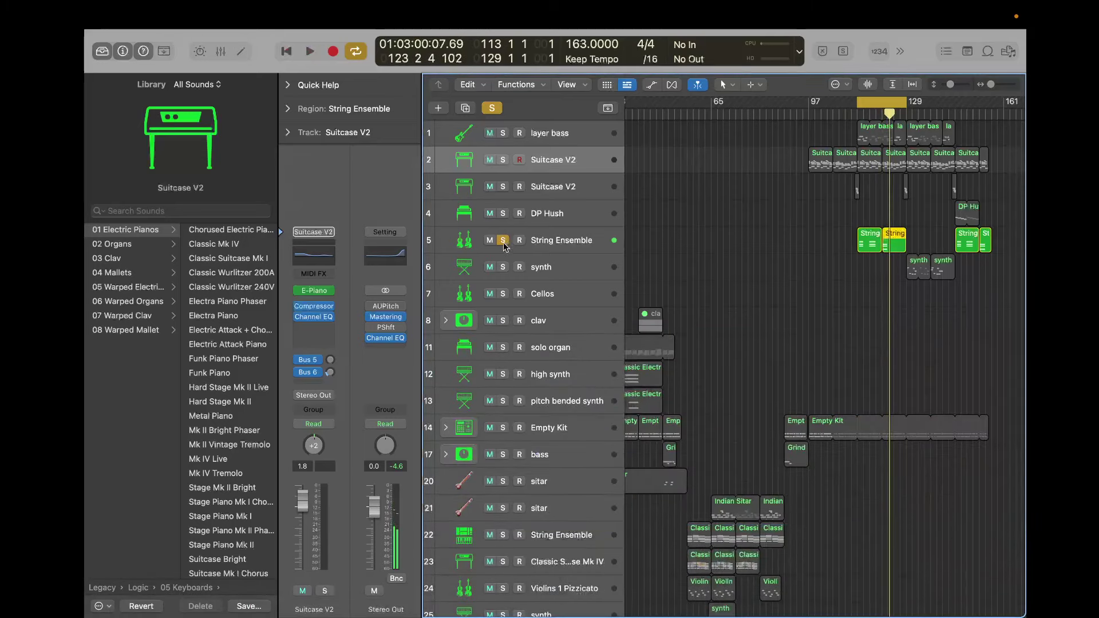
{"action": "left_click", "coordinate": [503, 240]}
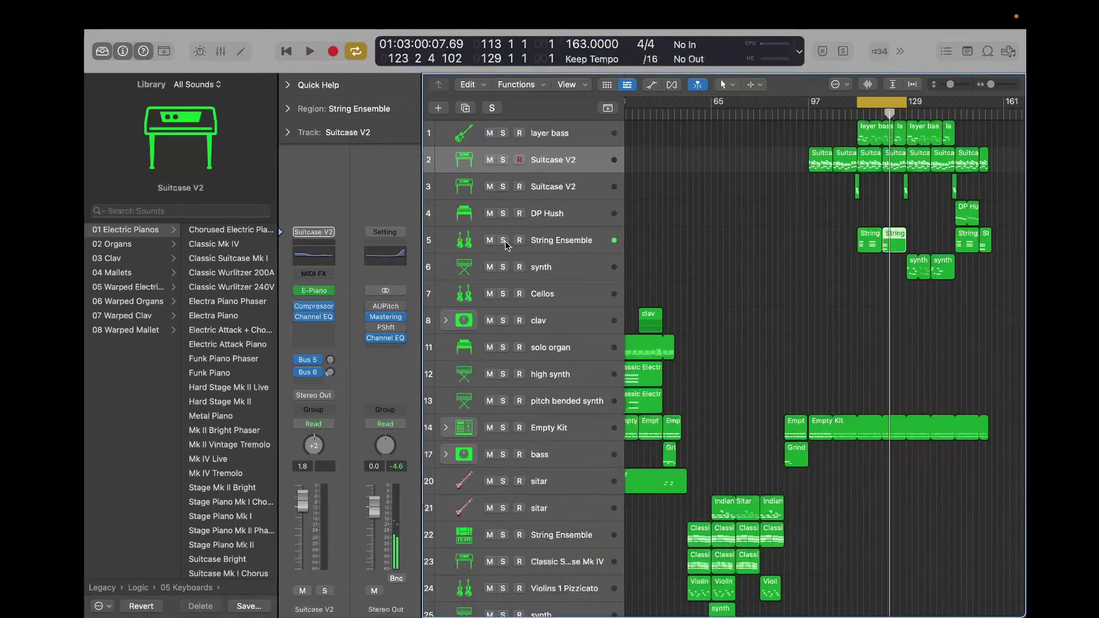
{"action": "left_click", "coordinate": [503, 428]}
{"action": "key", "text": "space"}
Move the cycle range to bars 129–145 and play synth track 6 soloed.
{"action": "left_click_drag", "start_coordinate": [886, 105], "coordinate": [934, 105]}
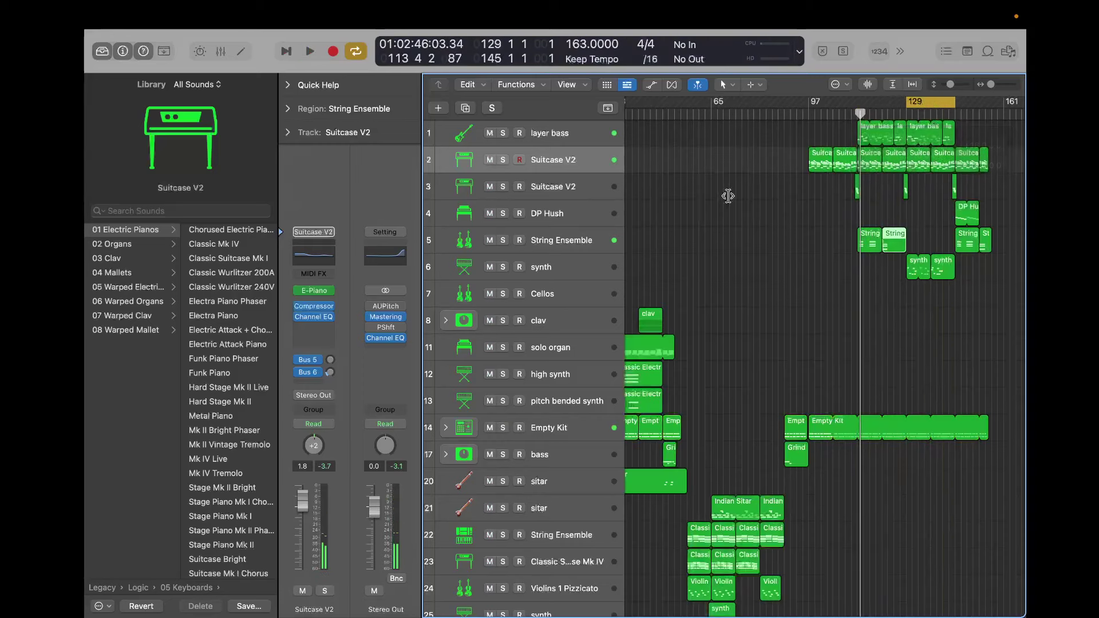
{"action": "left_click", "coordinate": [503, 267]}
{"action": "key", "text": "space"}
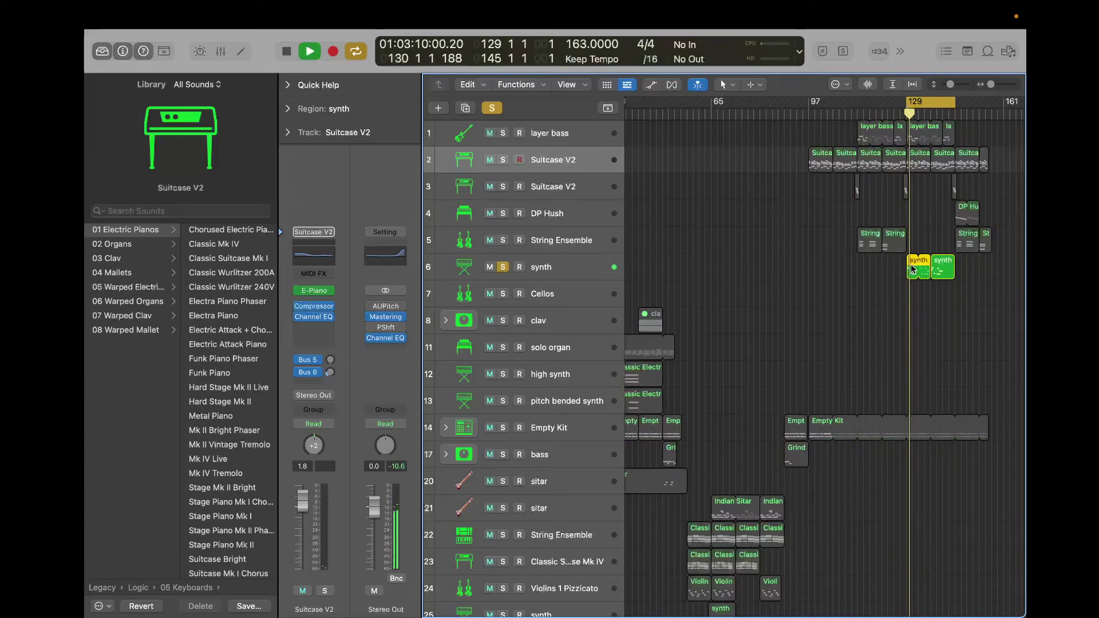
Examine the notes of synth track 6's regions at bars 129 and 137 in the Piano Roll.
{"action": "double_click", "coordinate": [912, 269]}
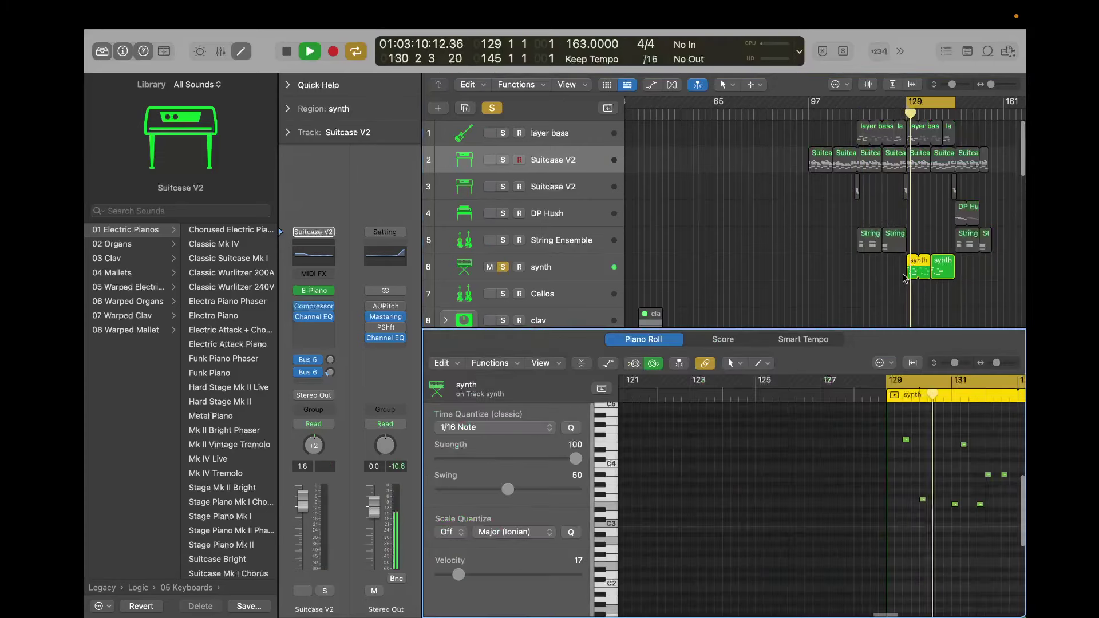
{"action": "left_click", "coordinate": [925, 113]}
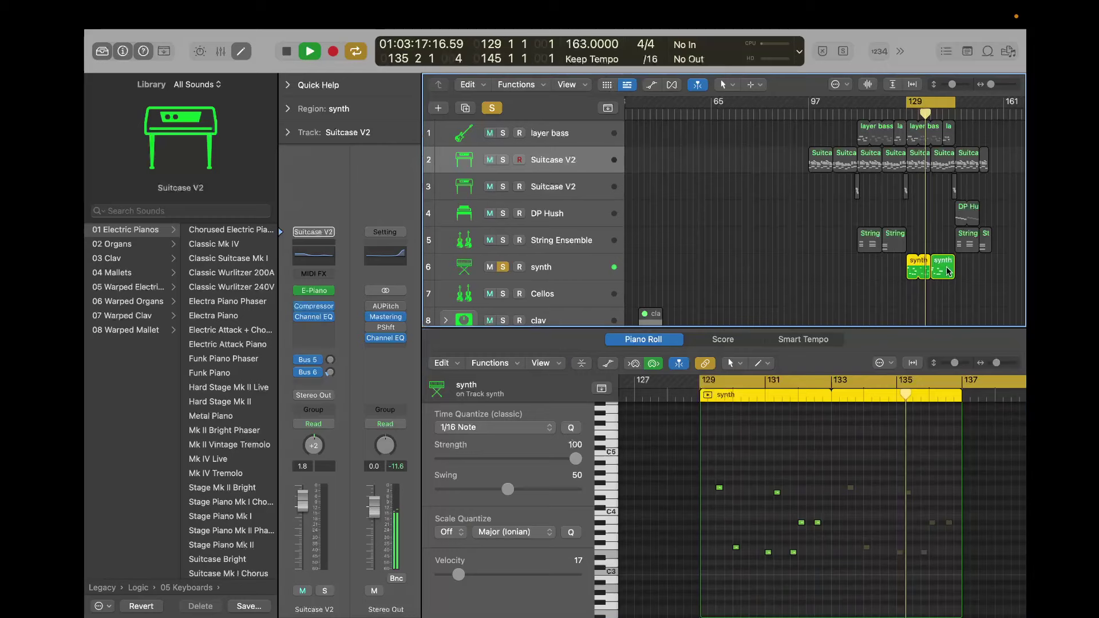
{"action": "left_click", "coordinate": [790, 426]}
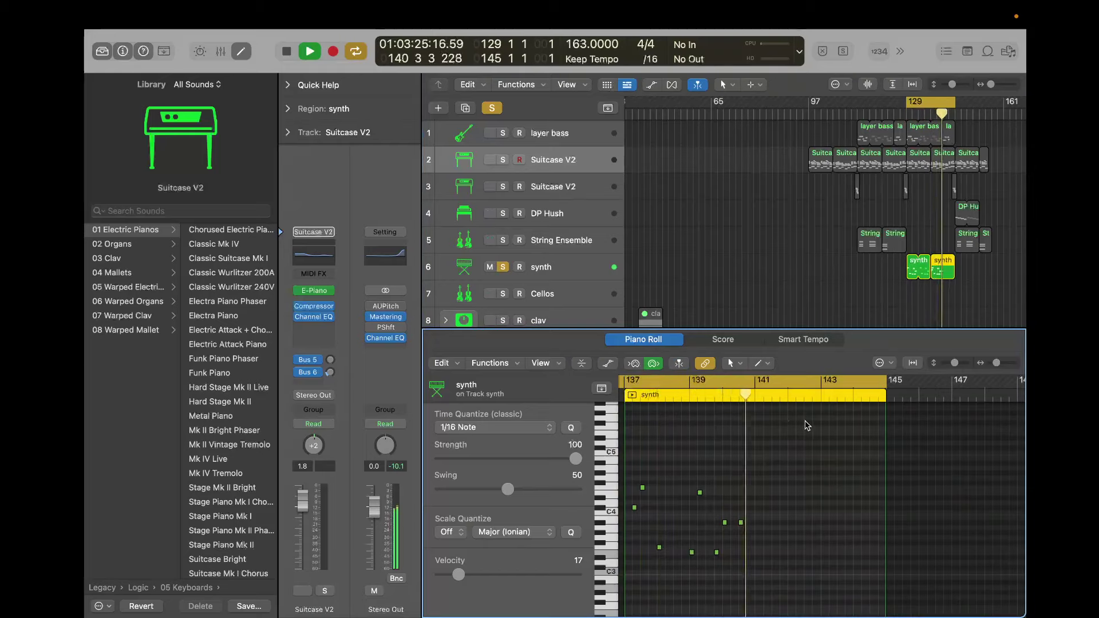
Set the cycle range to bars 145–153 and play it with DP Hush soloed instead of synth.
{"action": "key", "text": "space"}
{"action": "left_click_drag", "start_coordinate": [953, 101], "coordinate": [977, 100]}
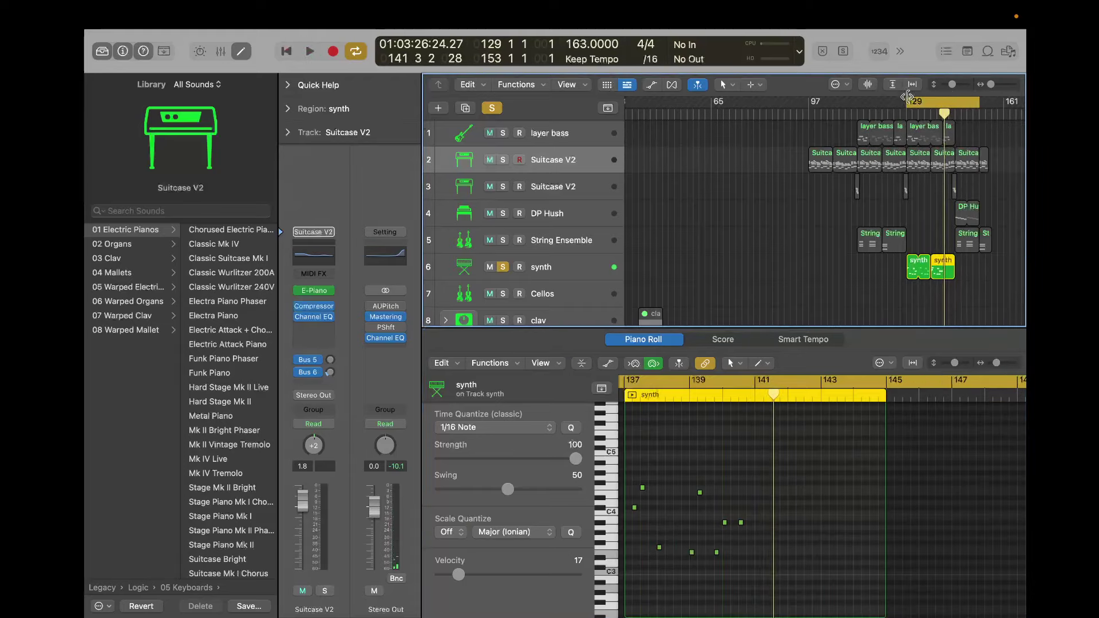
{"action": "left_click_drag", "start_coordinate": [908, 96], "coordinate": [957, 99]}
{"action": "left_click", "coordinate": [502, 266]}
{"action": "left_click", "coordinate": [503, 213]}
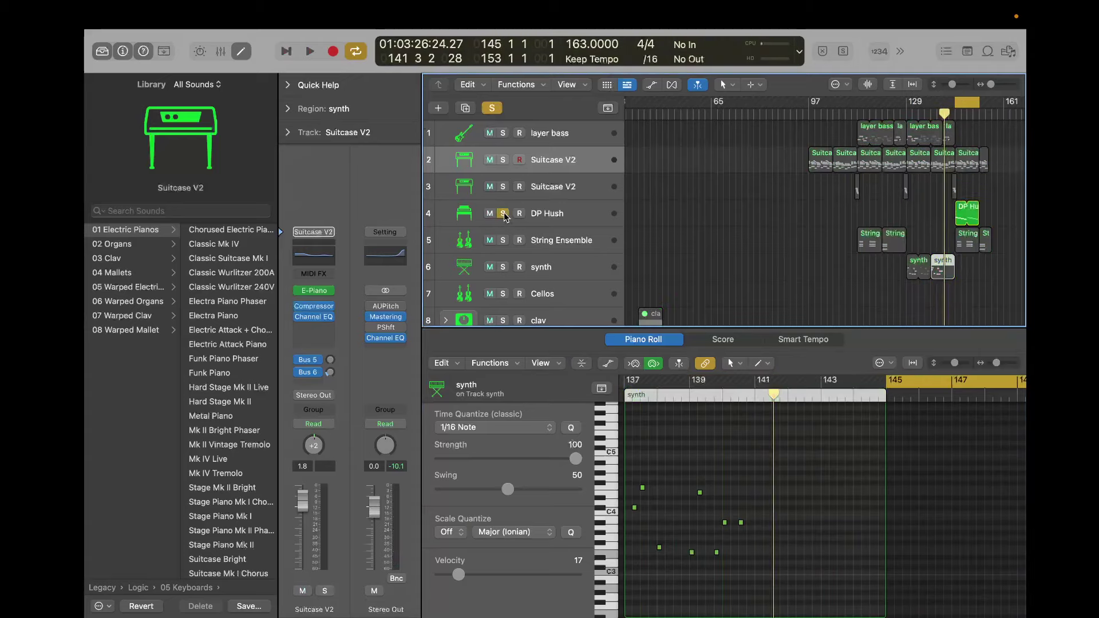
{"action": "key", "text": "space"}
Examine the DP Hush region's notes in the Piano Roll during playback.
{"action": "left_click", "coordinate": [966, 214]}
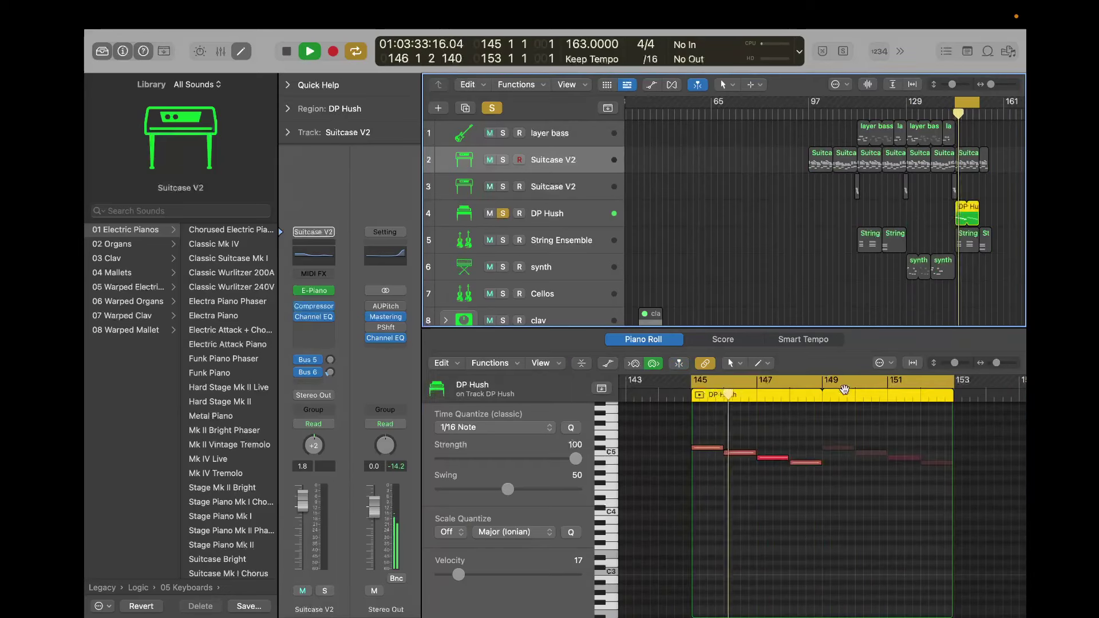
{"action": "left_click", "coordinate": [785, 417]}
{"action": "scroll", "coordinate": [785, 415], "scroll_direction": "right", "scroll_amount": 2}
{"action": "scroll", "coordinate": [786, 411], "scroll_direction": "down", "scroll_amount": 1}
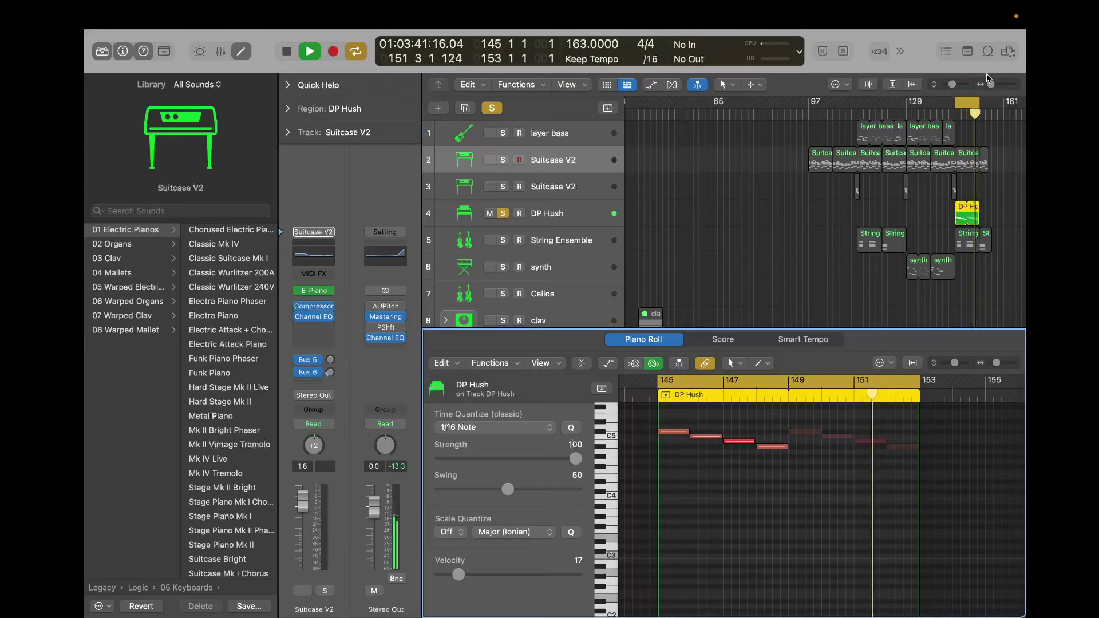
Stop playback and reduce the track heights in the Tracks area to fit more tracks.
{"action": "left_click", "coordinate": [984, 90]}
{"action": "key", "text": "space"}
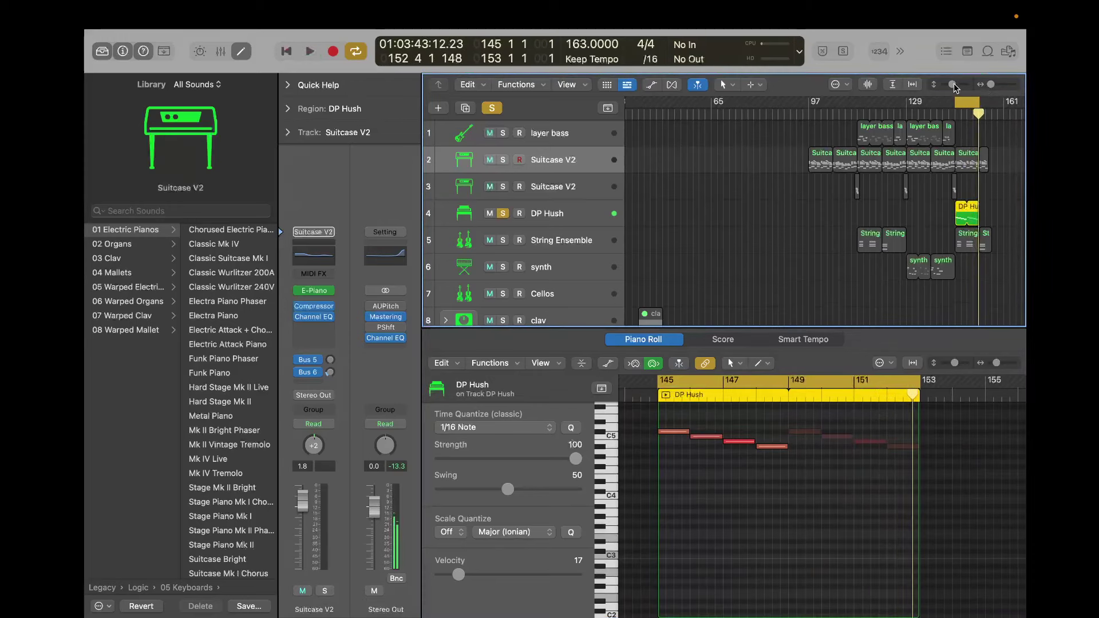
{"action": "left_click_drag", "start_coordinate": [951, 84], "coordinate": [939, 89]}
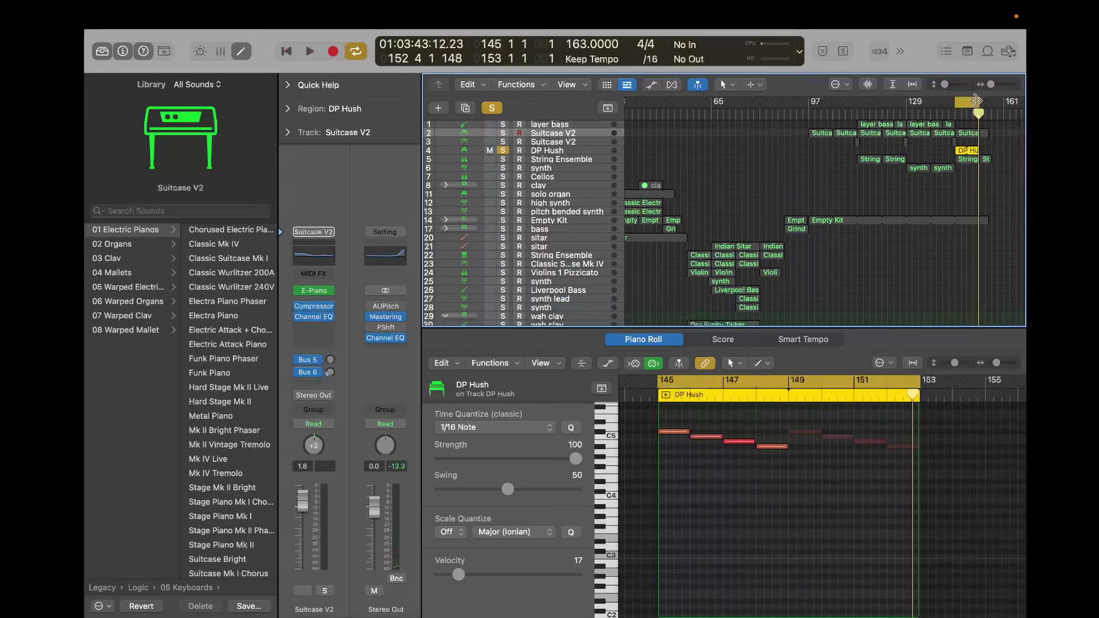
Play the whole song unsoloed with the cycle range extended to bars 1–161, and close the Piano Roll.
{"action": "left_click_drag", "start_coordinate": [976, 101], "coordinate": [383, 133]}
{"action": "key", "text": "space"}
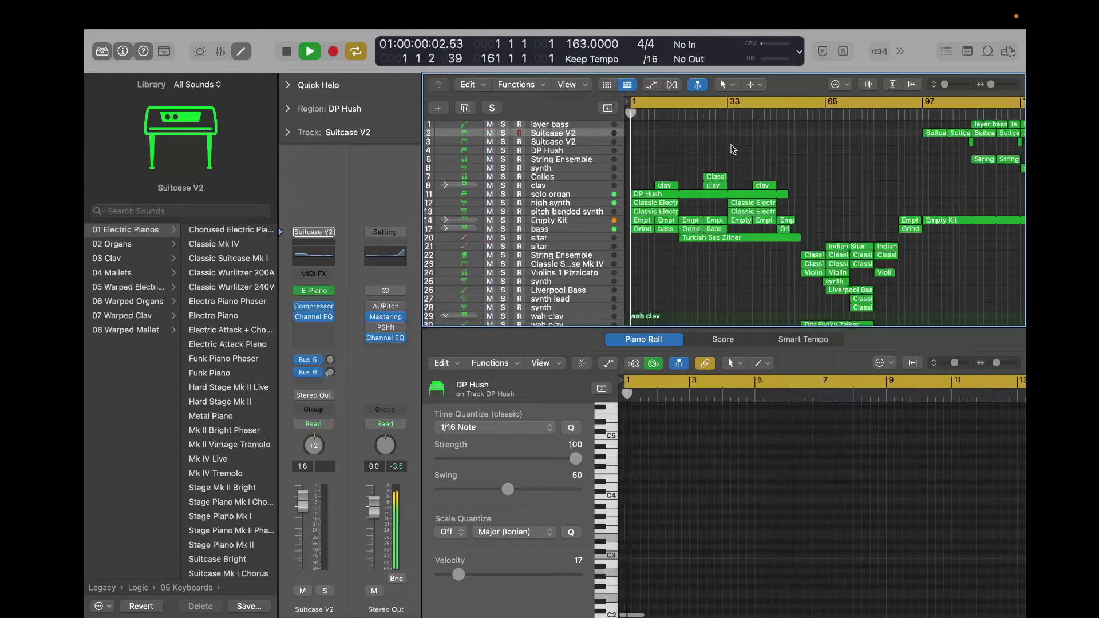
{"action": "key", "text": "e"}
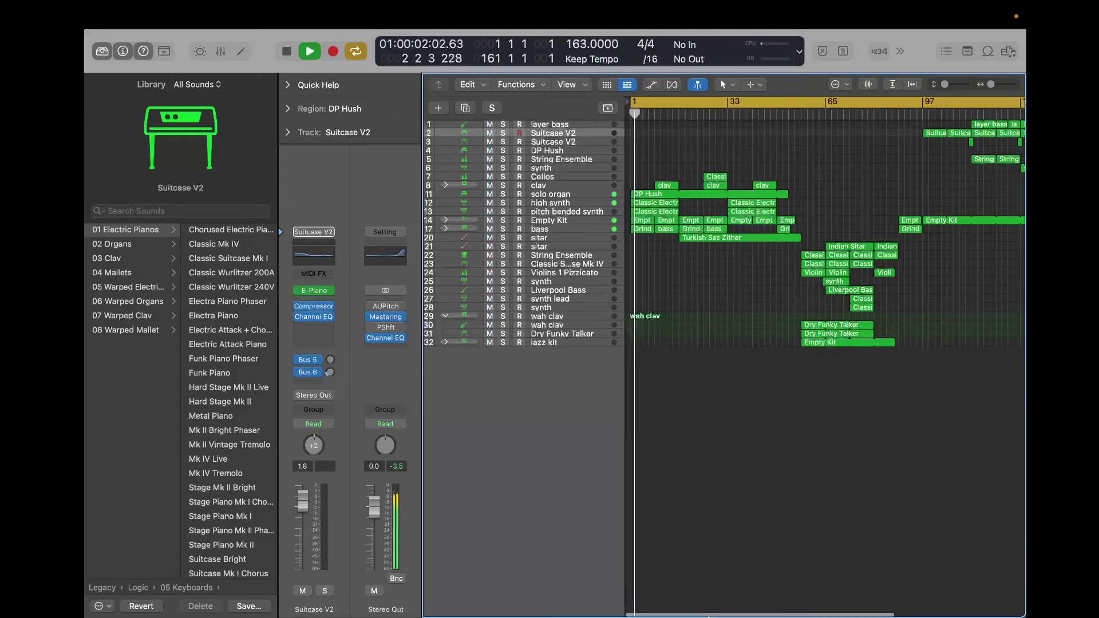
Open the project notes, write "plz like this took forever" and erase it.
{"action": "left_click", "coordinate": [967, 51]}
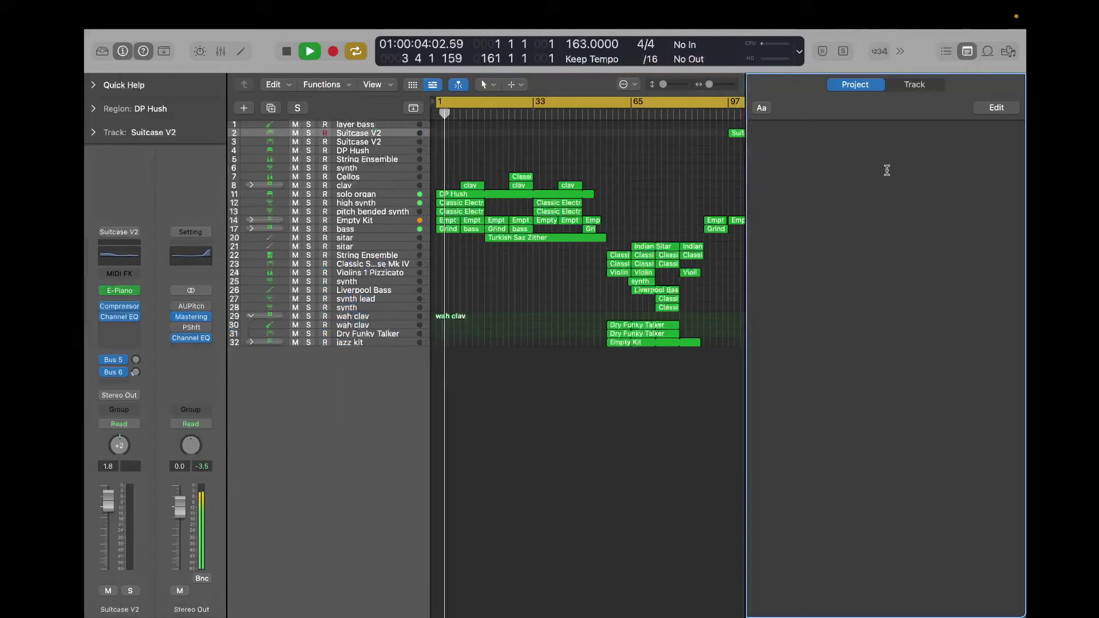
{"action": "type", "text": "plz li"}
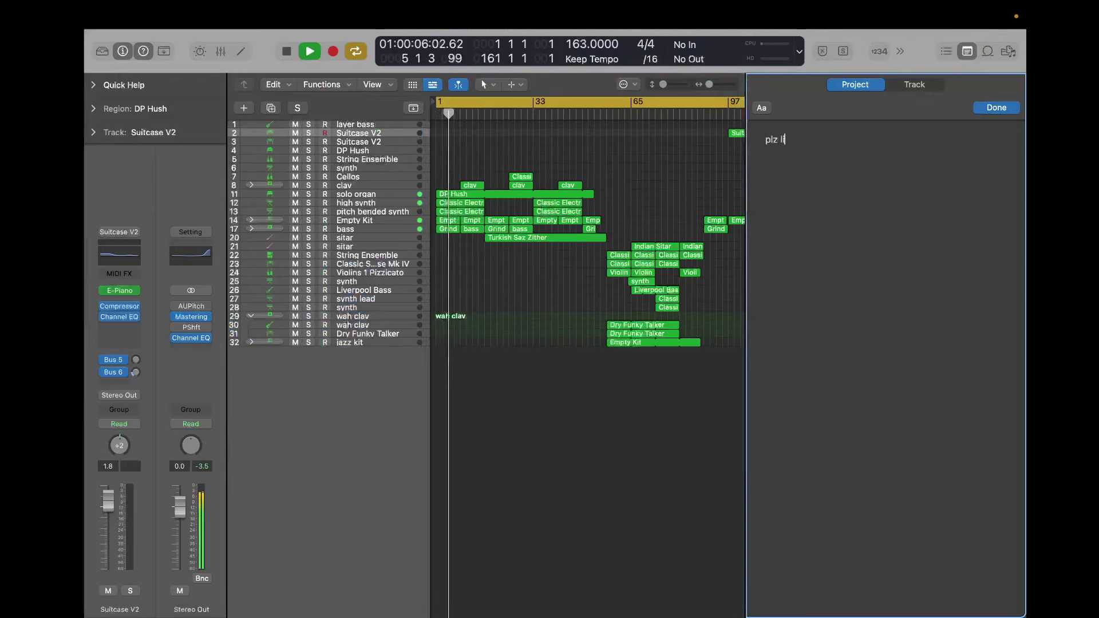
{"action": "type", "text": "ke this took"}
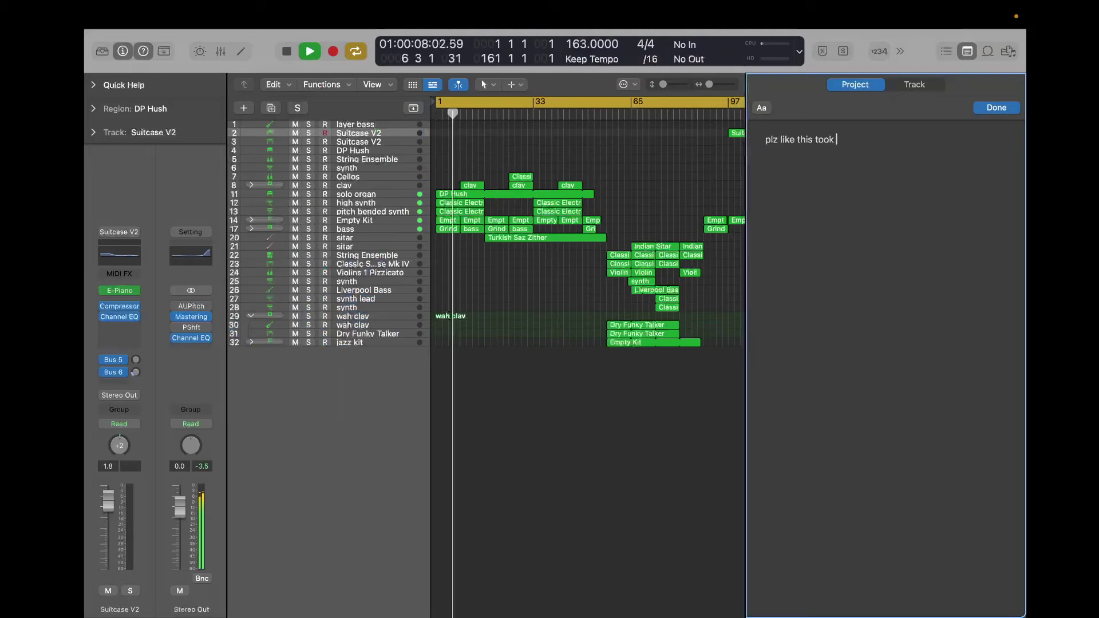
{"action": "type", "text": " forever"}
{"action": "key", "text": "BackSpace"}
{"action": "key", "text": "BackSpace"}
{"action": "key", "text": "BackSpace"}
{"action": "key", "text": "BackSpace"}
{"action": "key", "text": "BackSpace"}
{"action": "key", "text": "BackSpace"}
{"action": "key", "text": "BackSpace"}
{"action": "key", "text": "BackSpace"}
{"action": "key", "text": "BackSpace"}
{"action": "key", "text": "BackSpace"}
{"action": "key", "text": "BackSpace"}
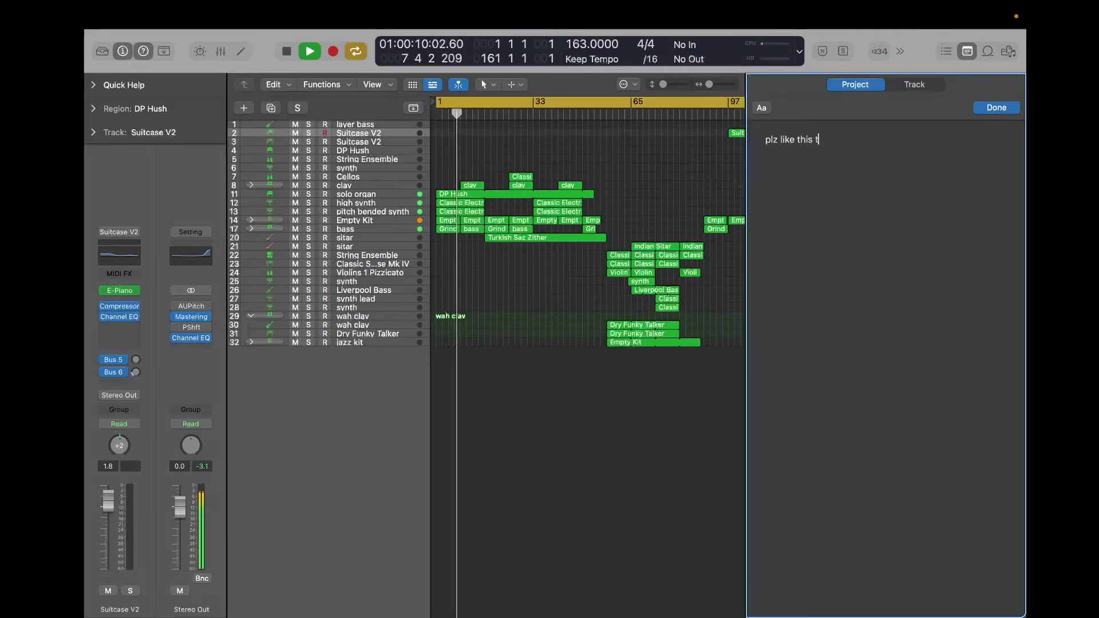
{"action": "key", "text": "BackSpace"}
{"action": "key", "text": "BackSpace"}
{"action": "key", "text": "BackSpace"}
{"action": "key", "text": "BackSpace"}
{"action": "key", "text": "BackSpace"}
{"action": "key", "text": "BackSpace"}
{"action": "key", "text": "BackSpace"}
{"action": "key", "text": "BackSpace"}
{"action": "key", "text": "BackSpace"}
{"action": "key", "text": "BackSpace"}
{"action": "key", "text": "BackSpace"}
{"action": "key", "text": "BackSpace"}
{"action": "key", "text": "BackSpace"}
{"action": "key", "text": "BackSpace"}
{"action": "key", "text": "BackSpace"}
{"action": "type", "text": ":)))))"}
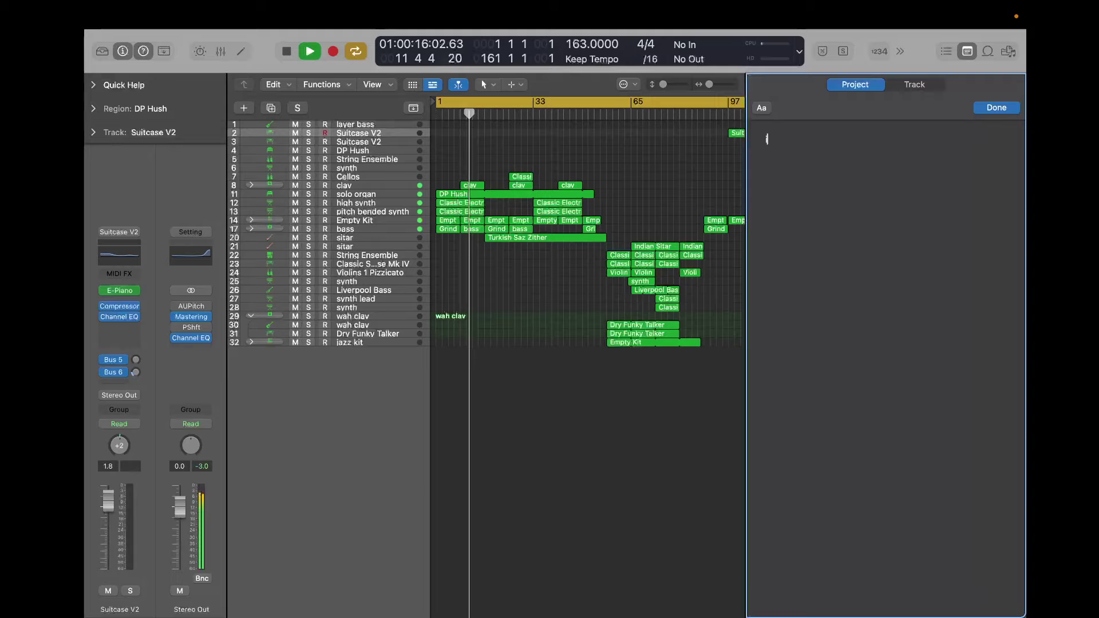
Write "i dont know if the chords are right foir that clav but whatever" in the project notes and erase it.
{"action": "type", "text": "i dont know i"}
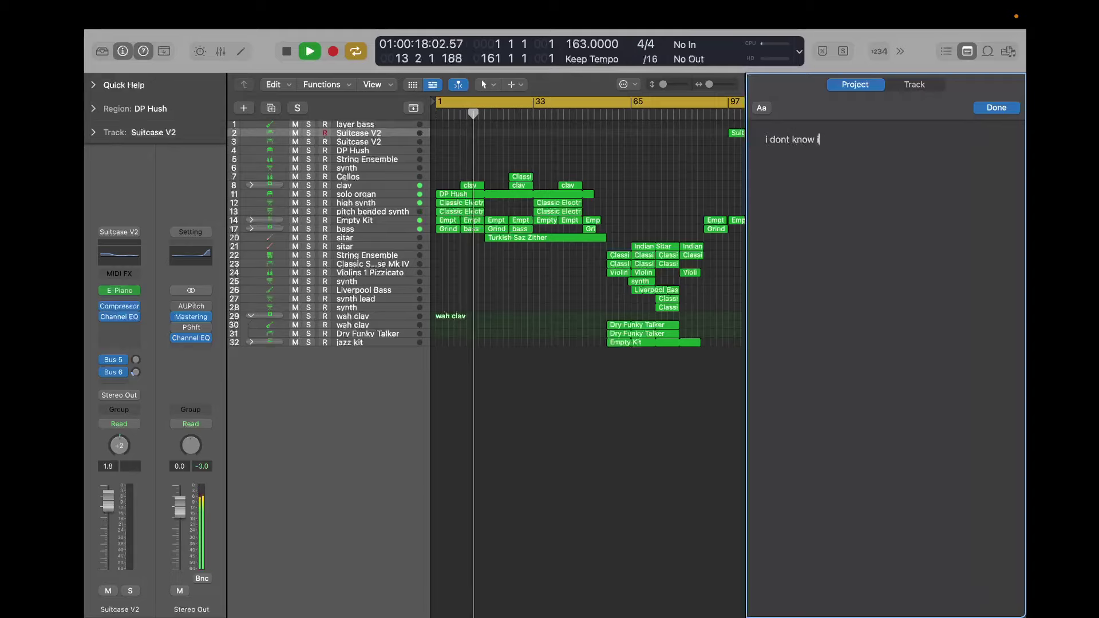
{"action": "type", "text": "f the chords"}
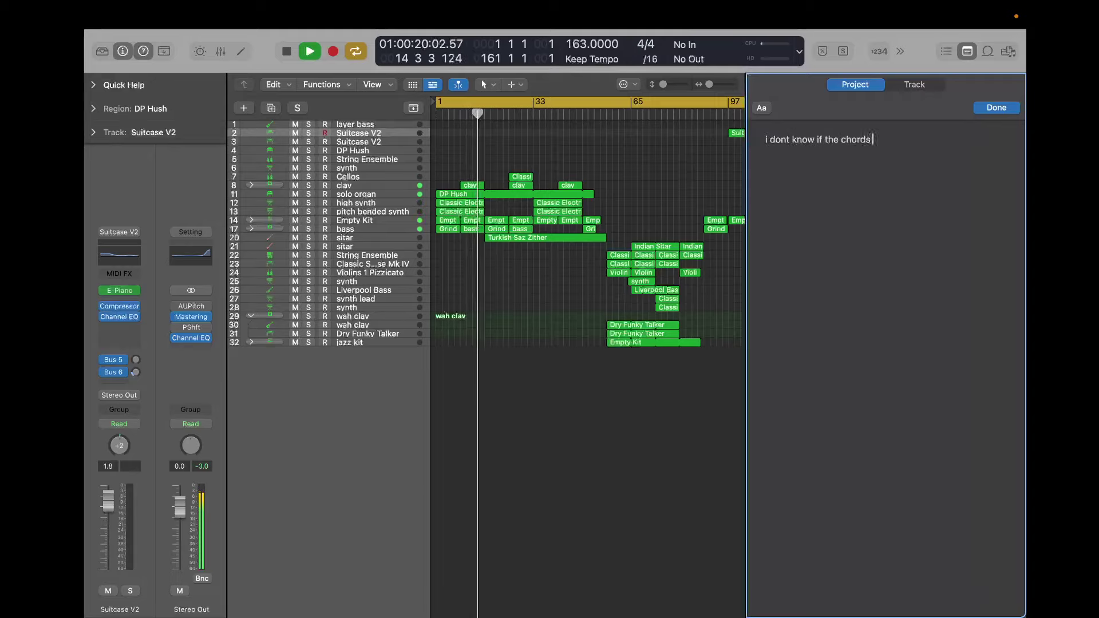
{"action": "type", "text": " are right foi"}
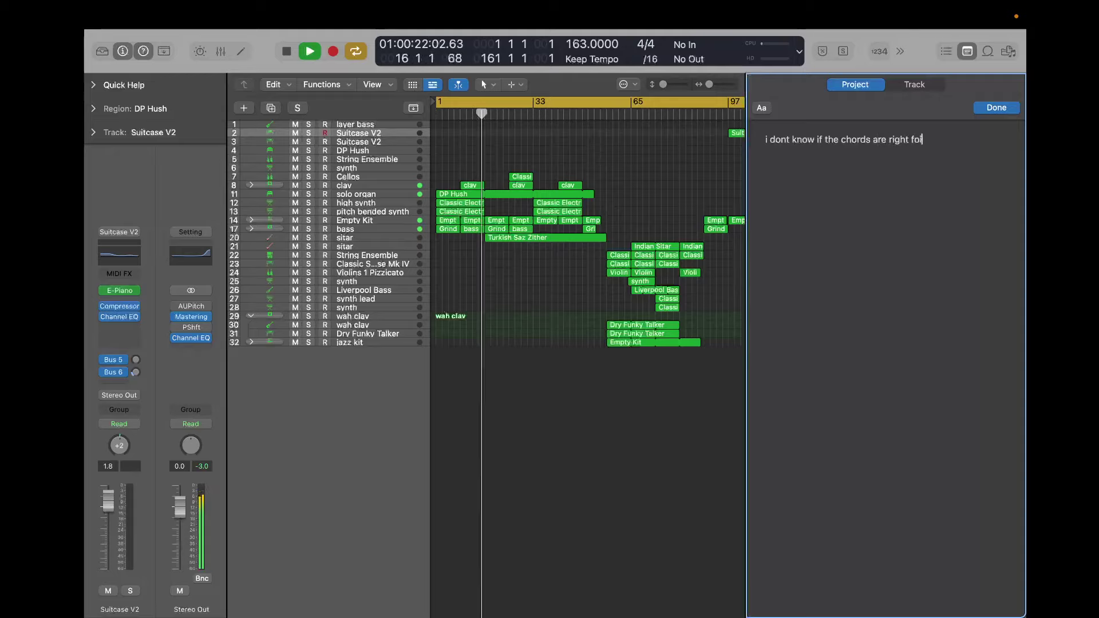
{"action": "type", "text": "r that "}
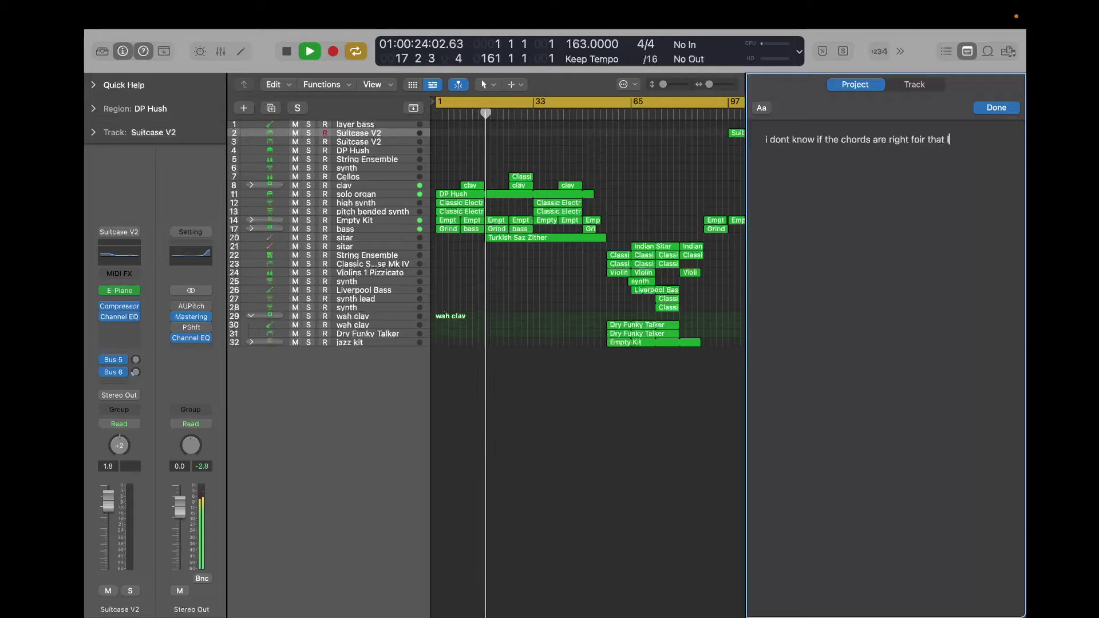
{"action": "type", "text": "clav but whatever"}
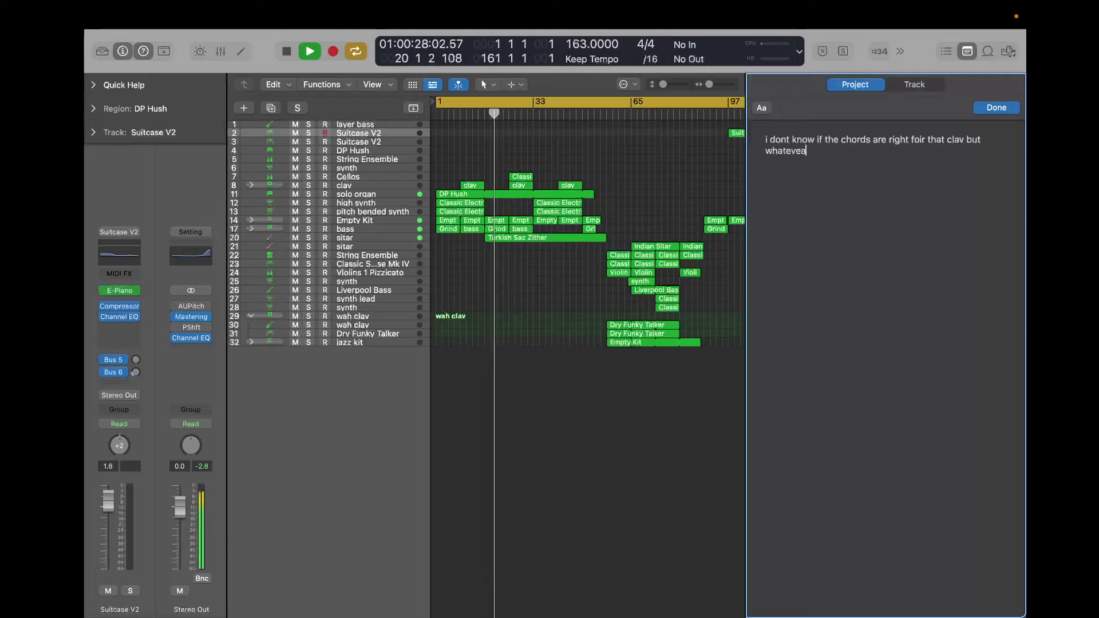
{"action": "key", "text": "BackSpace"}
{"action": "key", "text": "BackSpace"}
{"action": "key", "text": "BackSpace"}
{"action": "key", "text": "BackSpace"}
{"action": "key", "text": "BackSpace"}
{"action": "key", "text": "BackSpace"}
{"action": "key", "text": "BackSpace"}
{"action": "key", "text": "BackSpace"}
{"action": "key", "text": "BackSpace"}
{"action": "key", "text": "BackSpace"}
{"action": "key", "text": "BackSpace"}
{"action": "key", "text": "BackSpace"}
{"action": "key", "text": "BackSpace"}
{"action": "key", "text": "BackSpace"}
{"action": "key", "text": "BackSpace"}
{"action": "key", "text": "BackSpace"}
{"action": "key", "text": "BackSpace"}
{"action": "key", "text": "BackSpace"}
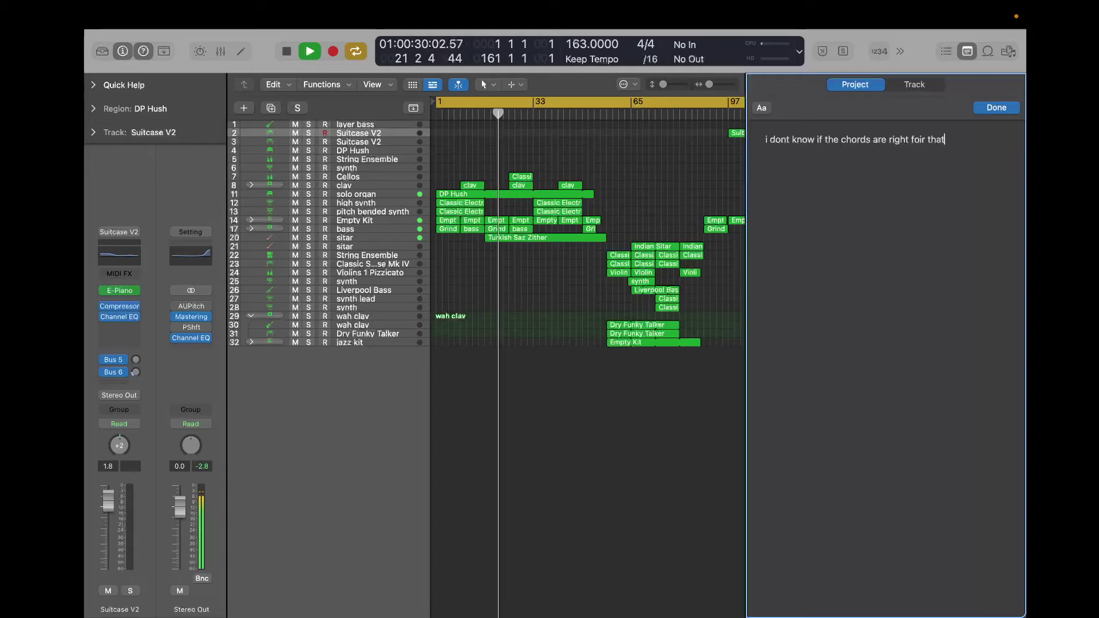
{"action": "key", "text": "BackSpace"}
{"action": "key", "text": "BackSpace"}
{"action": "key", "text": "BackSpace"}
{"action": "key", "text": "BackSpace"}
{"action": "key", "text": "BackSpace"}
{"action": "key", "text": "BackSpace"}
{"action": "key", "text": "BackSpace"}
{"action": "key", "text": "BackSpace"}
{"action": "key", "text": "BackSpace"}
{"action": "key", "text": "BackSpace"}
{"action": "key", "text": "BackSpace"}
{"action": "key", "text": "BackSpace"}
{"action": "key", "text": "BackSpace"}
{"action": "key", "text": "BackSpace"}
{"action": "key", "text": "BackSpace"}
{"action": "key", "text": "BackSpace"}
{"action": "key", "text": "BackSpace"}
{"action": "key", "text": "BackSpace"}
{"action": "key", "text": "BackSpace"}
{"action": "key", "text": "BackSpace"}
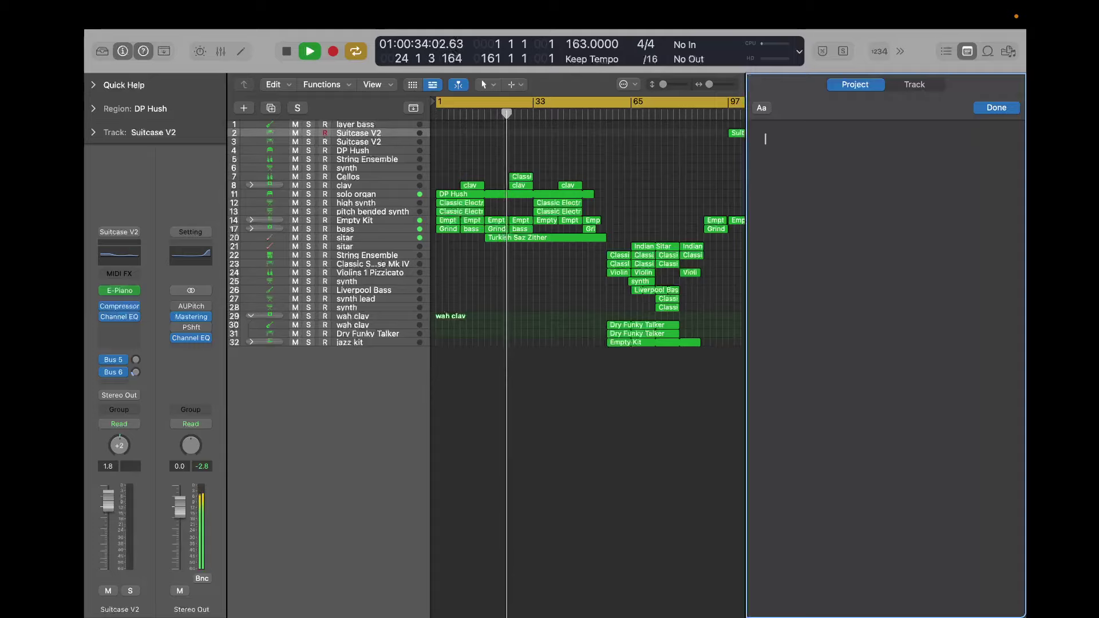
Write "best remake on yt????" in the project notes and erase it.
{"action": "type", "text": "best remak"}
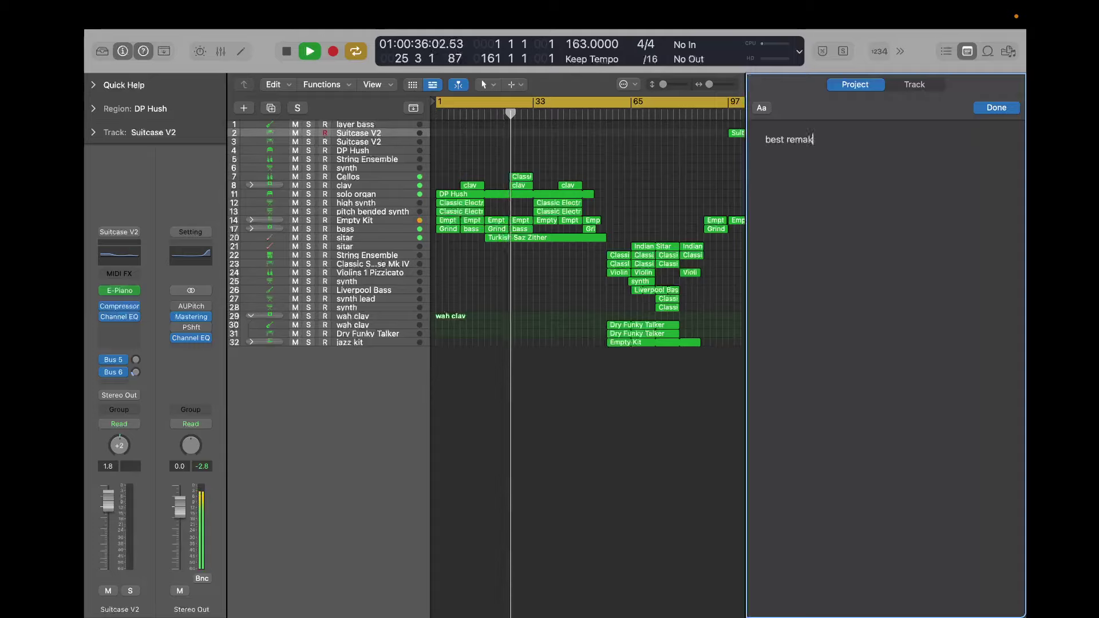
{"action": "type", "text": "e o"}
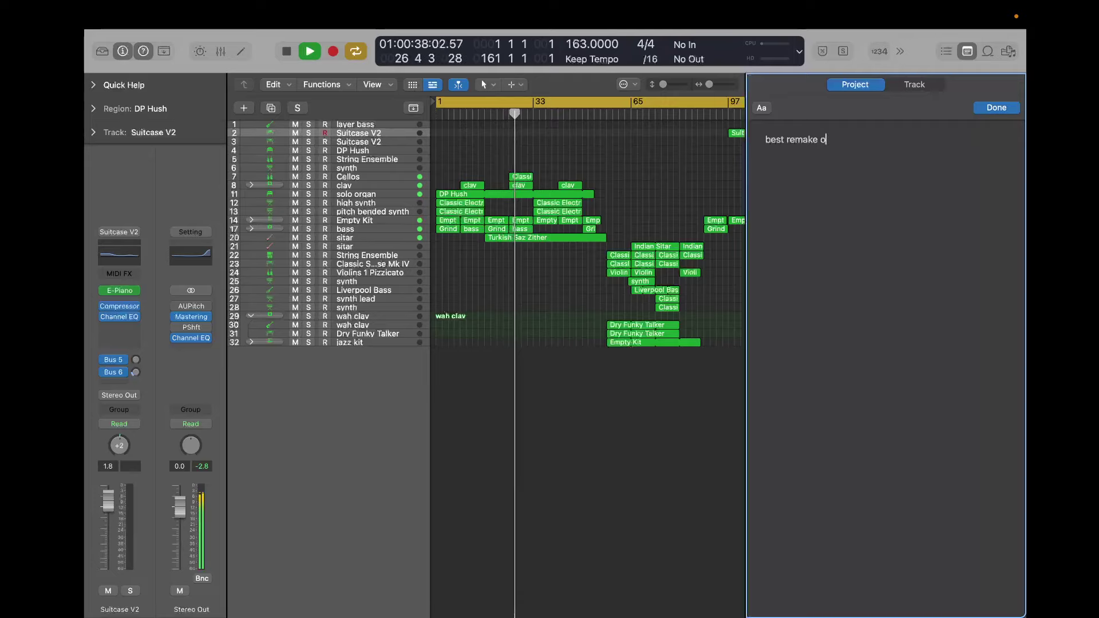
{"action": "type", "text": "n yt"}
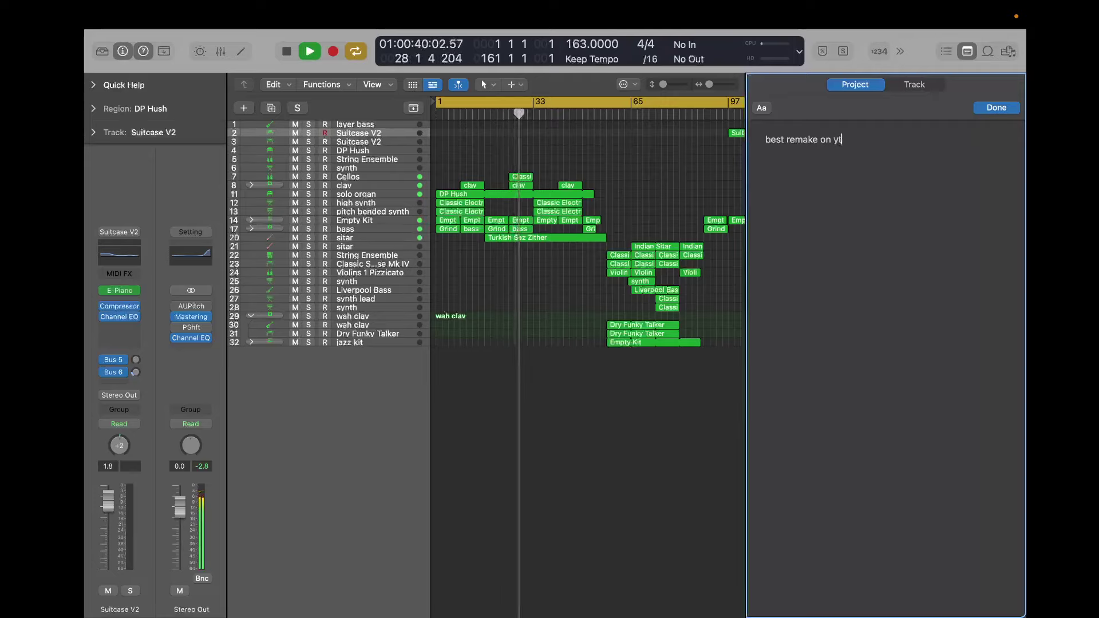
{"action": "type", "text": "?????"}
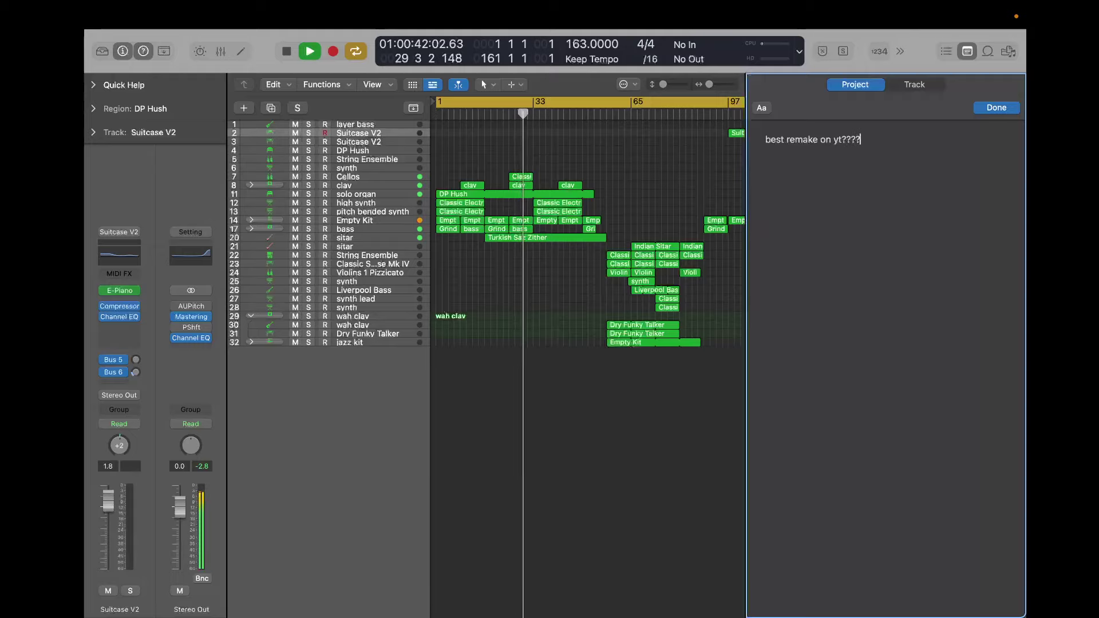
{"action": "key", "text": "BackSpace"}
{"action": "key", "text": "BackSpace"}
{"action": "key", "text": "BackSpace"}
{"action": "key", "text": "BackSpace"}
{"action": "key", "text": "BackSpace"}
{"action": "key", "text": "BackSpace"}
{"action": "key", "text": "BackSpace"}
{"action": "key", "text": "BackSpace"}
{"action": "key", "text": "BackSpace"}
{"action": "key", "text": "BackSpace"}
{"action": "key", "text": "BackSpace"}
{"action": "key", "text": "BackSpace"}
{"action": "key", "text": "BackSpace"}
{"action": "key", "text": "BackSpace"}
{"action": "key", "text": "BackSpace"}
{"action": "key", "text": "BackSpace"}
{"action": "key", "text": "BackSpace"}
{"action": "key", "text": "BackSpace"}
{"action": "key", "text": "BackSpace"}
{"action": "key", "text": "BackSpace"}
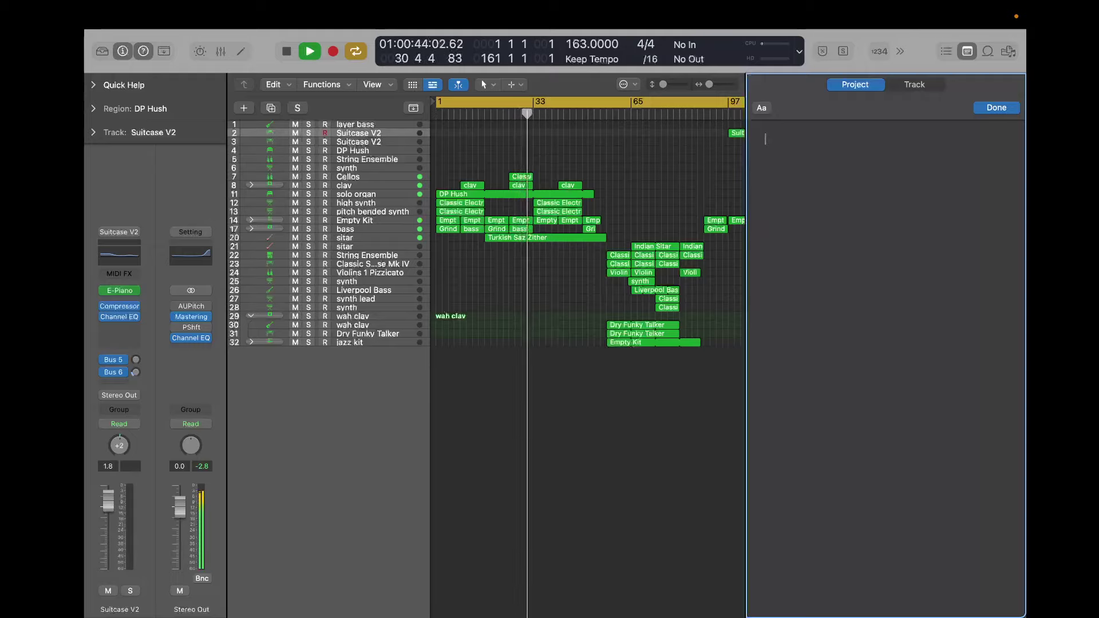
{"action": "type", "text": "of this son"}
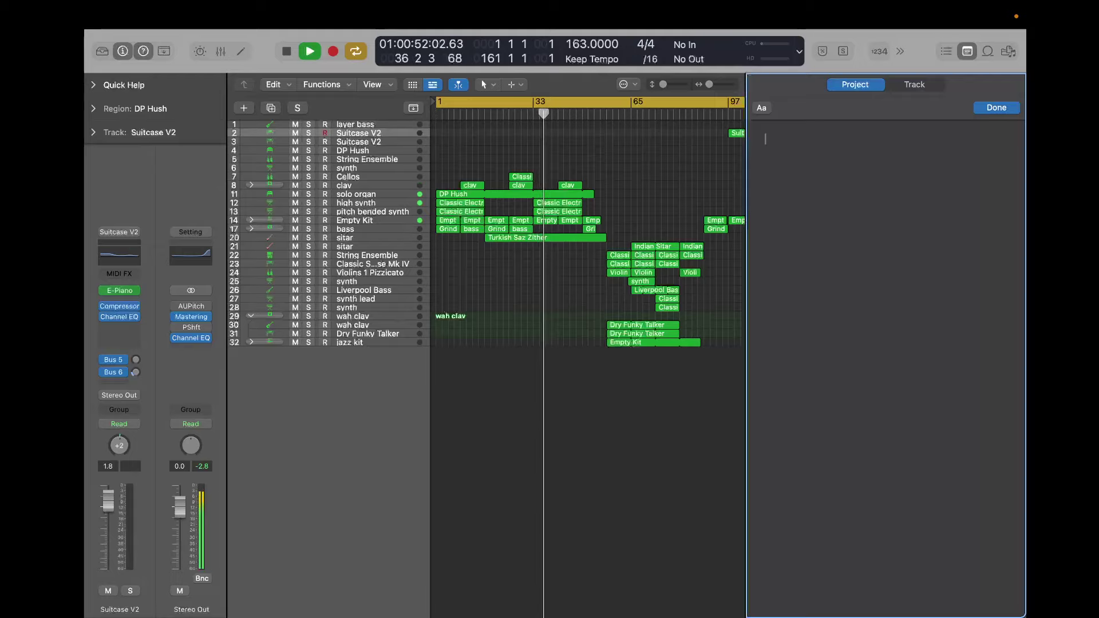
Write "i love this song so much ion know why people dont like" in the project notes, erase it and close the notes.
{"action": "type", "text": "i love this s"}
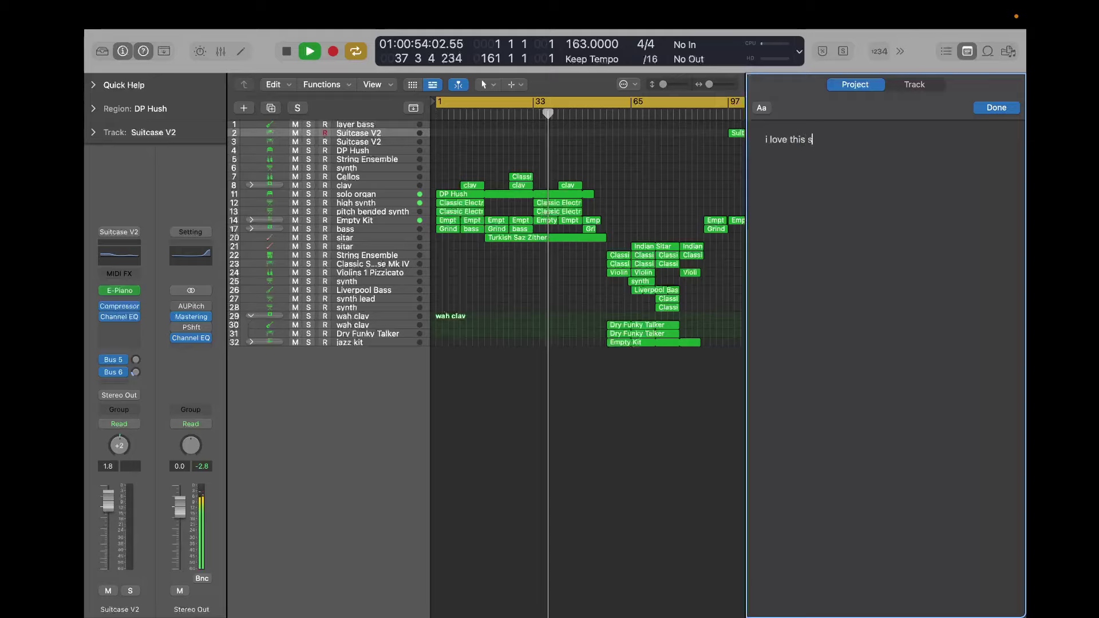
{"action": "type", "text": "ong so much "}
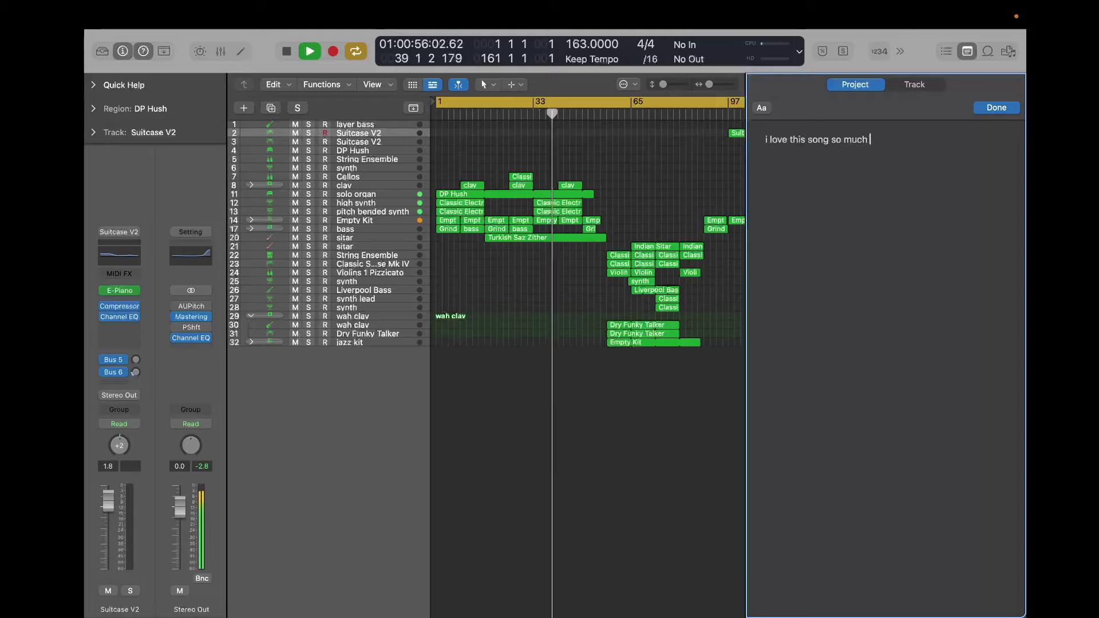
{"action": "type", "text": "ion know "}
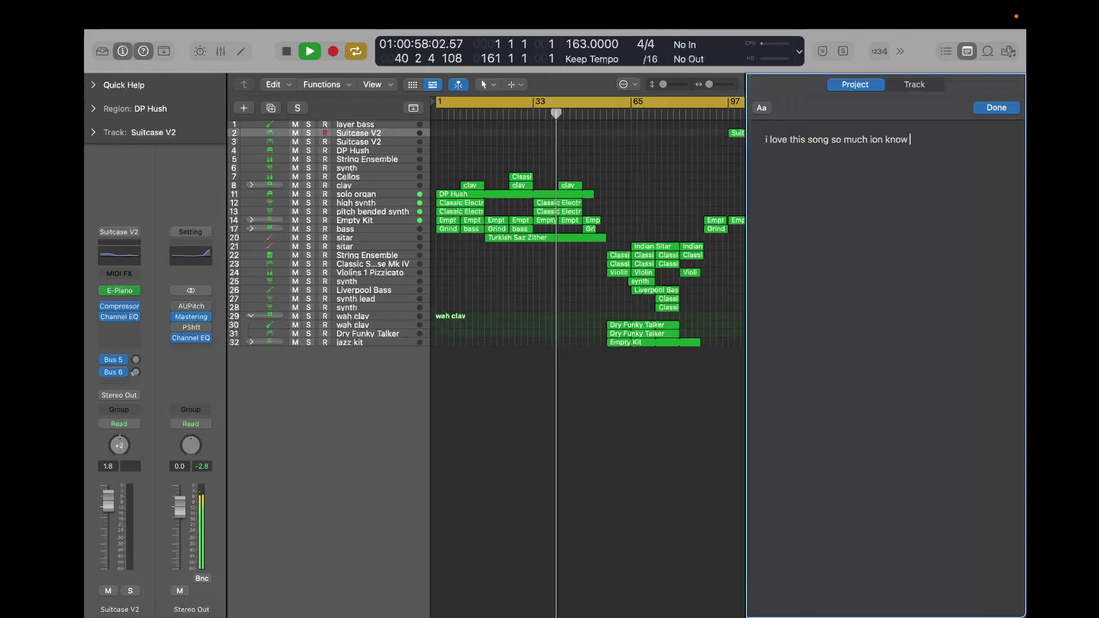
{"action": "type", "text": "wha people don"}
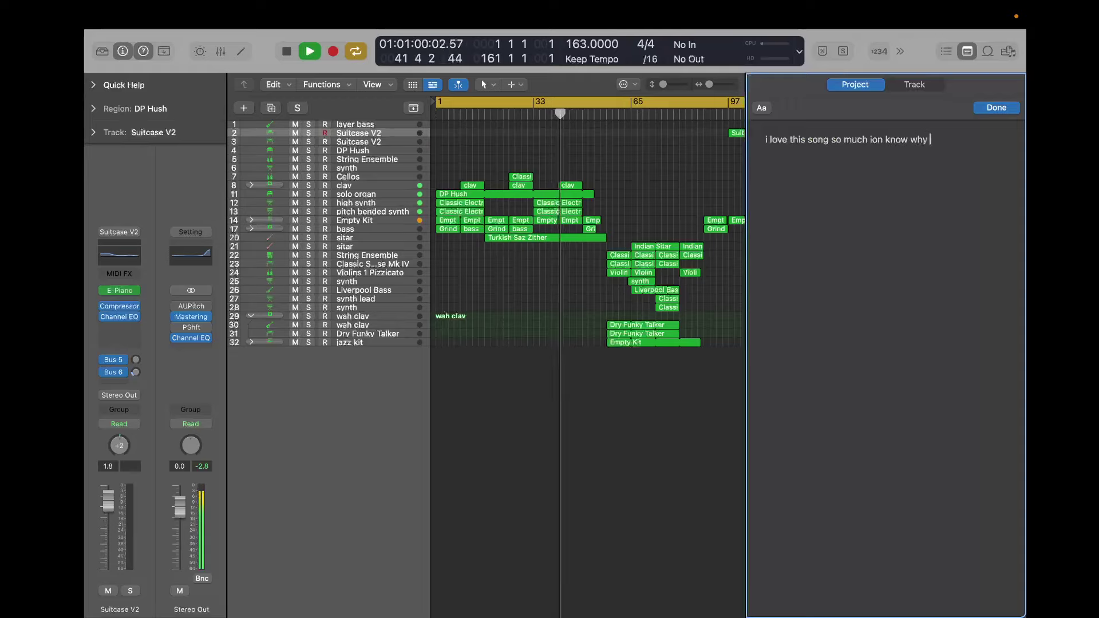
{"action": "type", "text": "t like"}
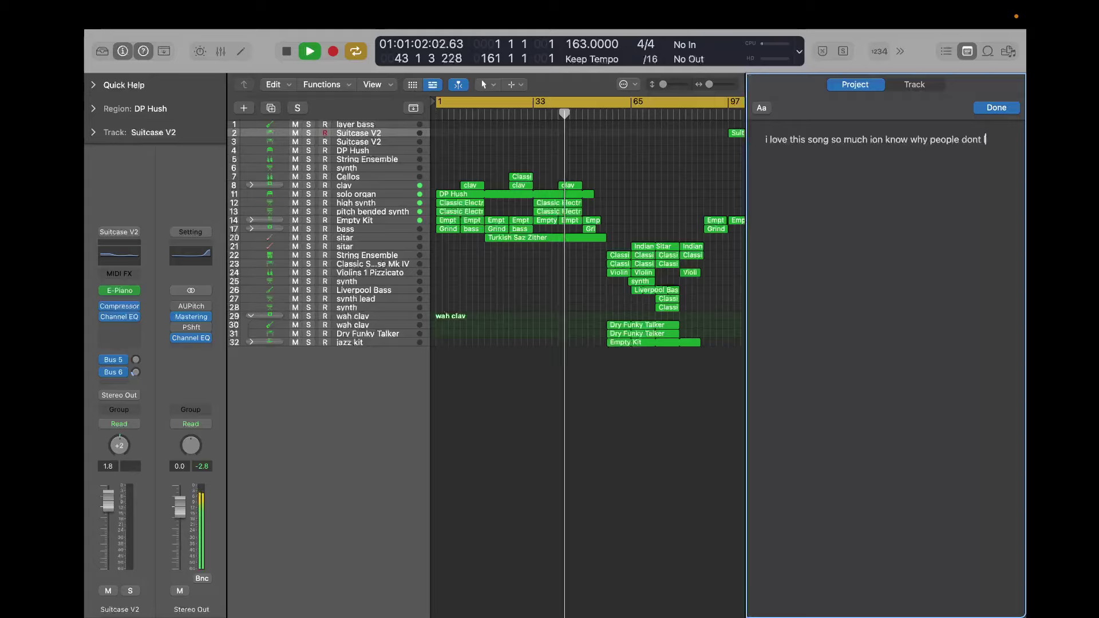
{"action": "key", "text": "BackSpace"}
{"action": "key", "text": "BackSpace"}
{"action": "key", "text": "BackSpace"}
{"action": "key", "text": "BackSpace"}
{"action": "key", "text": "BackSpace"}
{"action": "key", "text": "BackSpace"}
{"action": "key", "text": "BackSpace"}
{"action": "key", "text": "BackSpace"}
{"action": "key", "text": "BackSpace"}
{"action": "key", "text": "BackSpace"}
{"action": "key", "text": "BackSpace"}
{"action": "key", "text": "BackSpace"}
{"action": "key", "text": "BackSpace"}
{"action": "key", "text": "BackSpace"}
{"action": "key", "text": "BackSpace"}
{"action": "key", "text": "BackSpace"}
{"action": "key", "text": "BackSpace"}
{"action": "key", "text": "BackSpace"}
{"action": "key", "text": "BackSpace"}
{"action": "key", "text": "BackSpace"}
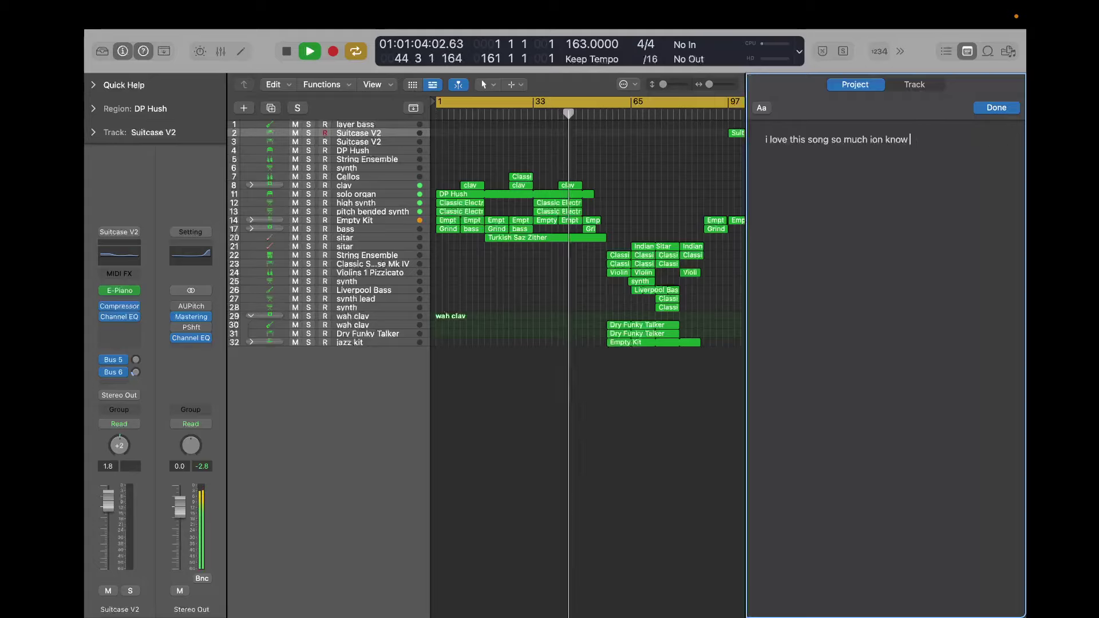
{"action": "key", "text": "BackSpace"}
{"action": "key", "text": "BackSpace"}
{"action": "key", "text": "BackSpace"}
{"action": "key", "text": "BackSpace"}
{"action": "key", "text": "BackSpace"}
{"action": "key", "text": "BackSpace"}
{"action": "key", "text": "BackSpace"}
{"action": "key", "text": "BackSpace"}
{"action": "key", "text": "BackSpace"}
{"action": "key", "text": "BackSpace"}
{"action": "key", "text": "BackSpace"}
{"action": "key", "text": "BackSpace"}
{"action": "key", "text": "BackSpace"}
{"action": "key", "text": "BackSpace"}
{"action": "key", "text": "BackSpace"}
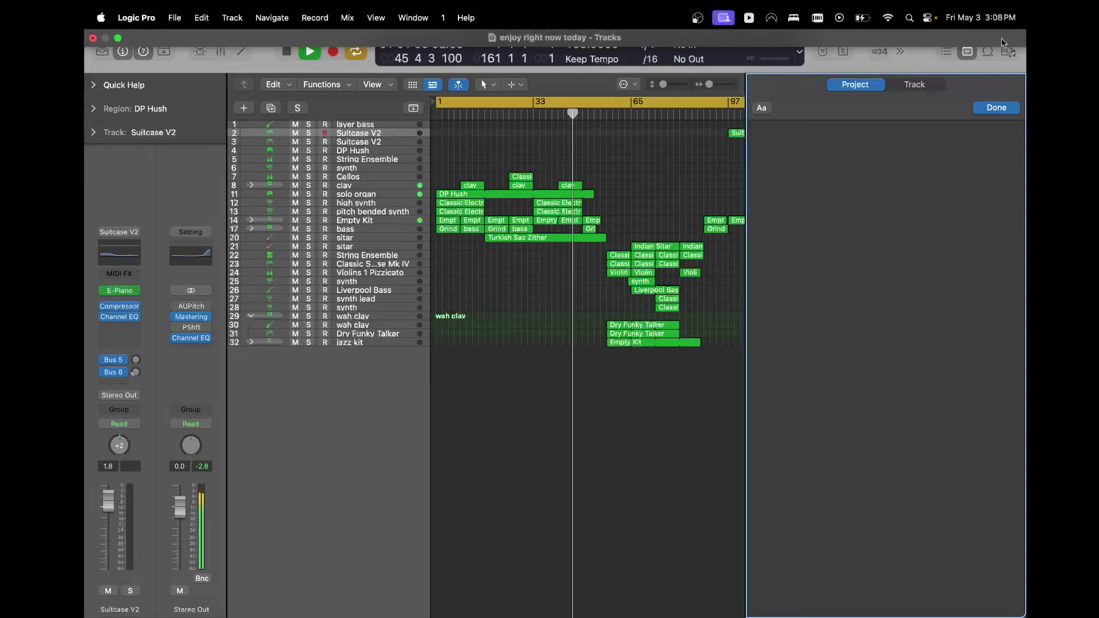
{"action": "left_click", "coordinate": [967, 52]}
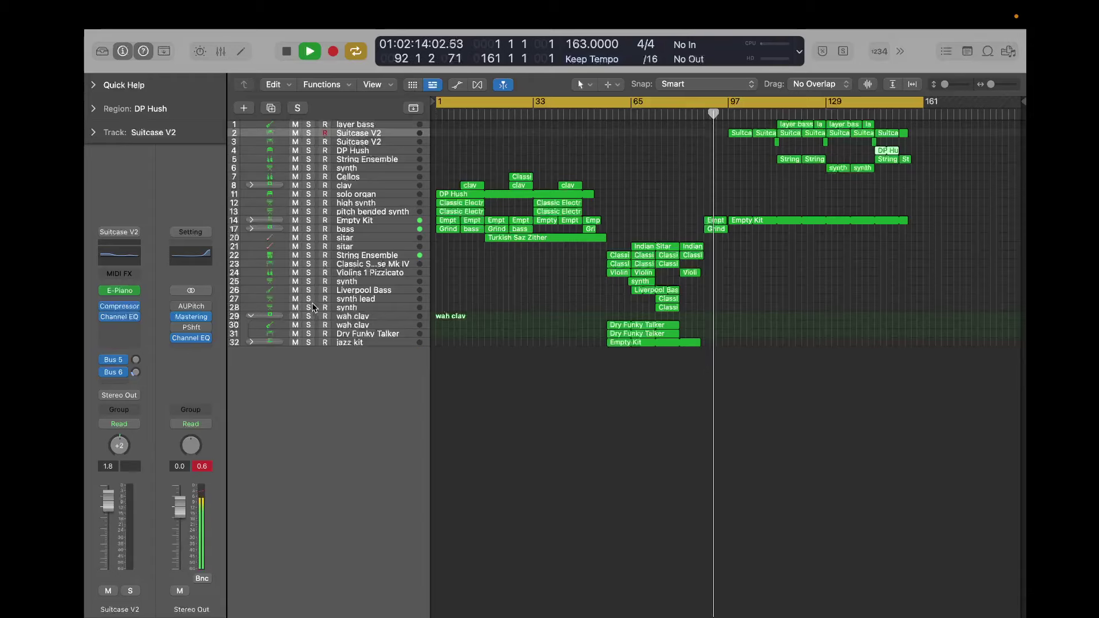
Expand the bass, Empty Kit, clav and jazz kit track stacks to show their subtracks, and deselect the DP Hush region.
{"action": "left_click", "coordinate": [250, 228]}
{"action": "left_click", "coordinate": [251, 220]}
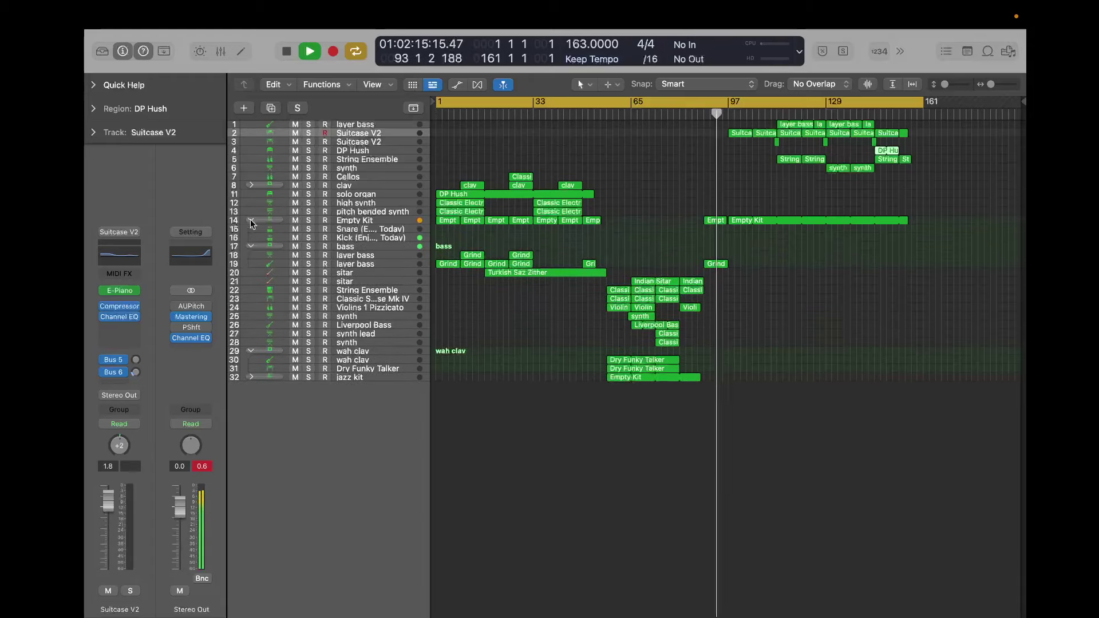
{"action": "left_click", "coordinate": [251, 185]}
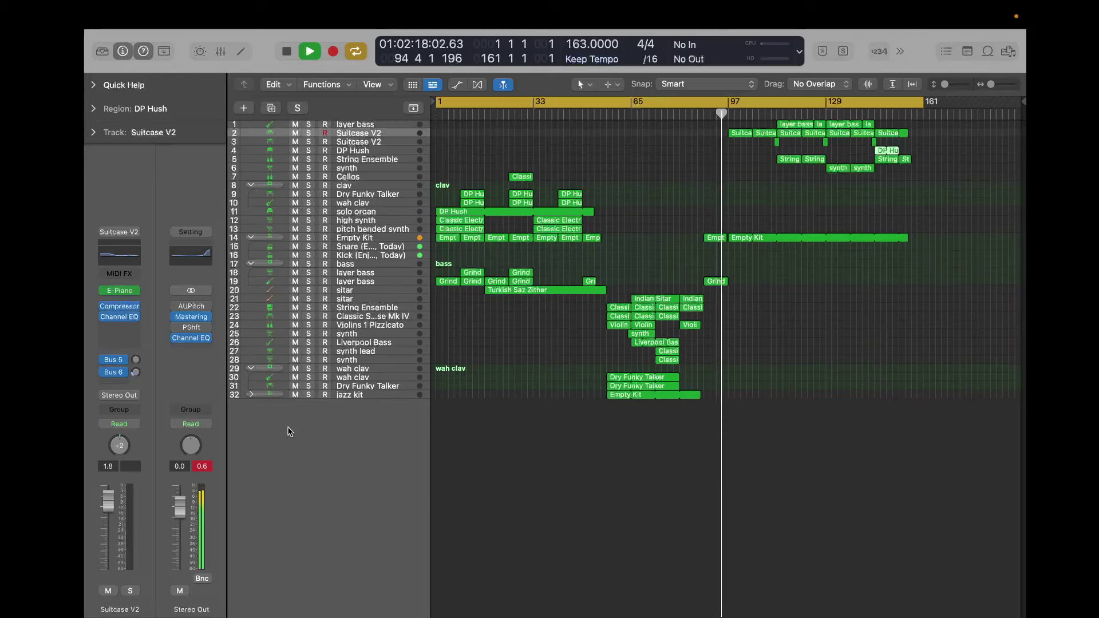
{"action": "left_click", "coordinate": [251, 394]}
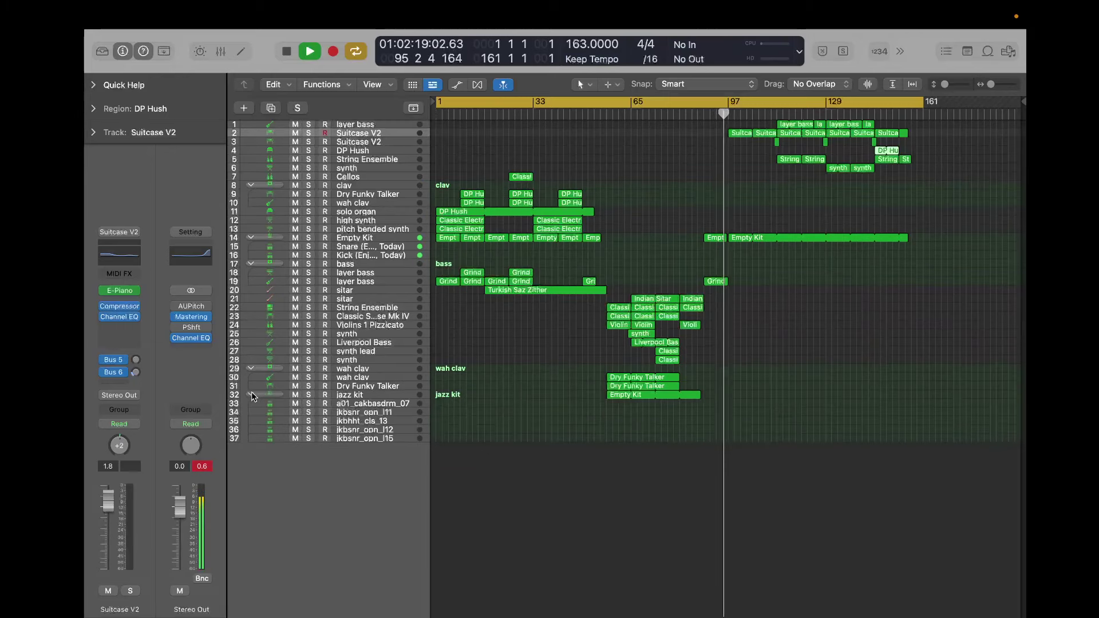
{"action": "left_click", "coordinate": [563, 478]}
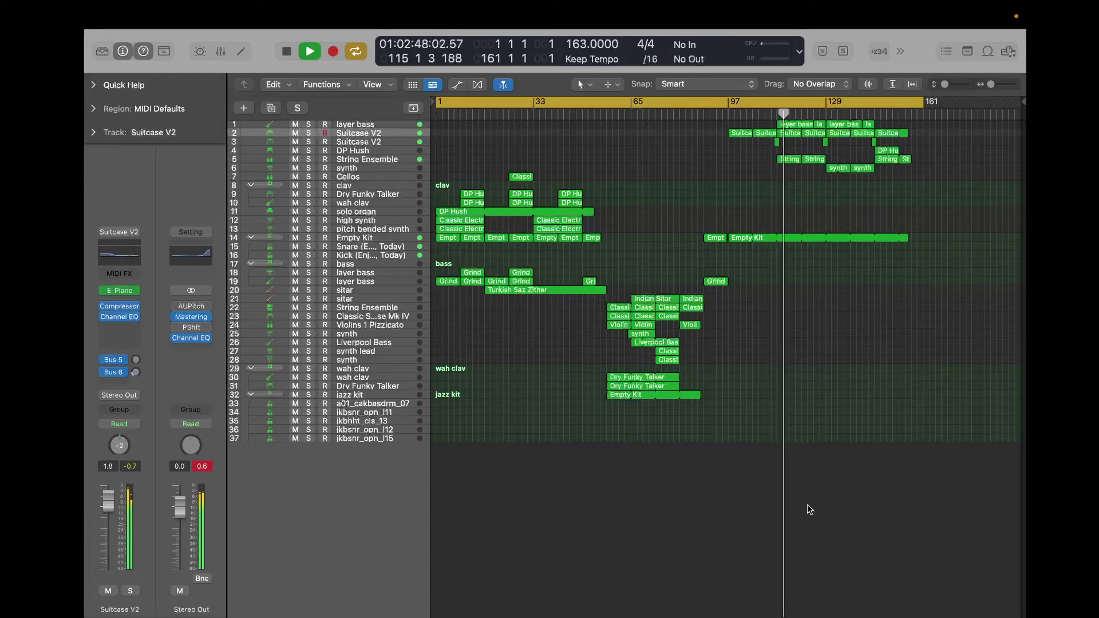
Open the project notes, write "i dont have trhe clav at the end either:(", erase it and close the notes.
{"action": "left_click", "coordinate": [967, 51]}
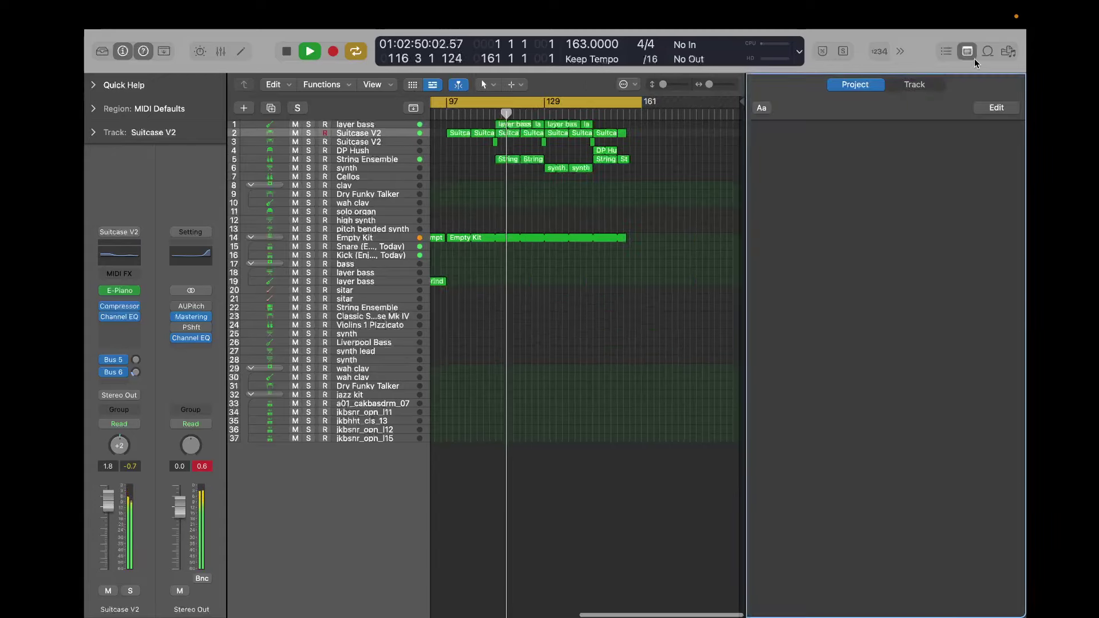
{"action": "left_click", "coordinate": [921, 120]}
{"action": "type", "text": "i do"}
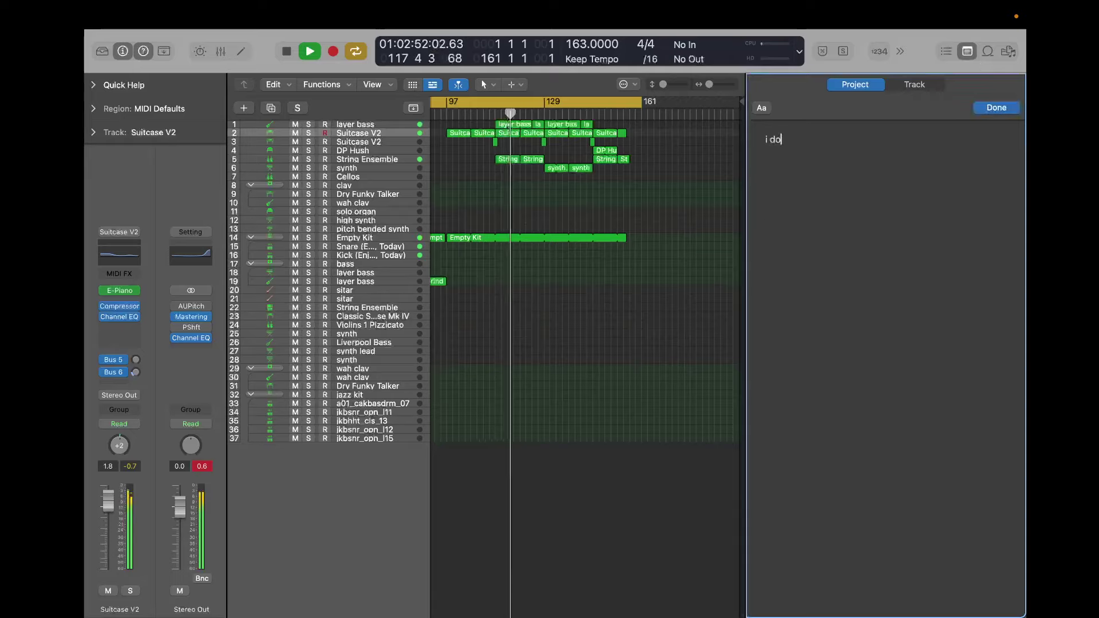
{"action": "type", "text": "nt have trhe c"}
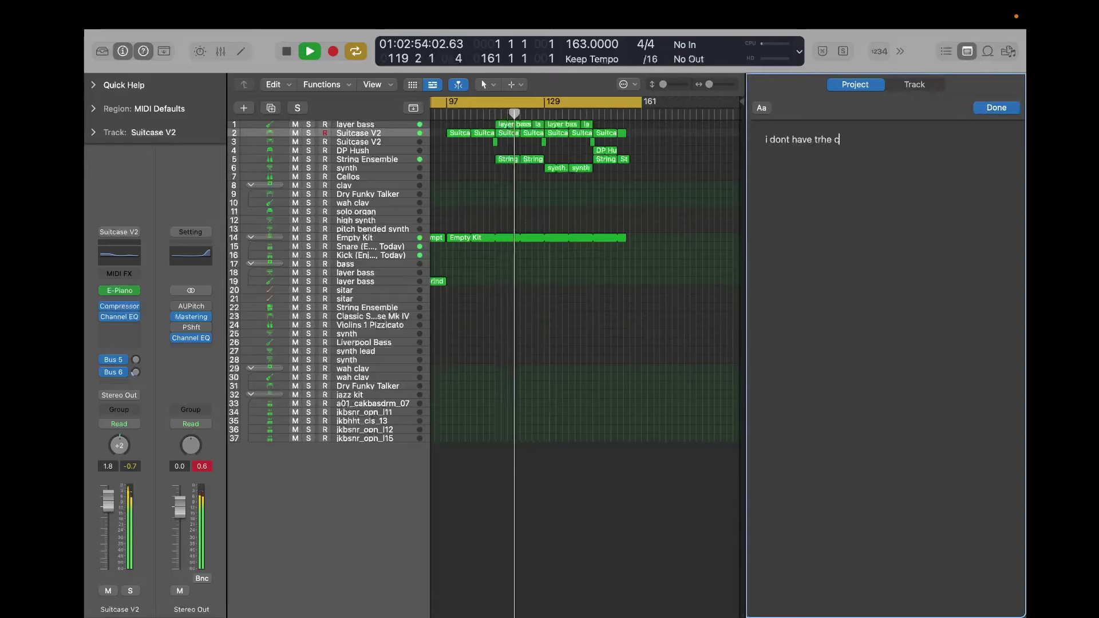
{"action": "type", "text": "lav at the en"}
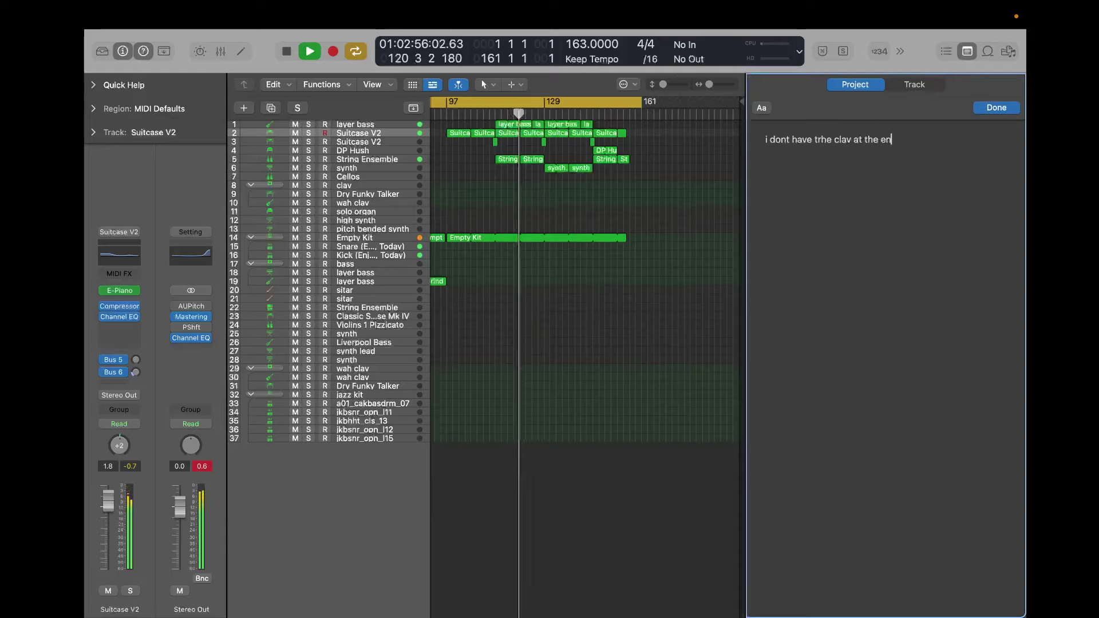
{"action": "type", "text": "d either"}
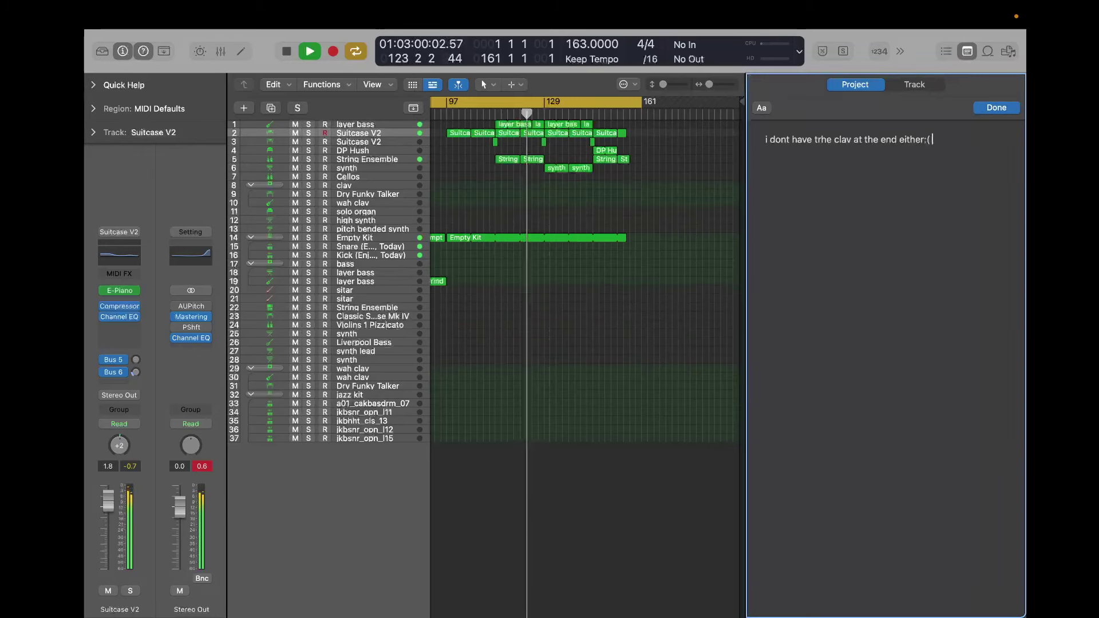
{"action": "type", "text": ":("}
{"action": "key", "text": "BackSpace"}
{"action": "key", "text": "BackSpace"}
{"action": "key", "text": "BackSpace"}
{"action": "key", "text": "BackSpace"}
{"action": "key", "text": "BackSpace"}
{"action": "key", "text": "BackSpace"}
{"action": "key", "text": "BackSpace"}
{"action": "key", "text": "BackSpace"}
{"action": "key", "text": "BackSpace"}
{"action": "key", "text": "BackSpace"}
{"action": "key", "text": "BackSpace"}
{"action": "key", "text": "BackSpace"}
{"action": "key", "text": "BackSpace"}
{"action": "key", "text": "BackSpace"}
{"action": "key", "text": "BackSpace"}
{"action": "key", "text": "BackSpace"}
{"action": "key", "text": "BackSpace"}
{"action": "key", "text": "BackSpace"}
{"action": "key", "text": "BackSpace"}
{"action": "key", "text": "BackSpace"}
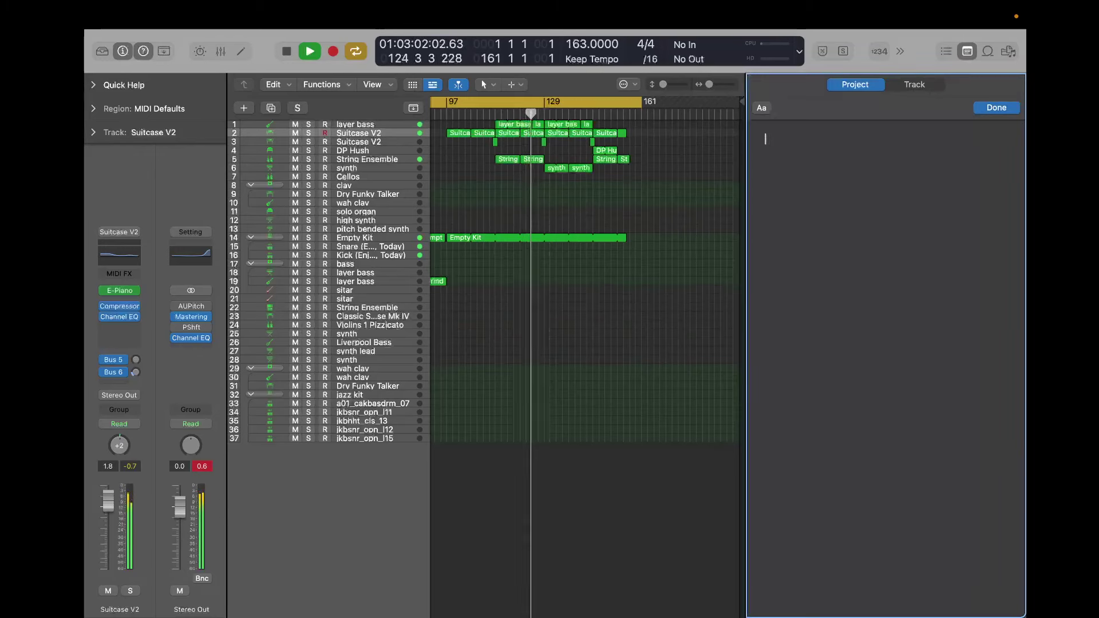
{"action": "left_click", "coordinate": [967, 51]}
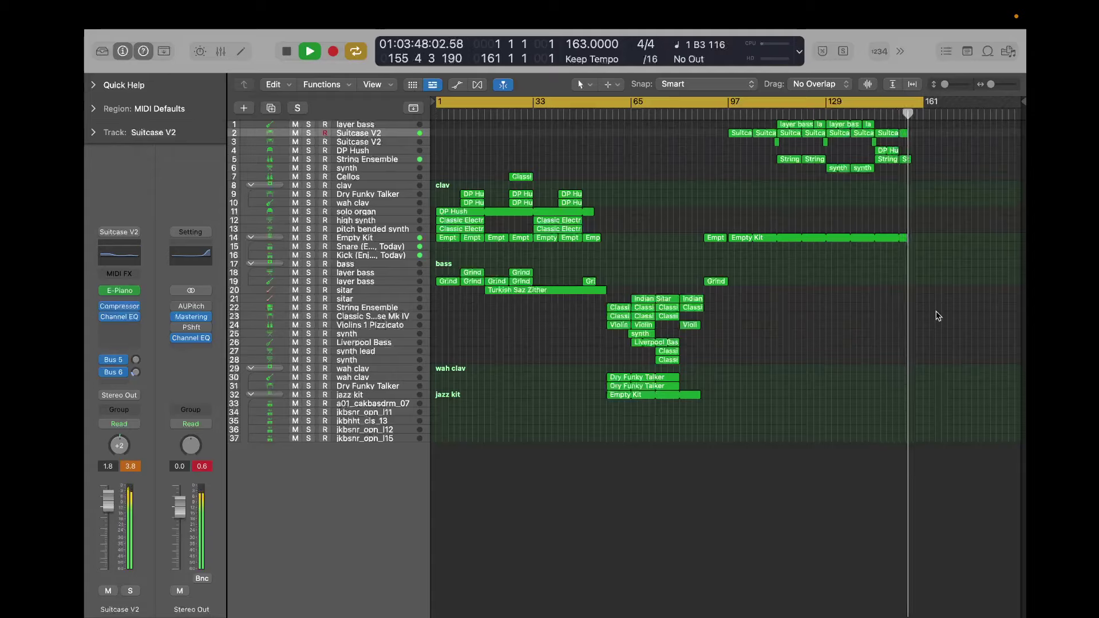
Stop playback at the end of the arrangement and switch to OBS Studio.
{"action": "key", "text": "space"}
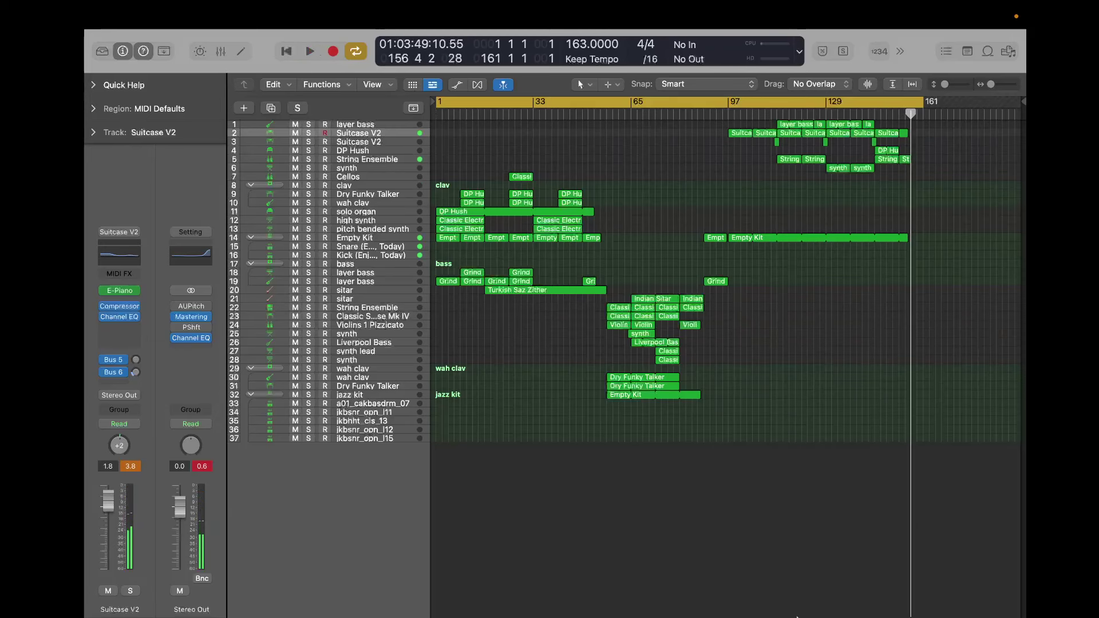
{"action": "left_click", "coordinate": [831, 598]}
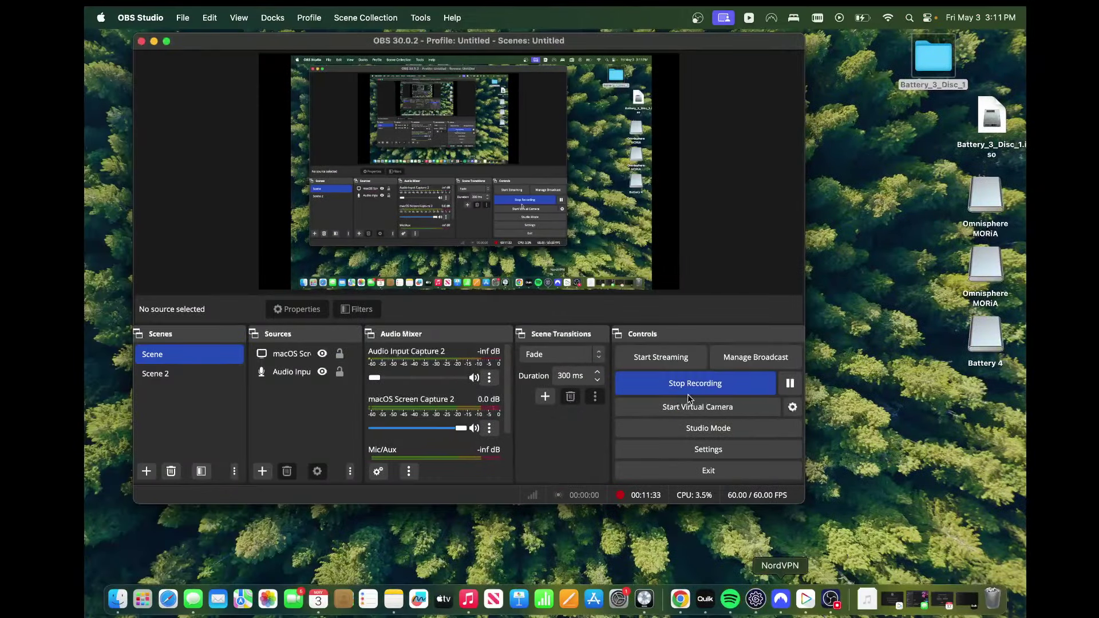